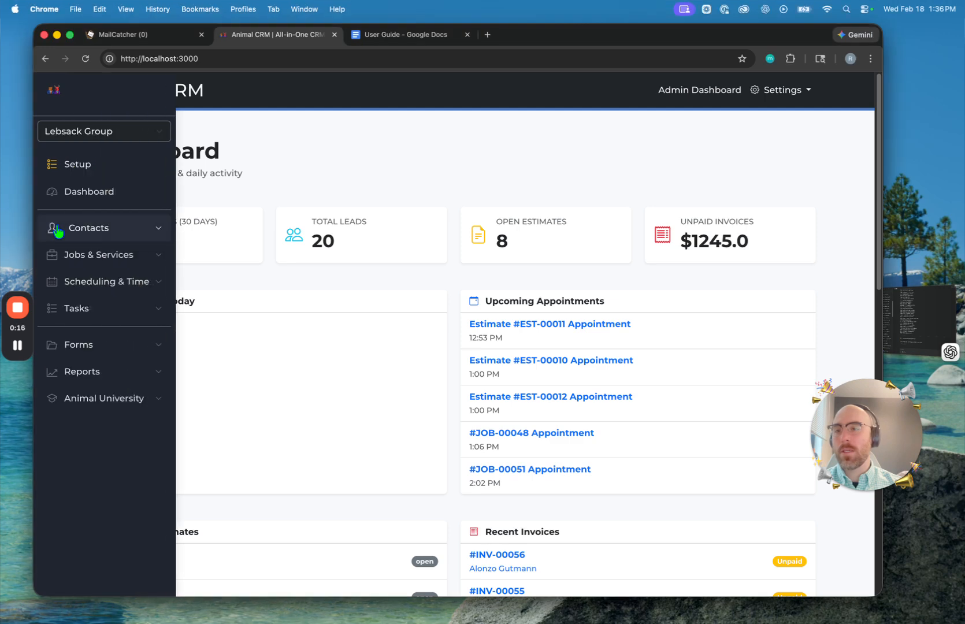
Open the contacts list and review its rows and the rows-per-page choices.
click(60, 231)
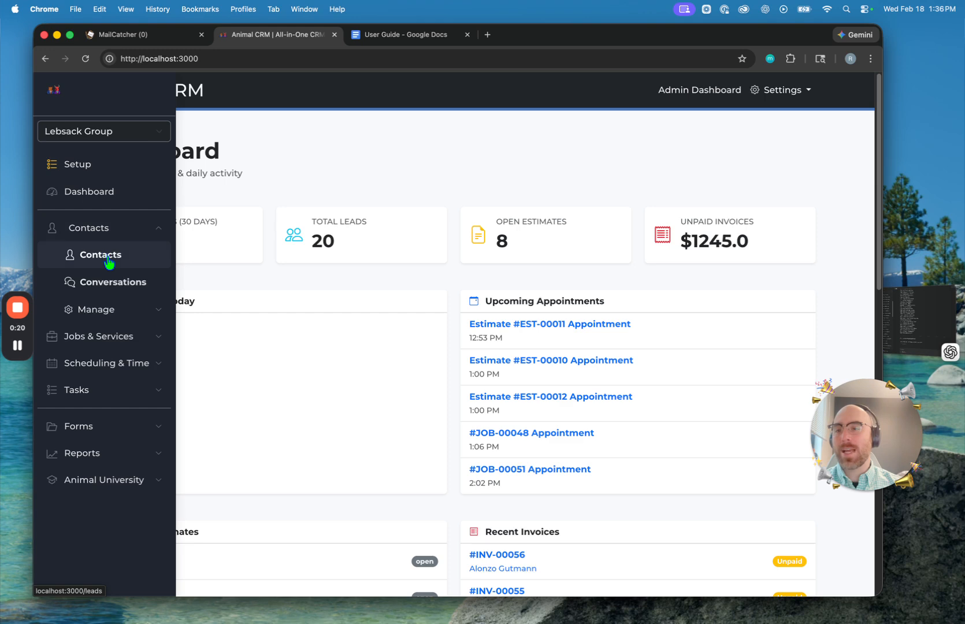
click(109, 263)
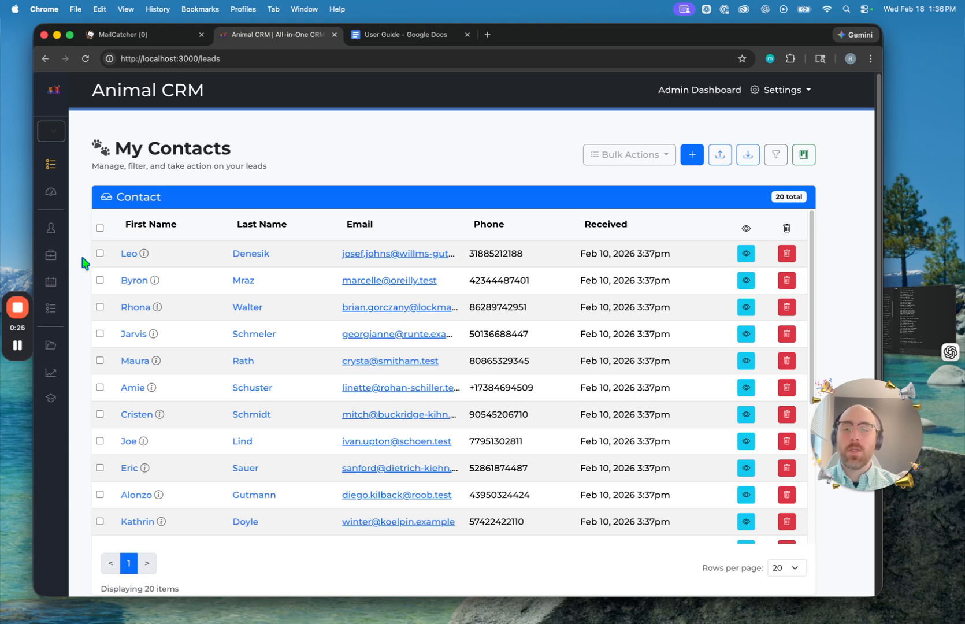
scroll(95, 304, down, 8)
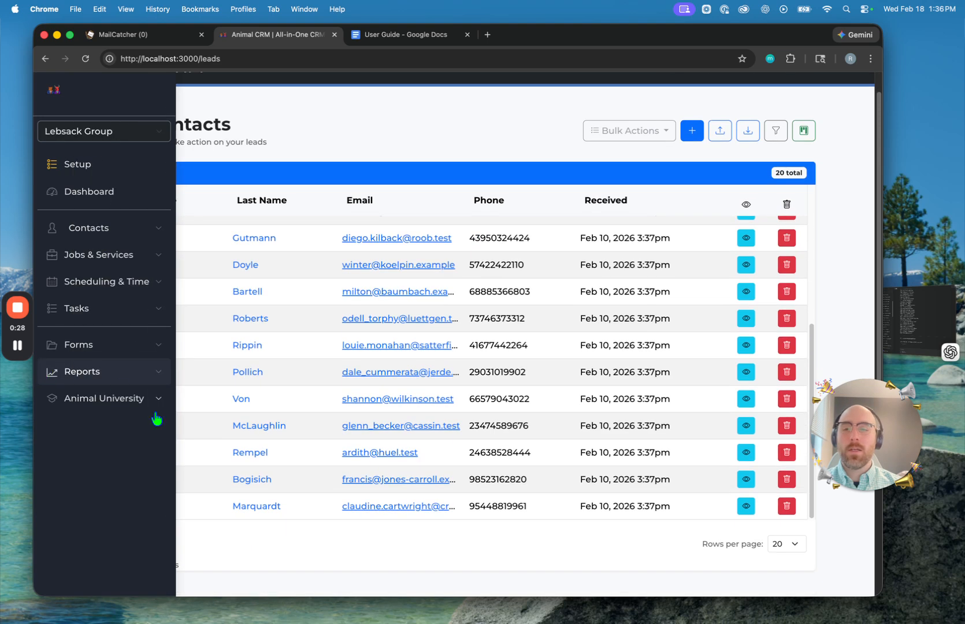
click(787, 521)
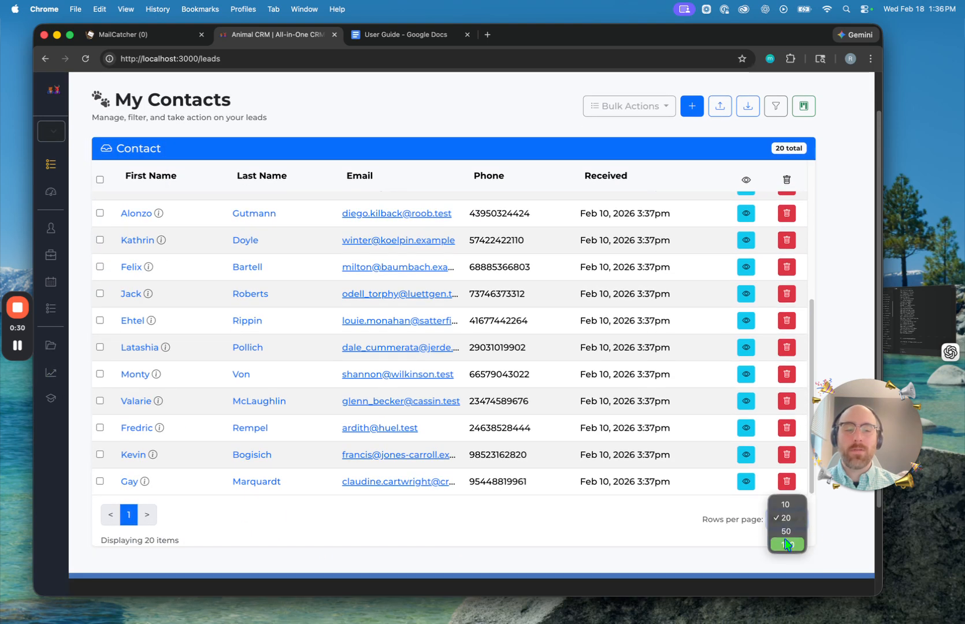
click(636, 552)
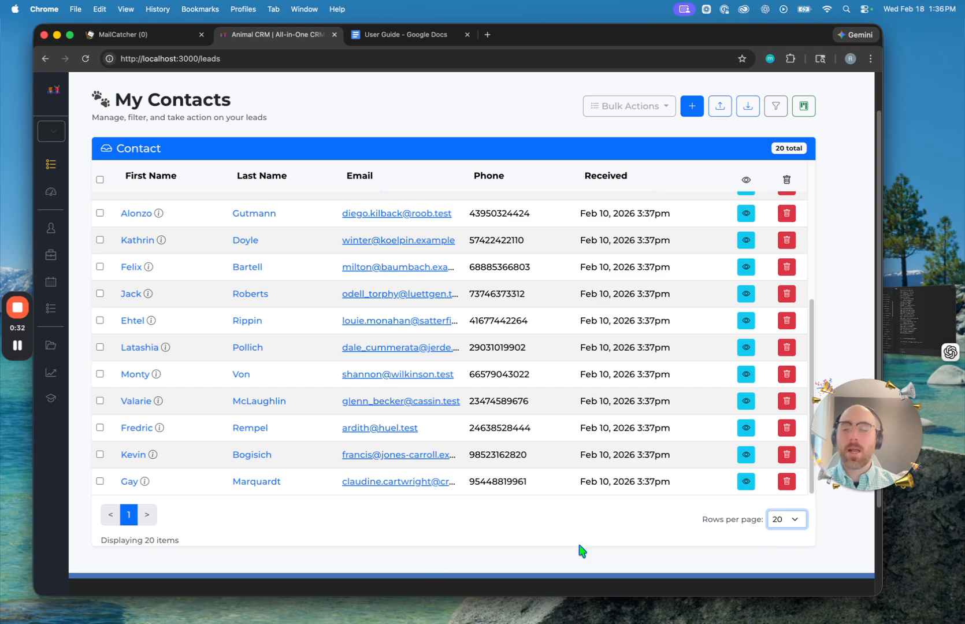
scroll(477, 551, up, 2)
scroll(462, 443, down, 4)
scroll(462, 443, up, 2)
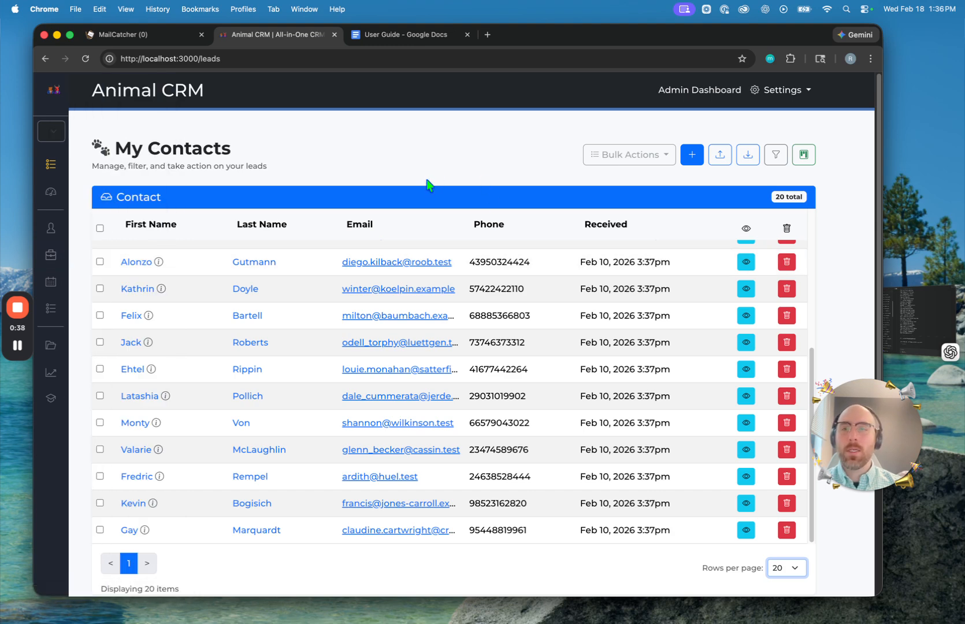
Open the contact filters and search the leads by a contact's first name.
click(782, 170)
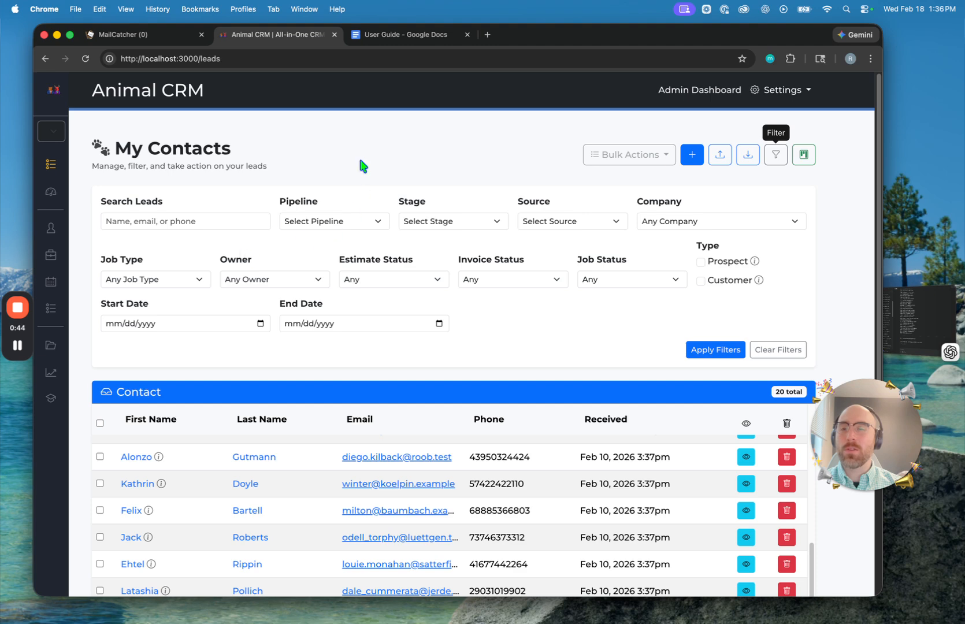
click(211, 214)
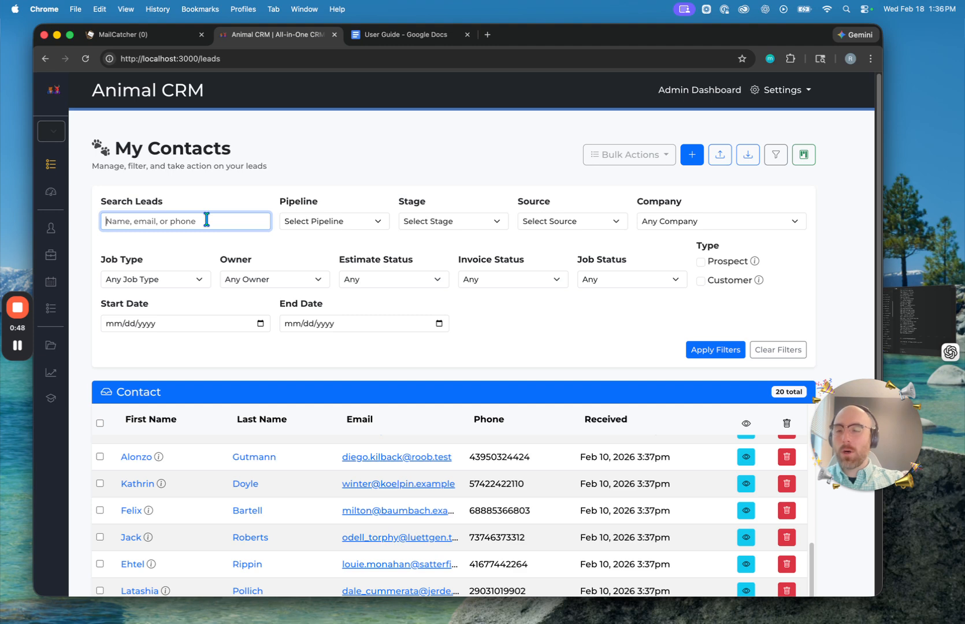
text(felix)
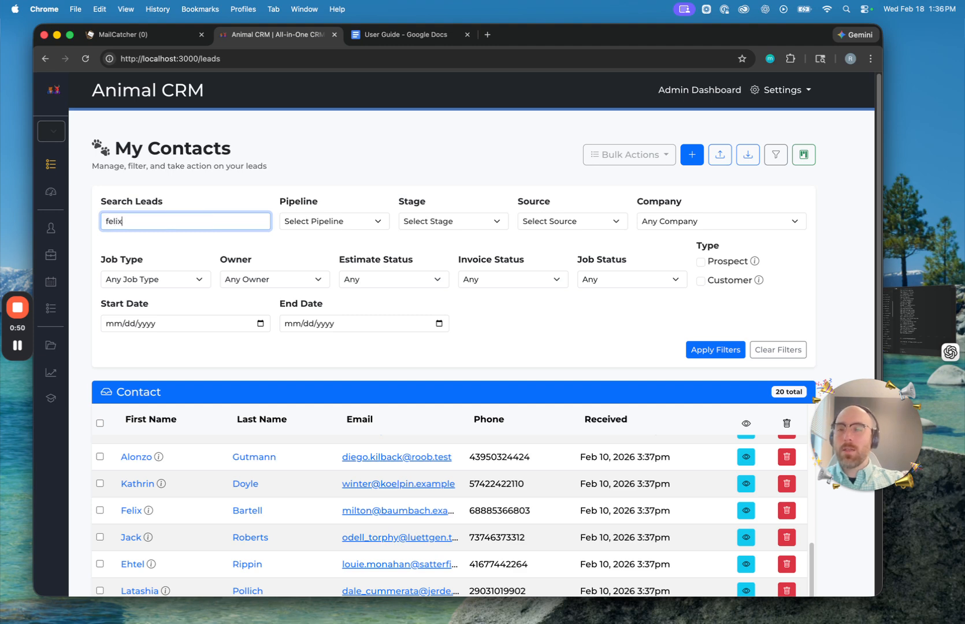
key(Return)
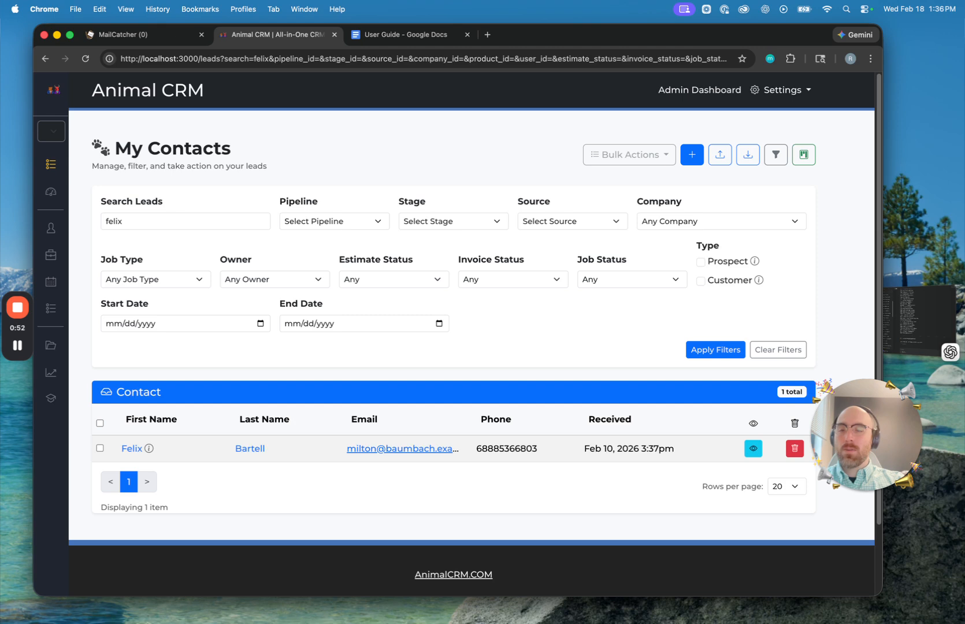
Clear the first-name search and list all contacts again.
click(202, 217)
key(BackSpace)
key(Return)
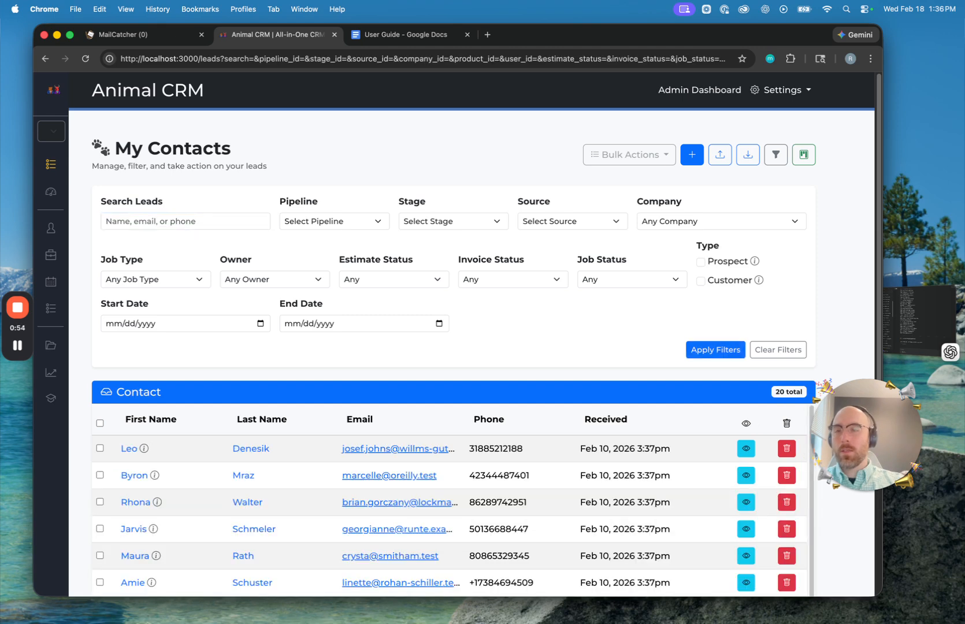
Search the leads by the phone number copied from the second contact in the list.
click(221, 221)
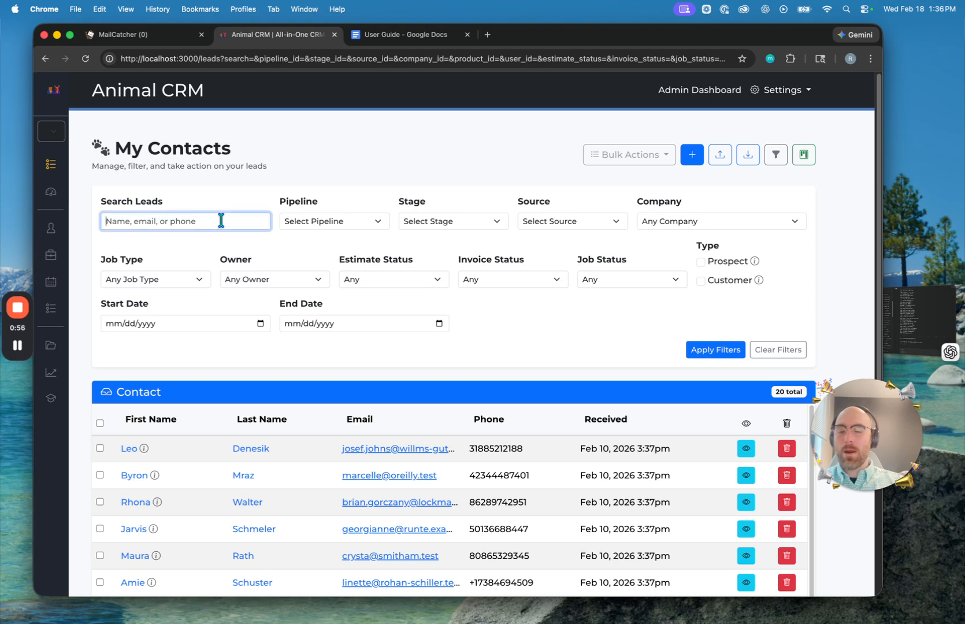
text(b)
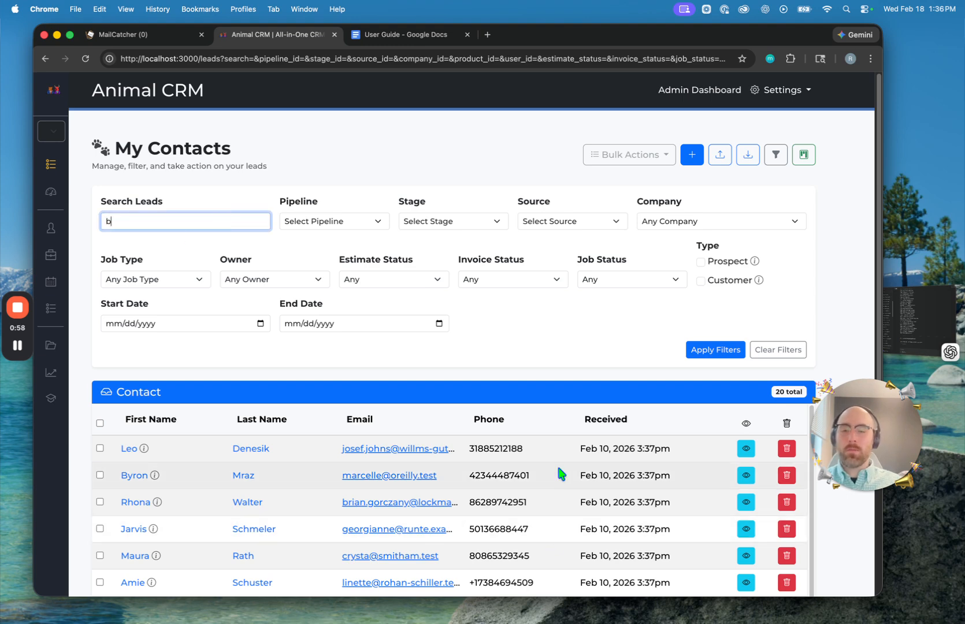
double_click(520, 475)
key(ctrl+c)
click(162, 219)
key(ctrl+a)
key(ctrl+v)
key(Return)
Empty the phone number search and reapply the filters to list all contacts.
click(266, 222)
key(ctrl+a)
key(BackSpace)
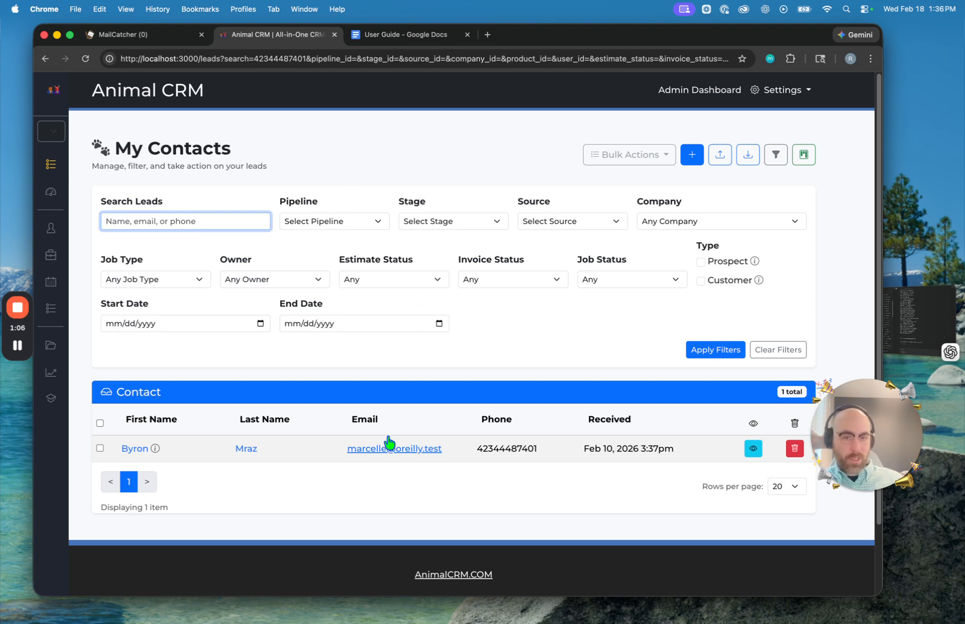
click(703, 350)
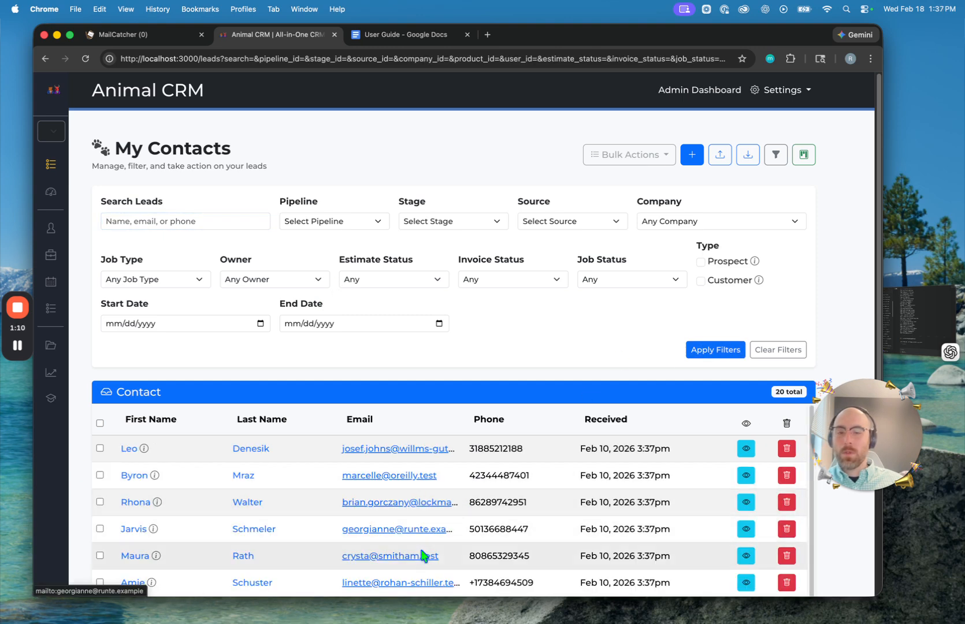
Filter the leads by the e-mail address copied from the fifth contact in the list.
drag(445, 557, 339, 556)
key(cmd+c)
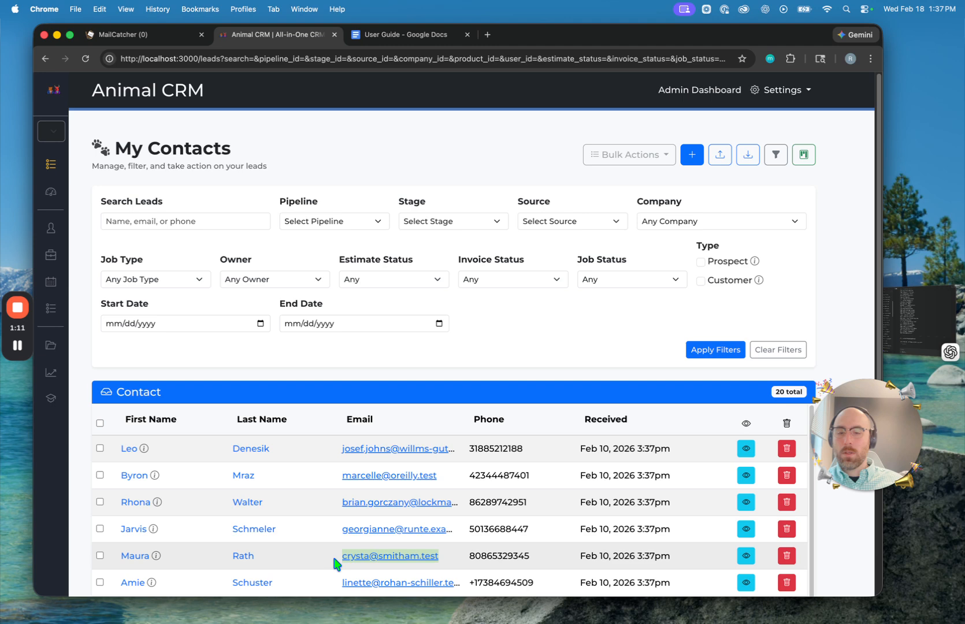
click(197, 221)
key(cmd+v)
key(super+a)
key(Left)
key(alt+shift+Right)
key(alt+shift+Left)
key(BackSpace)
click(708, 348)
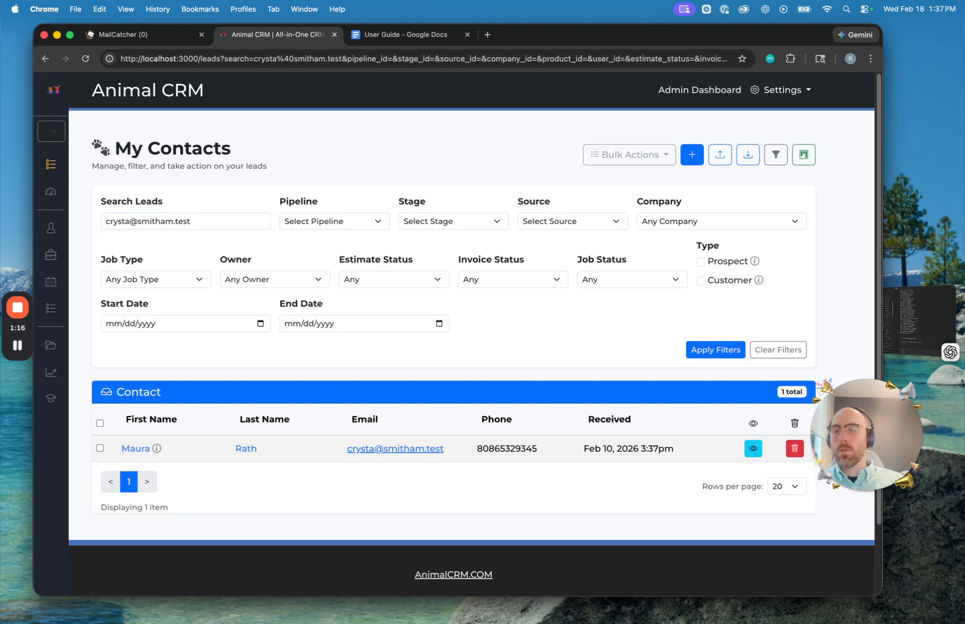
Clear all contact filters to restore the full contacts list.
click(779, 353)
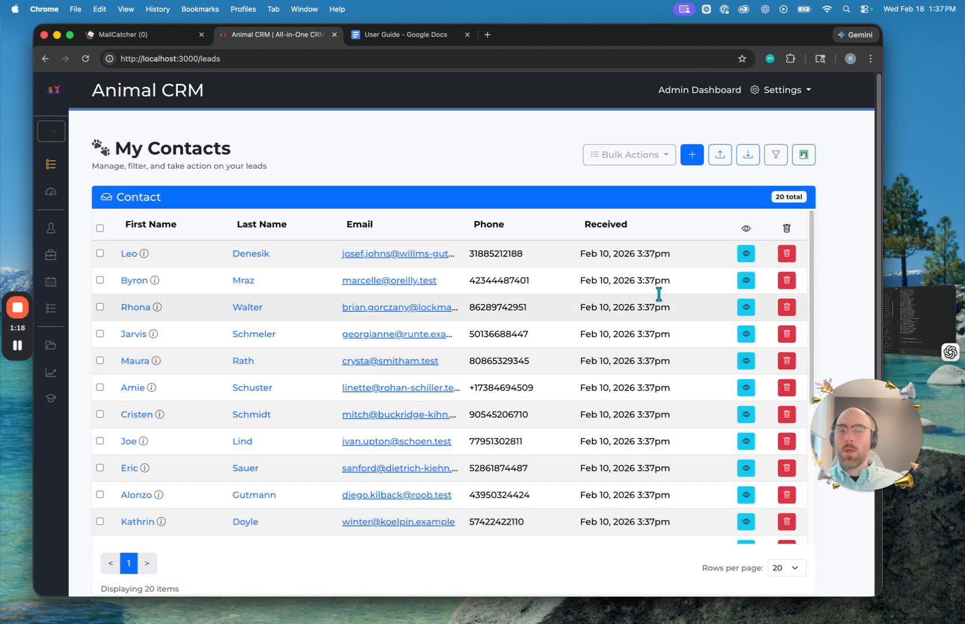
click(775, 153)
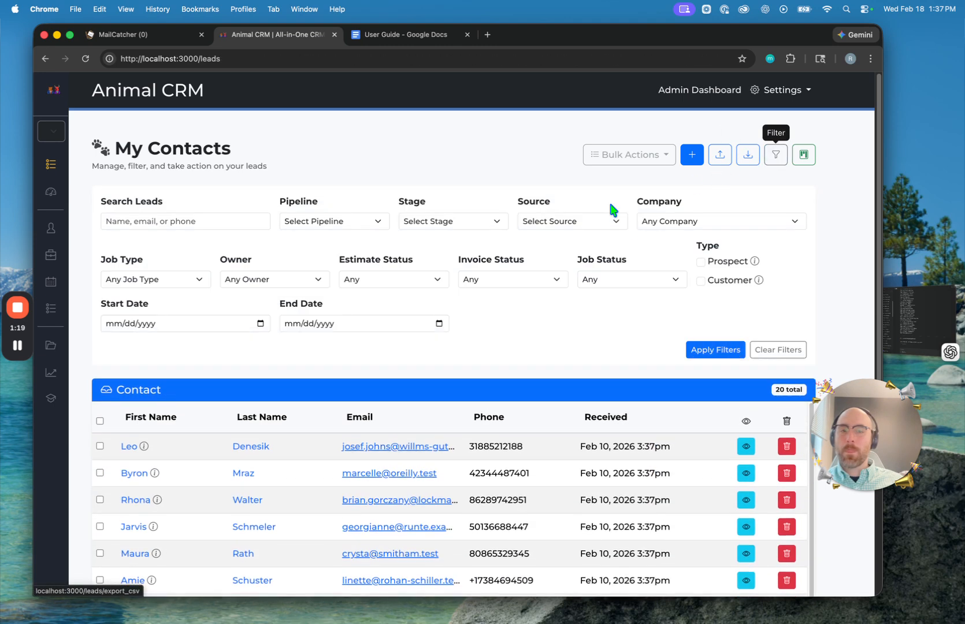
click(789, 357)
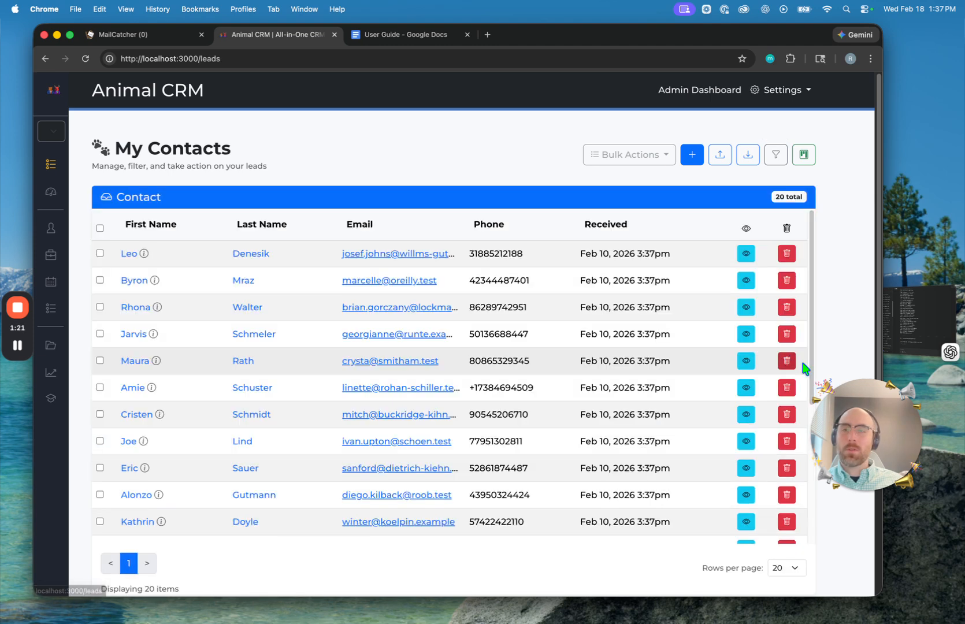
Filter the contacts by the Murazik-Funk Sales Pipeline and the Quoted stage.
click(775, 154)
click(310, 222)
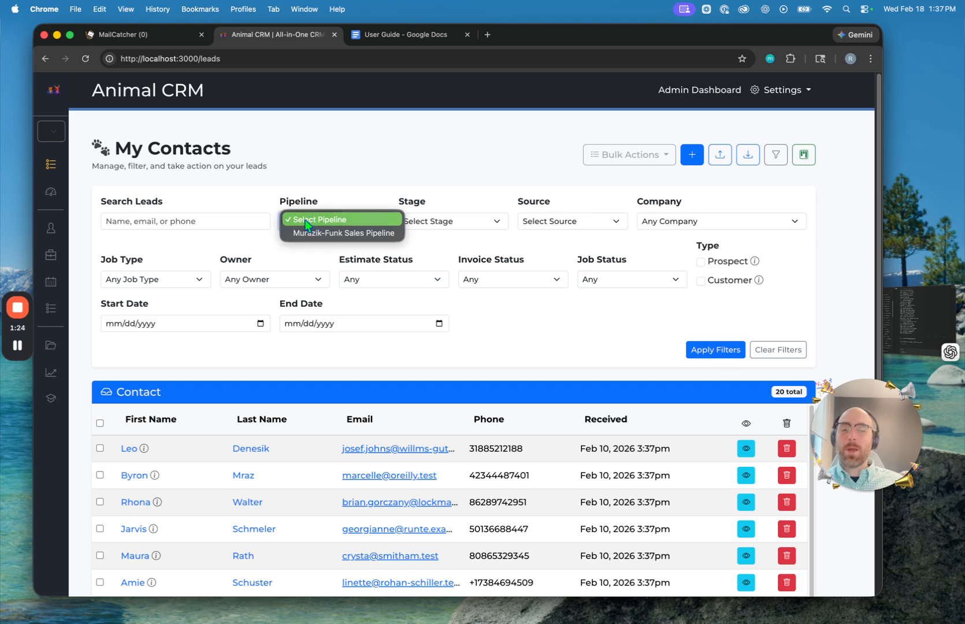
click(315, 233)
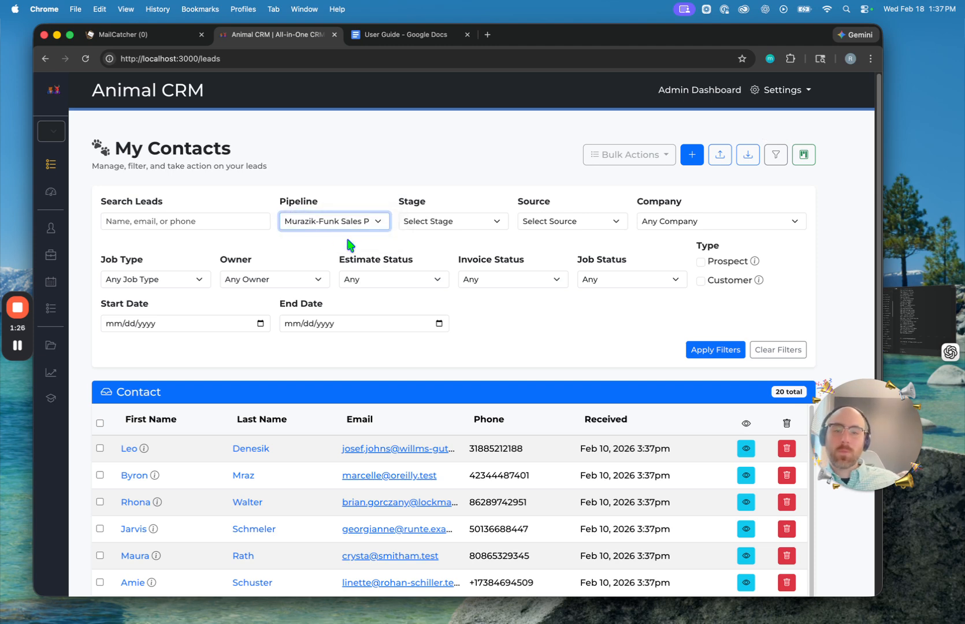
click(457, 221)
click(396, 180)
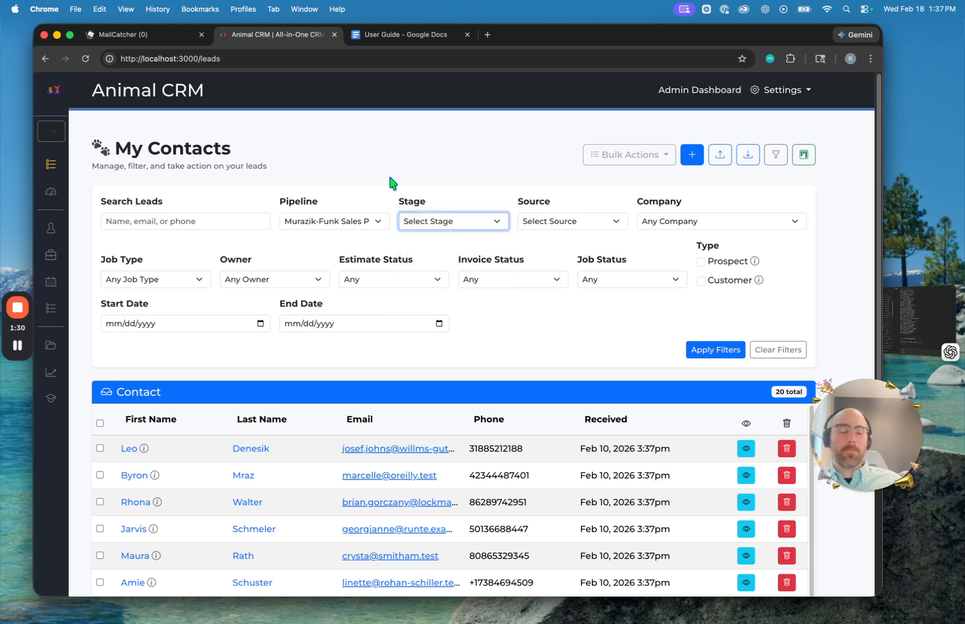
click(469, 221)
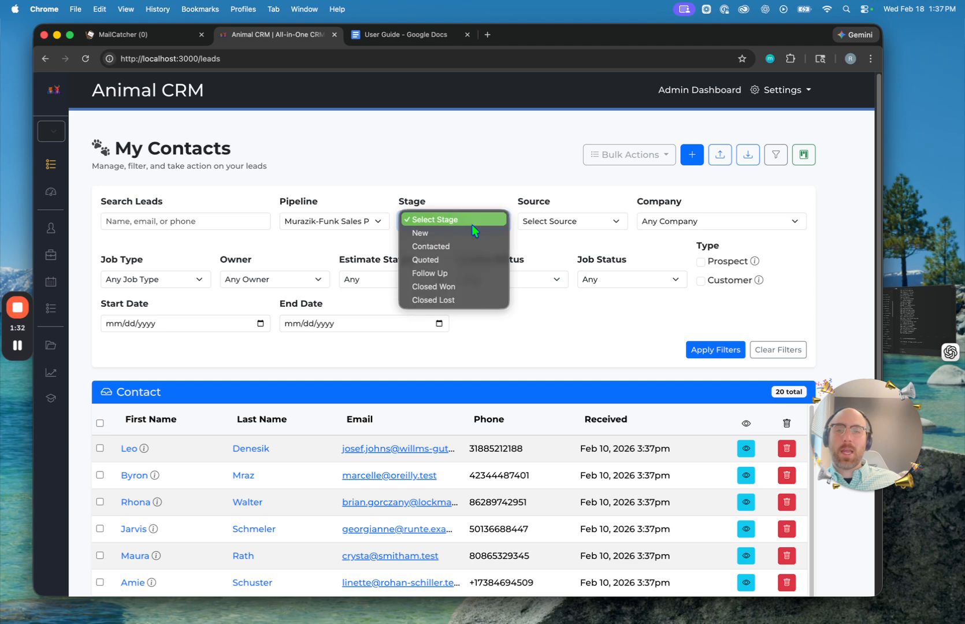
click(474, 259)
click(719, 354)
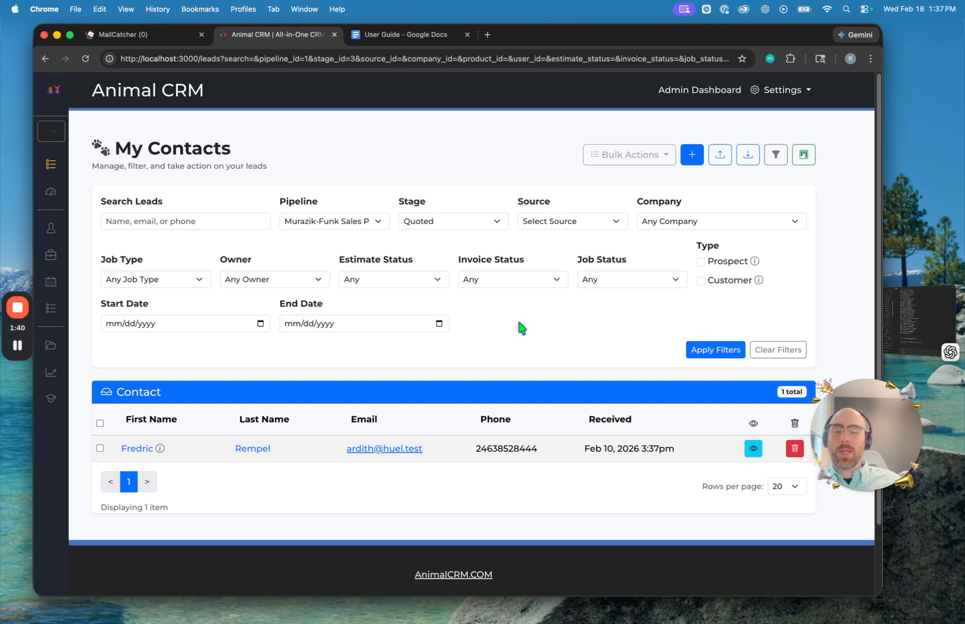
Change the stage filter to Follow Up and apply it.
click(479, 225)
click(478, 232)
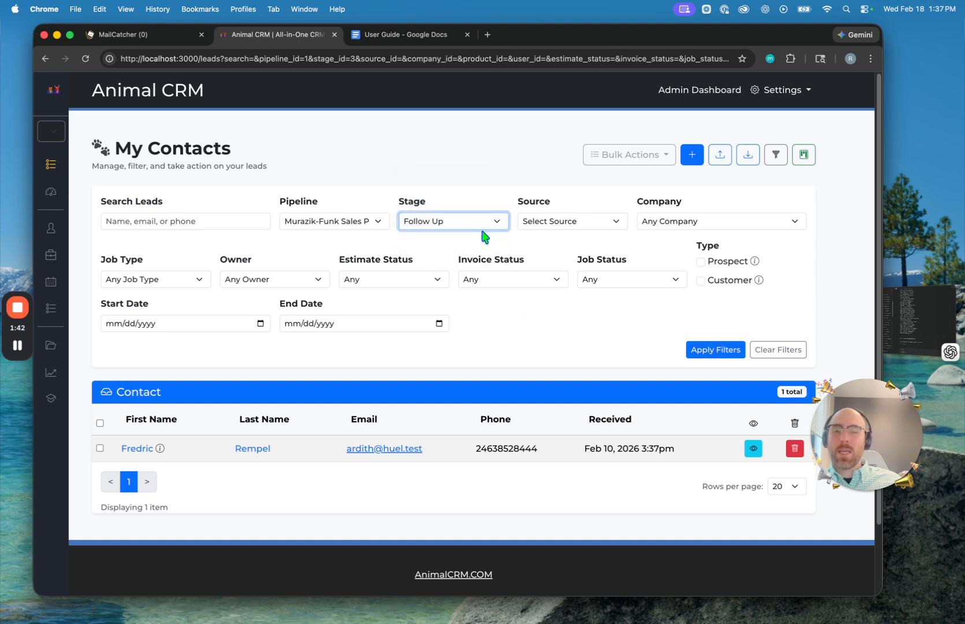
click(717, 352)
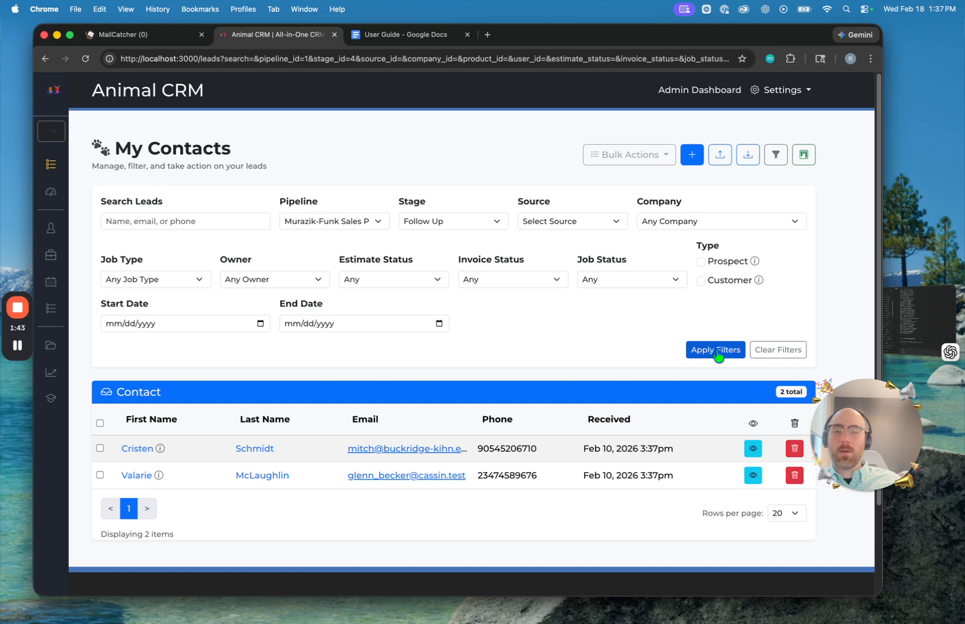
Change the stage filter to New and apply it to the contacts list.
click(487, 225)
click(485, 241)
click(470, 225)
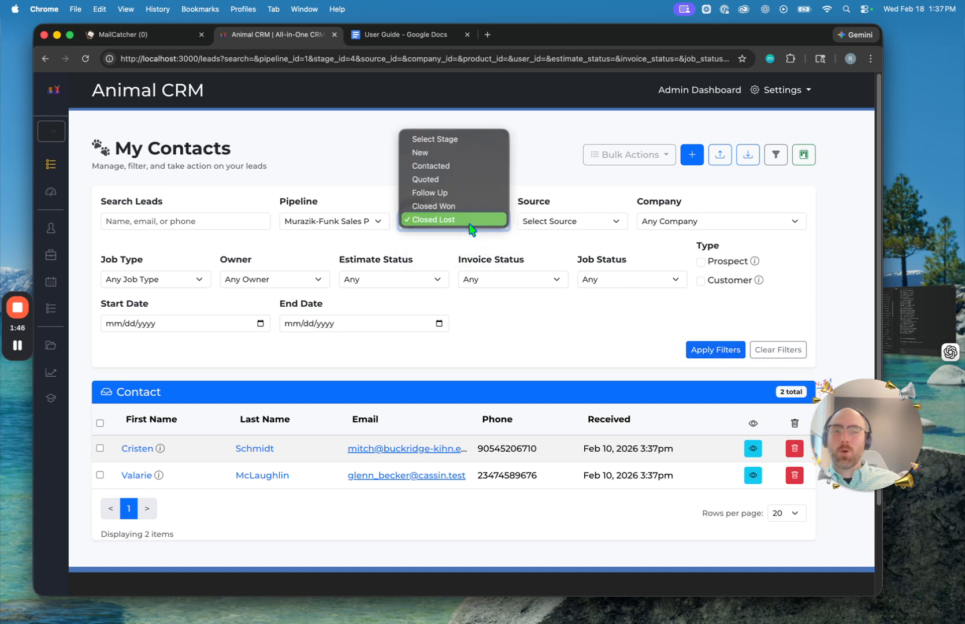
click(469, 156)
click(716, 352)
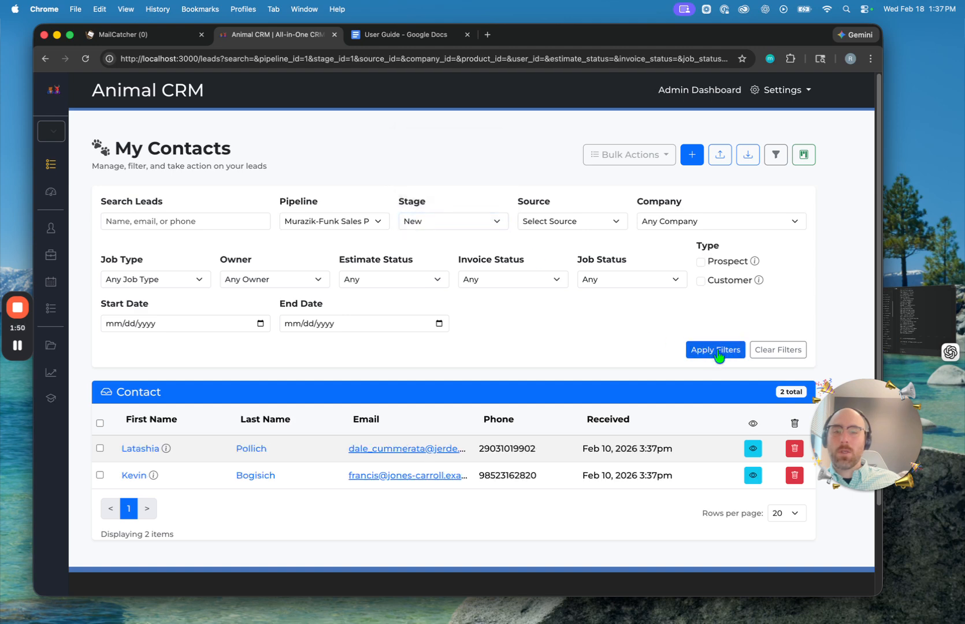
click(437, 222)
click(480, 166)
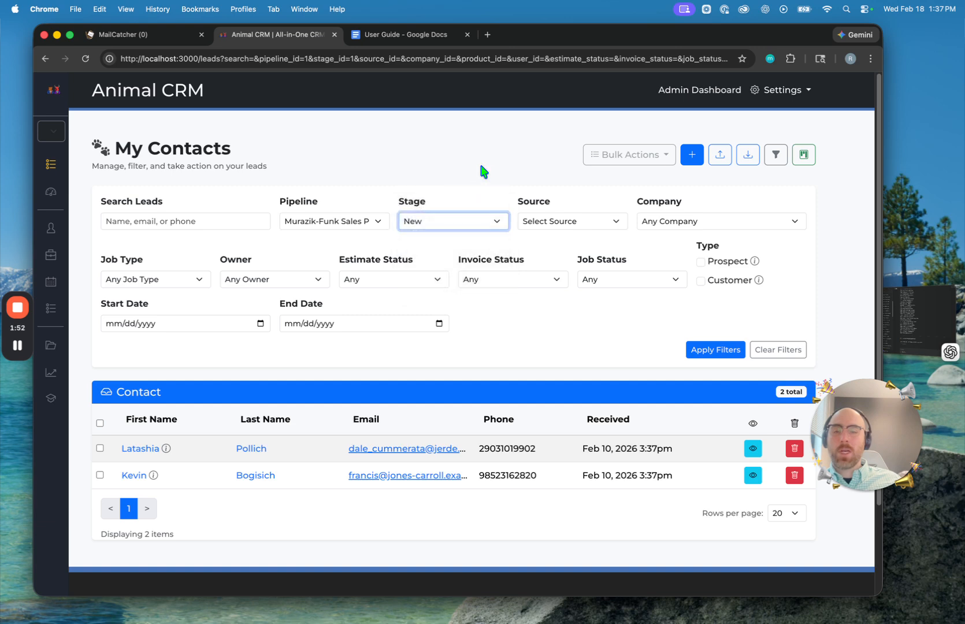
click(509, 352)
Open the first filtered contact and examine the lead information, pipeline stage, tags, activity and properties.
scroll(511, 356, down, 3)
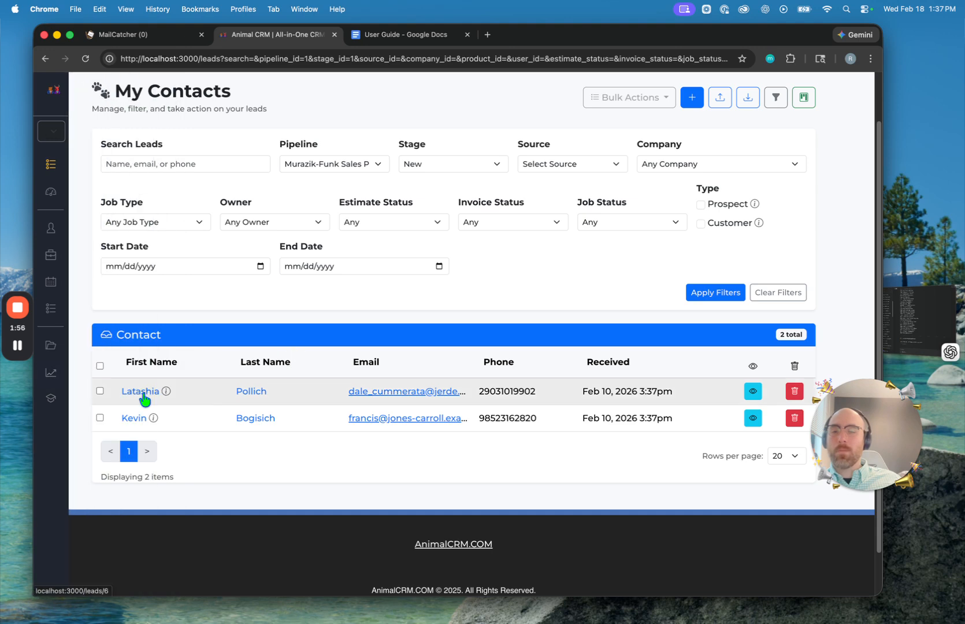
click(144, 392)
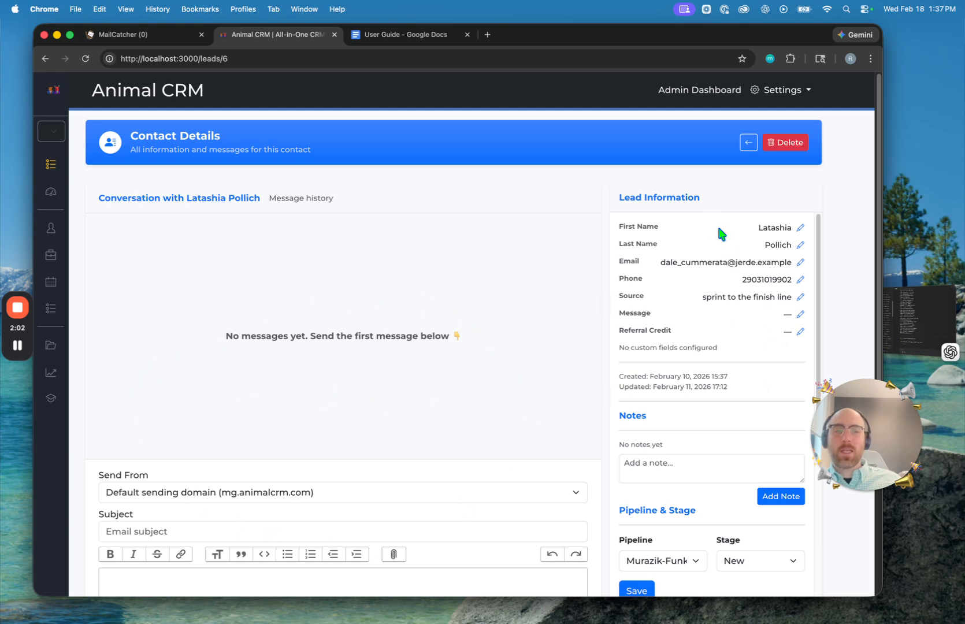
scroll(744, 325, down, 10)
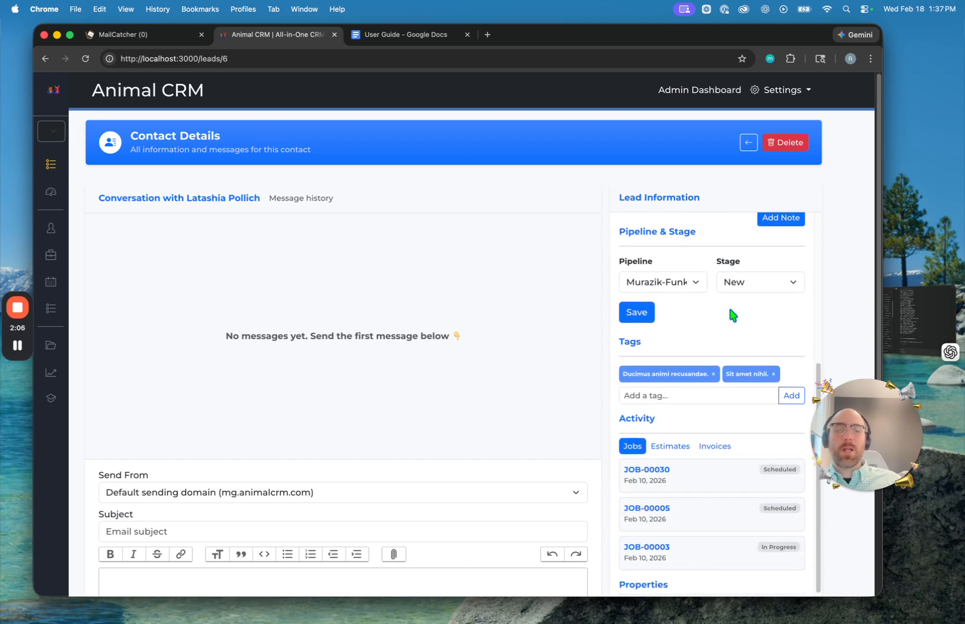
scroll(732, 315, down, 4)
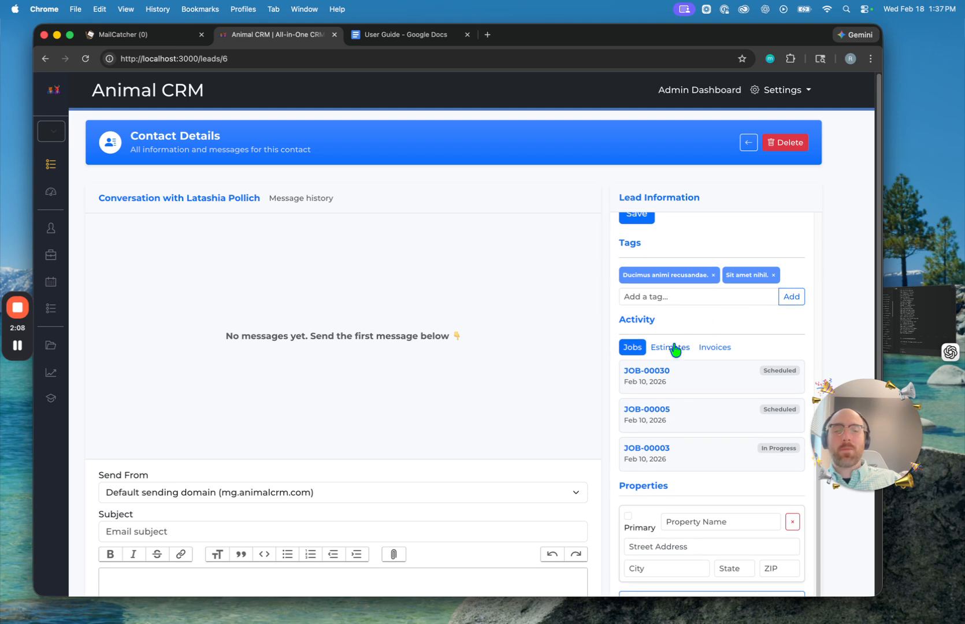
scroll(712, 404, down, 5)
scroll(710, 370, up, 5)
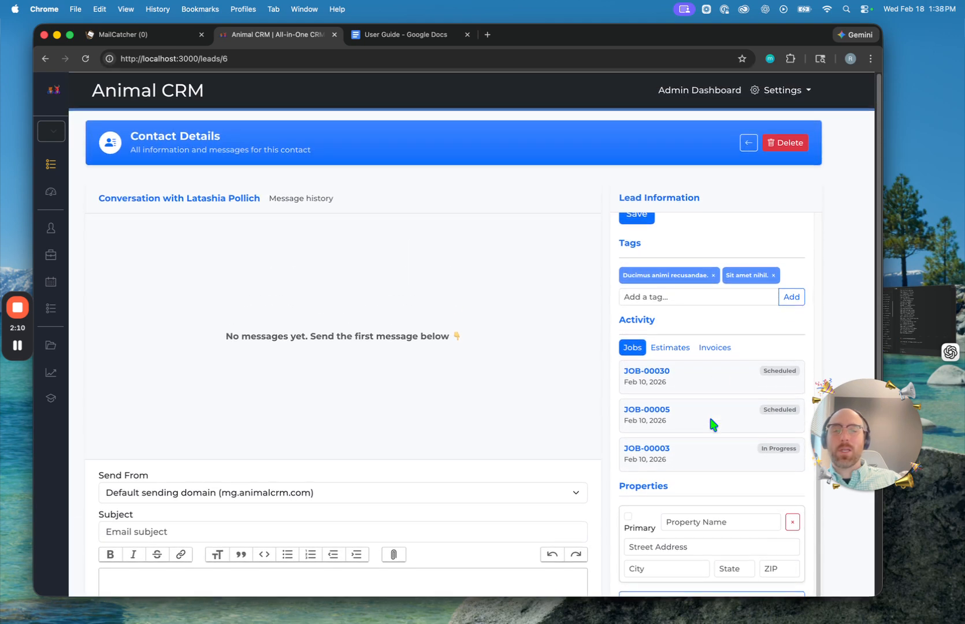
Look over the contact's message history and the email reply form with its sending domain, subject and message body.
scroll(425, 399, down, 3)
click(293, 475)
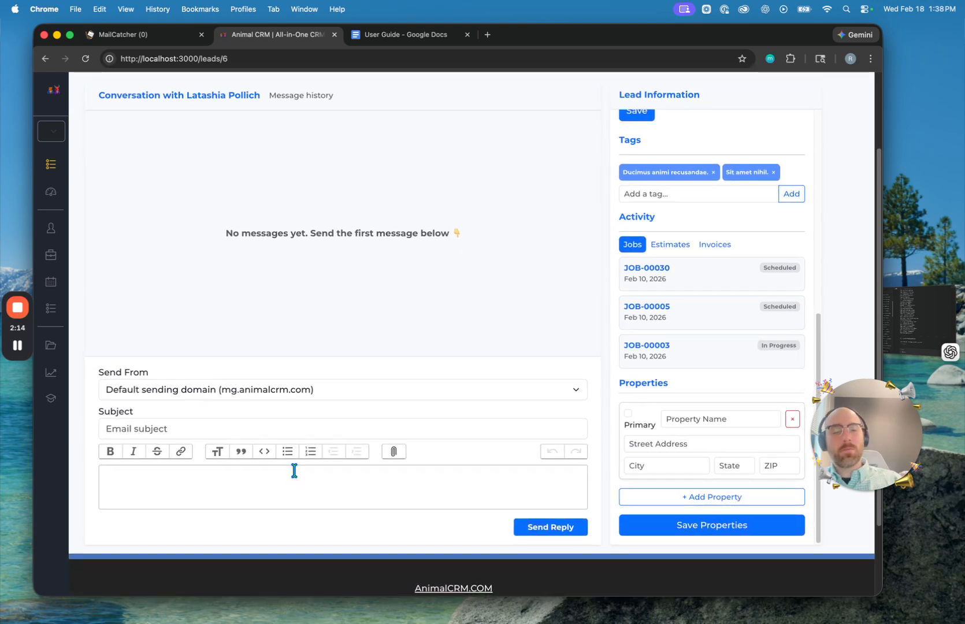
scroll(700, 404, up, 3)
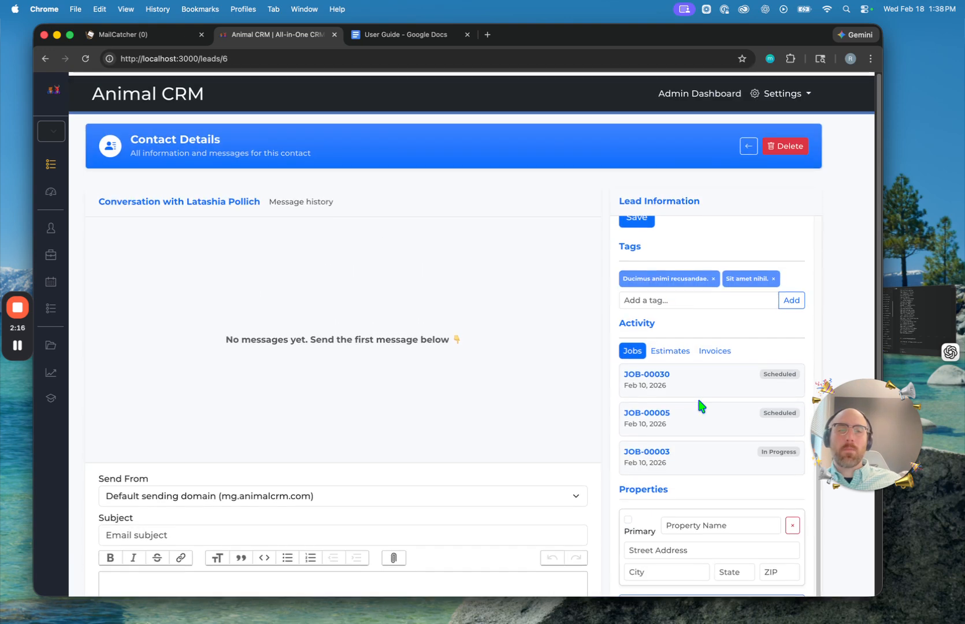
Add the note "call back tomorrow" to the contact's lead information.
scroll(688, 410, up, 10)
scroll(690, 409, down, 1)
scroll(781, 382, up, 1)
scroll(781, 383, down, 4)
click(700, 322)
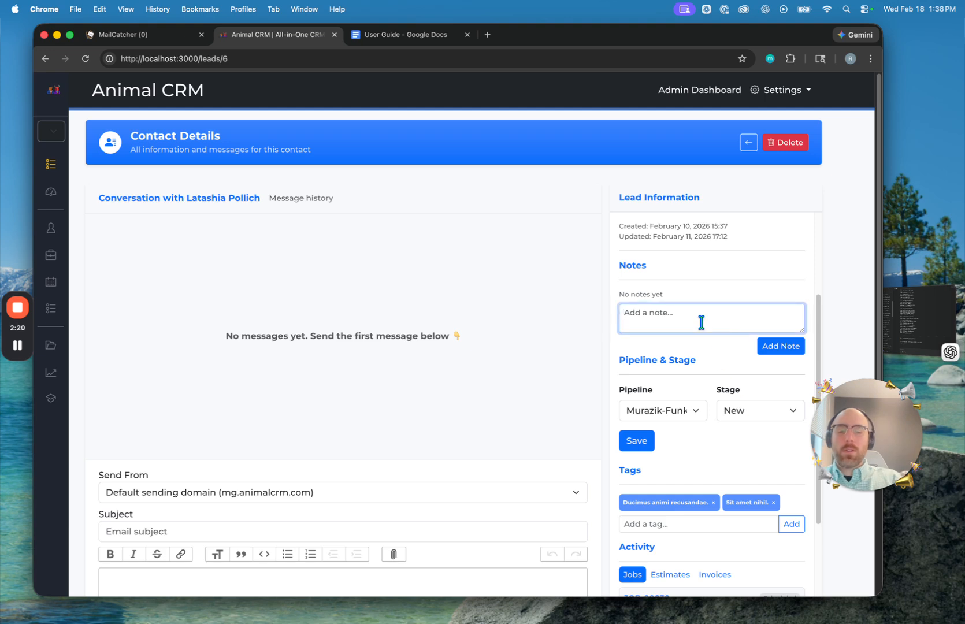
text(call back tomorro)
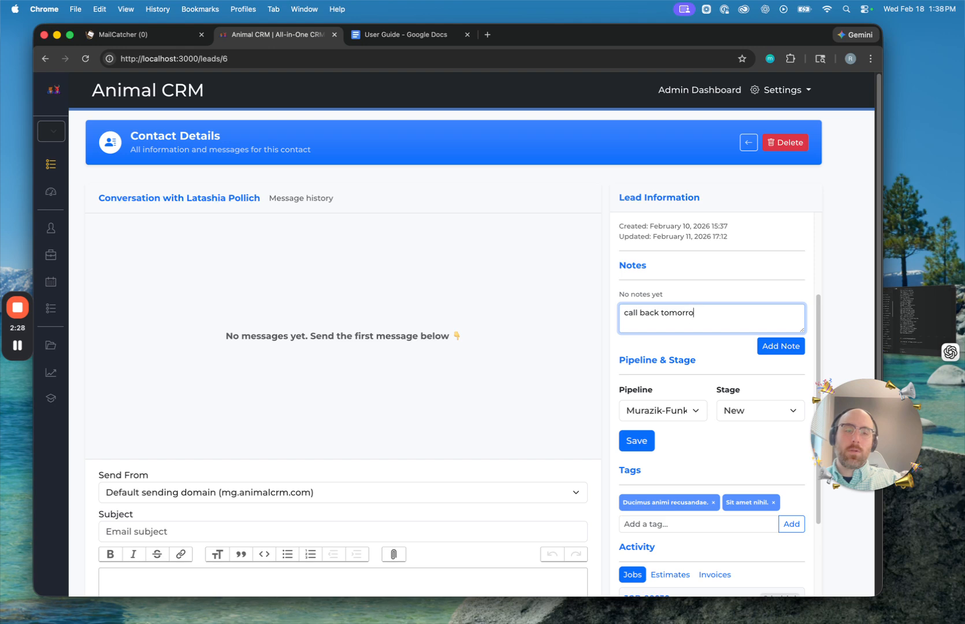
text(w)
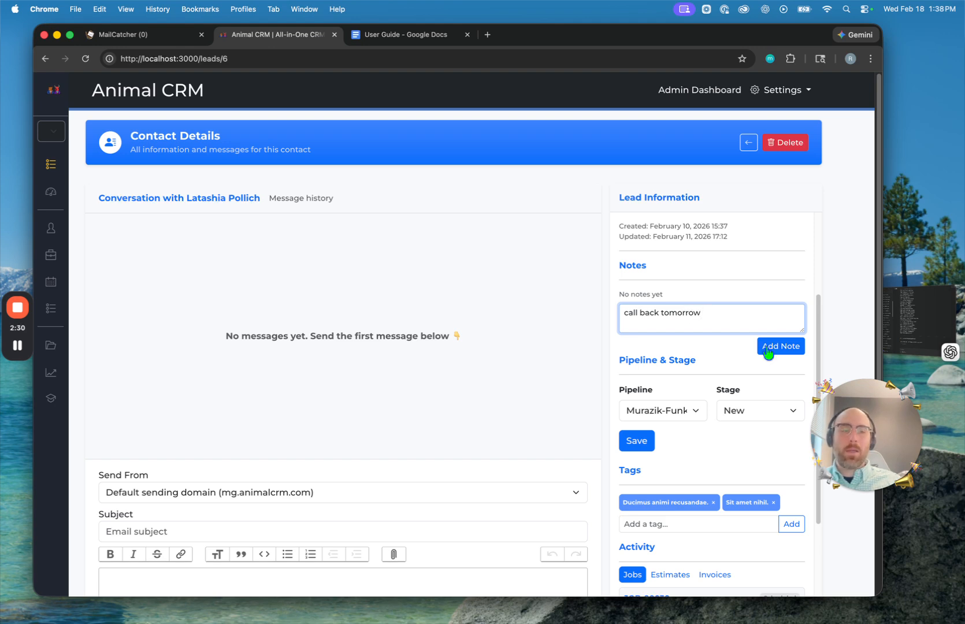
click(767, 345)
scroll(763, 290, down, 1)
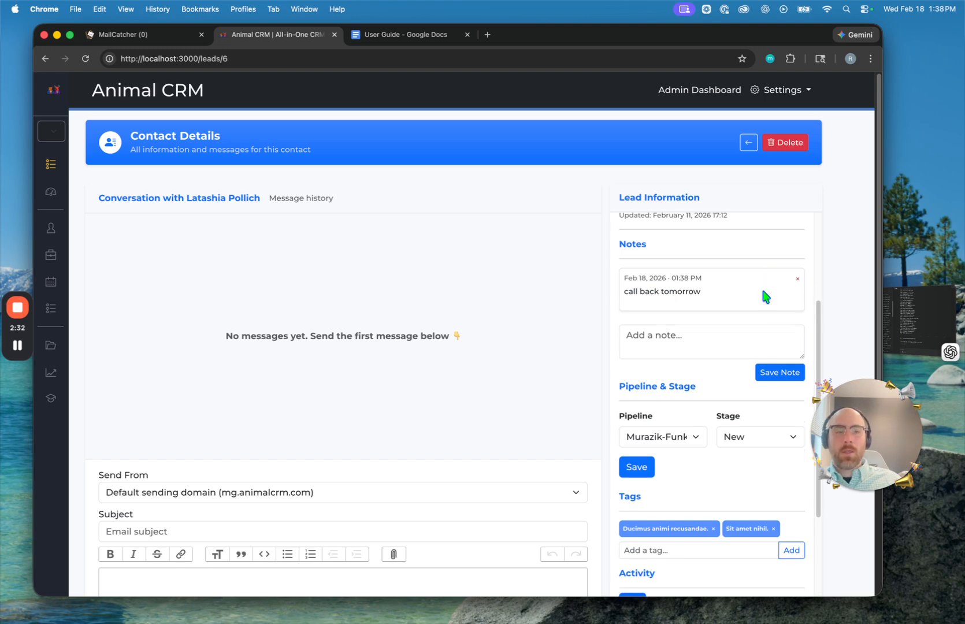
Set the contact's pipeline stage to Contacted and save the change.
drag(622, 255, 665, 253)
click(712, 257)
scroll(715, 264, down, 3)
click(746, 271)
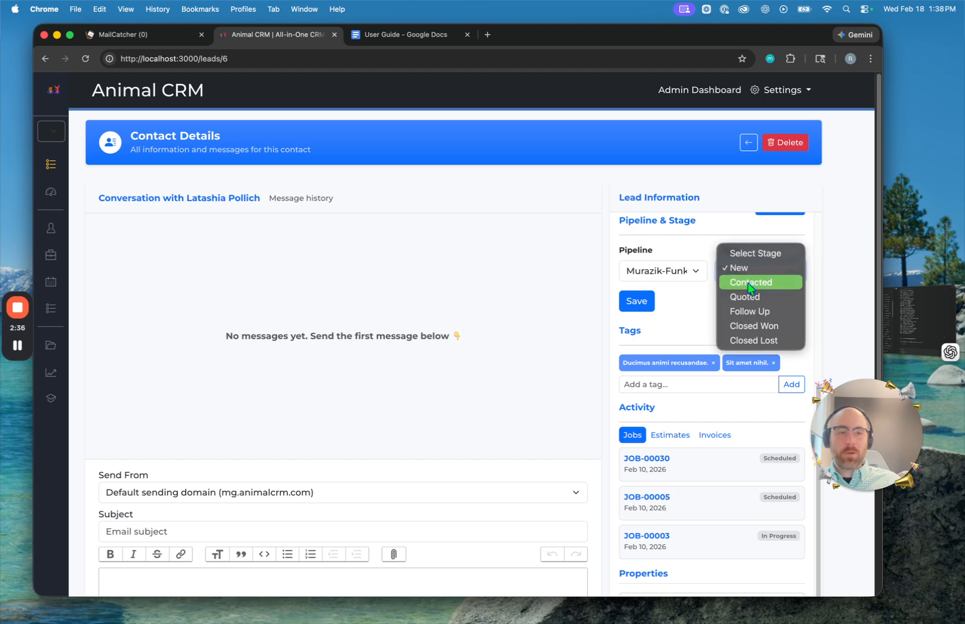
click(747, 282)
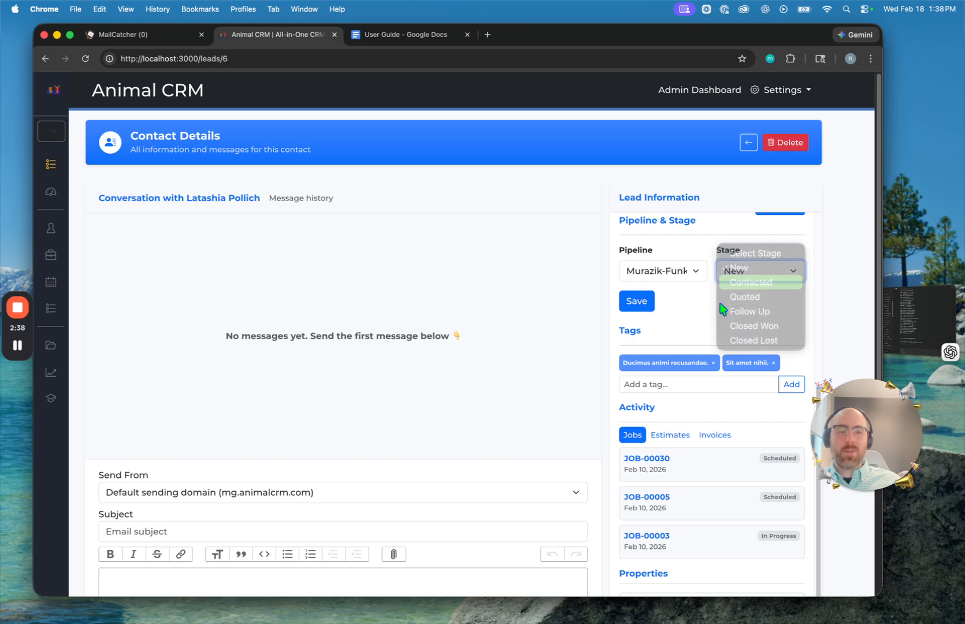
click(638, 308)
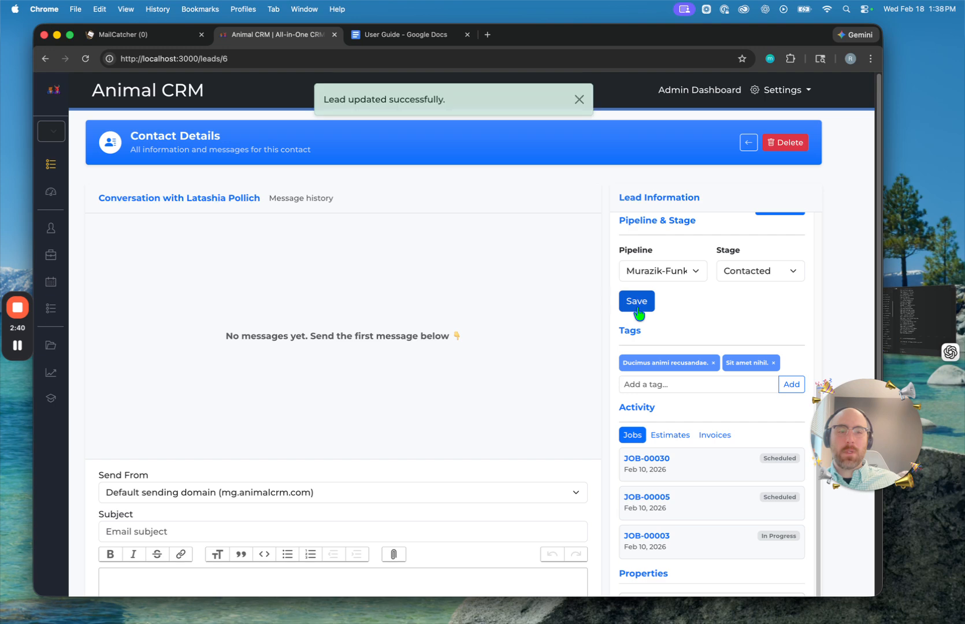
Return to the filtered contacts, open the remaining New-stage contact and draft the note "mnx zmn".
click(748, 143)
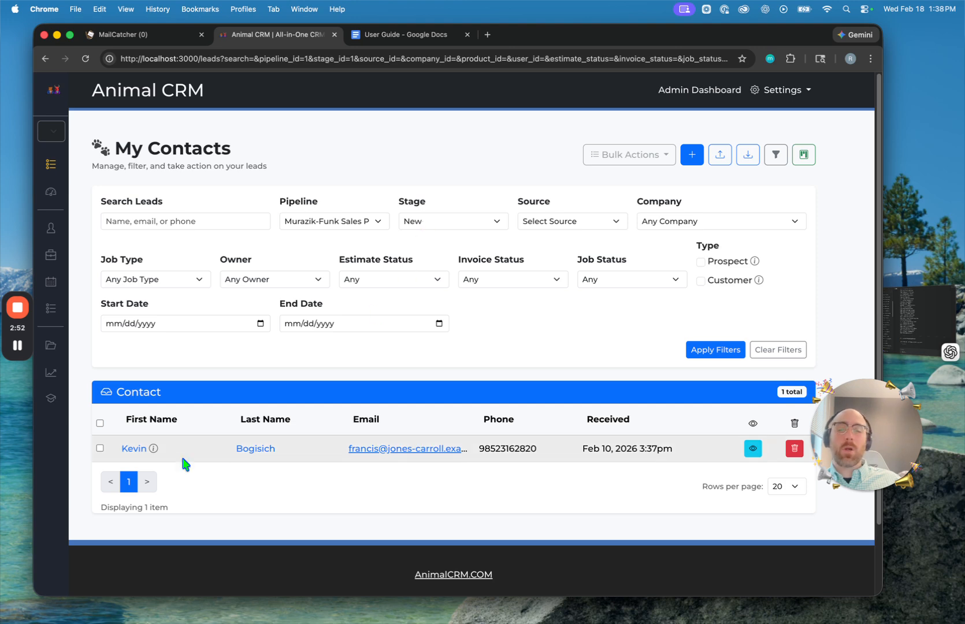
click(133, 449)
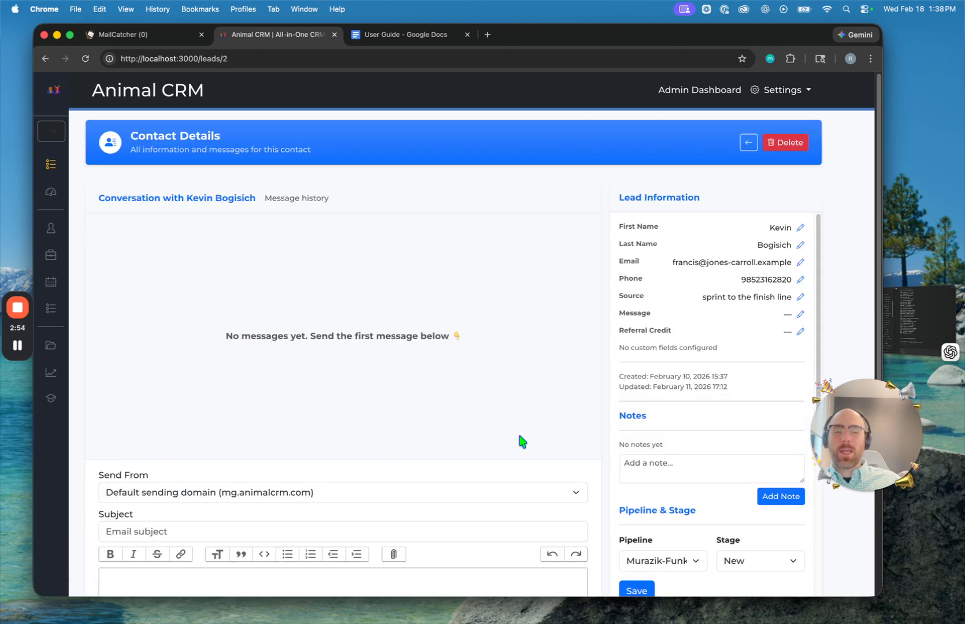
click(319, 572)
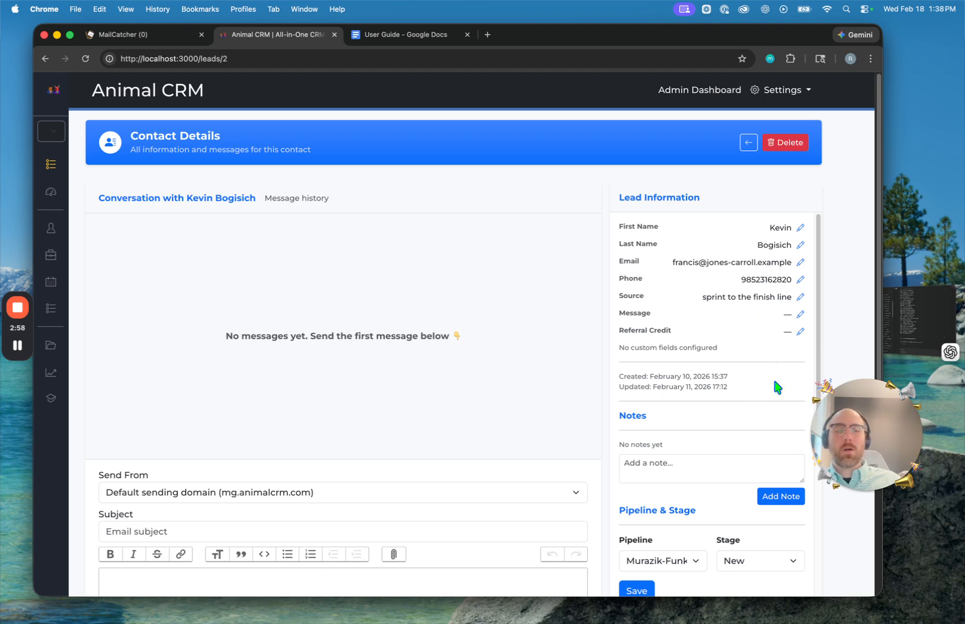
click(702, 474)
text(mnx zmn)
Move this second contact to the Contacted stage and save it.
scroll(716, 381, down, 3)
scroll(751, 381, down, 5)
click(757, 260)
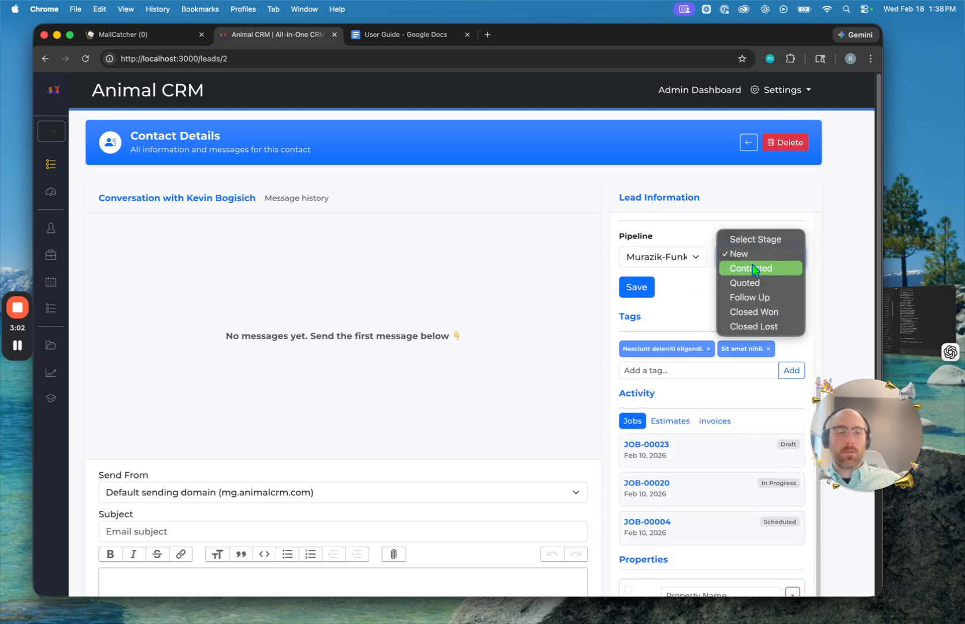
click(752, 269)
click(639, 288)
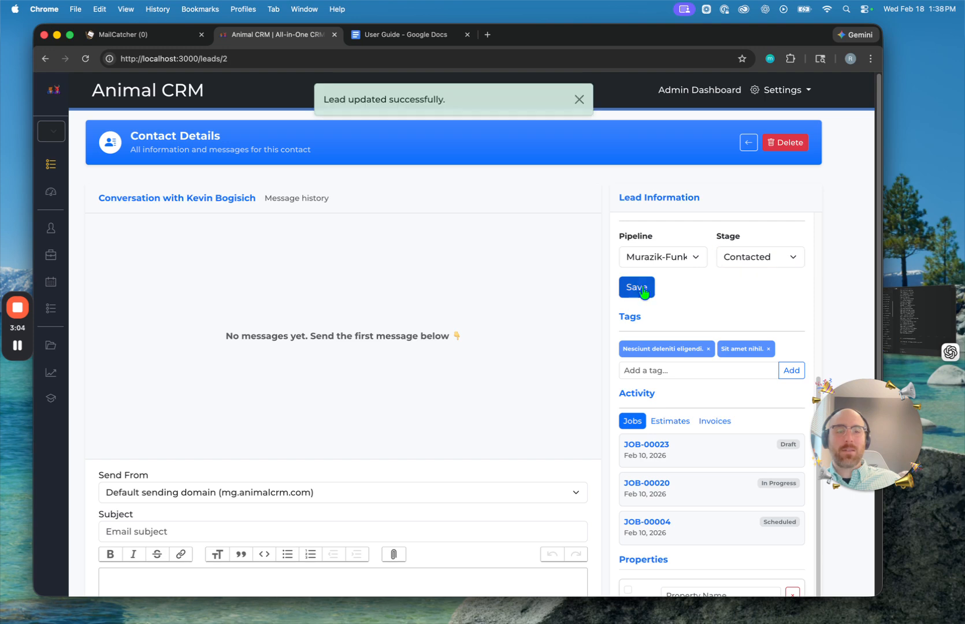
Return to the contacts list, filter the Murazik-Funk Sales Pipeline by the Contacted stage and review the matching contacts.
click(747, 145)
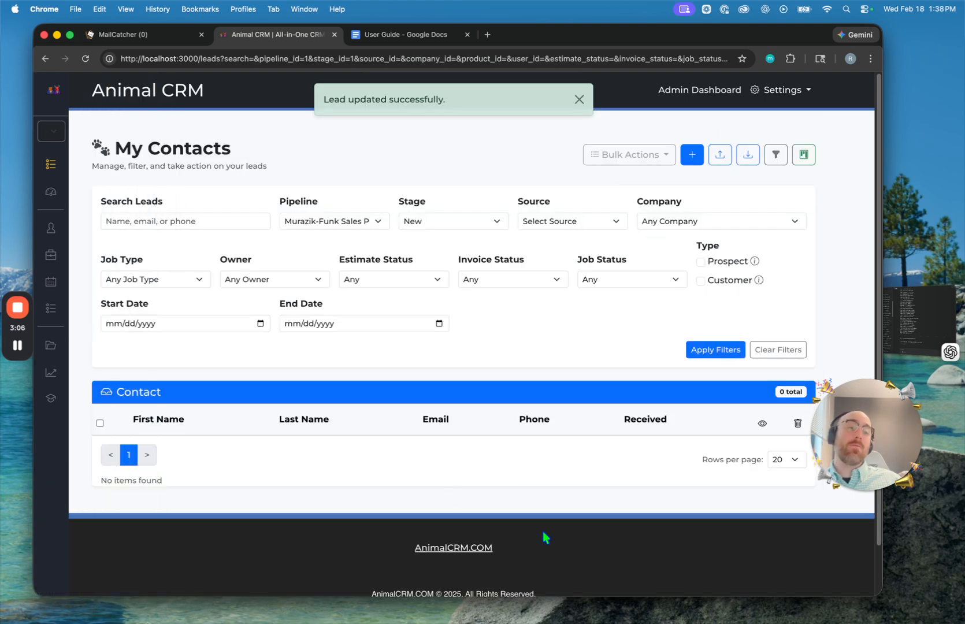
click(485, 222)
click(471, 170)
click(720, 349)
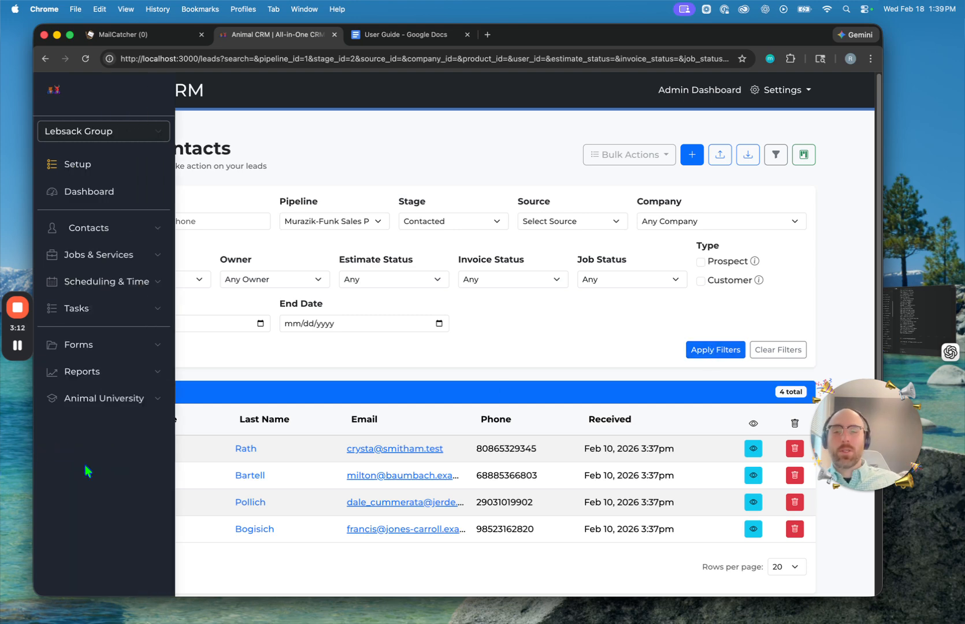
scroll(404, 526, down, 1)
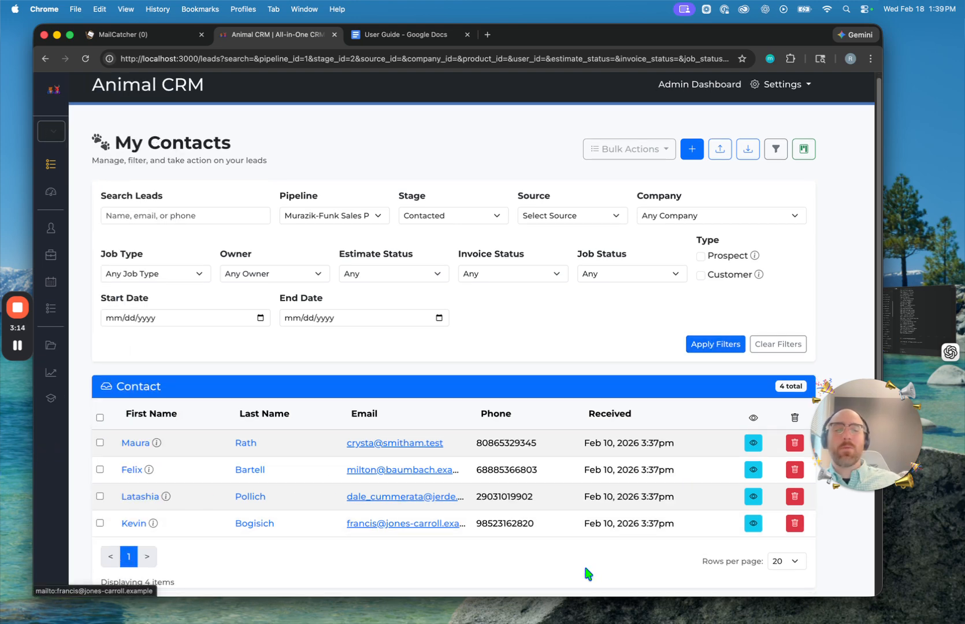
scroll(570, 321, down, 1)
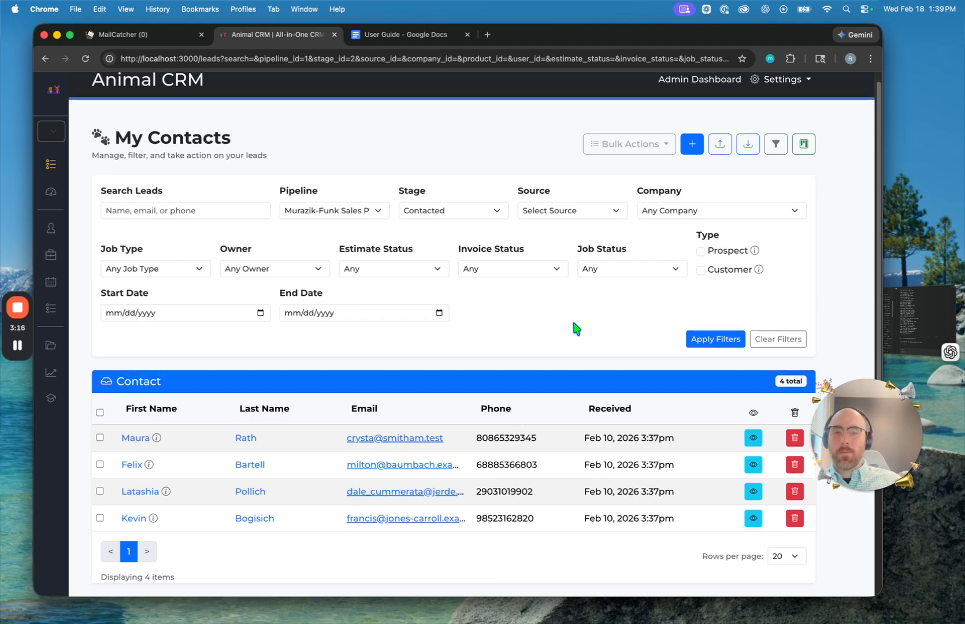
Clear all contact filters, then filter the list by the source BNI.
click(772, 339)
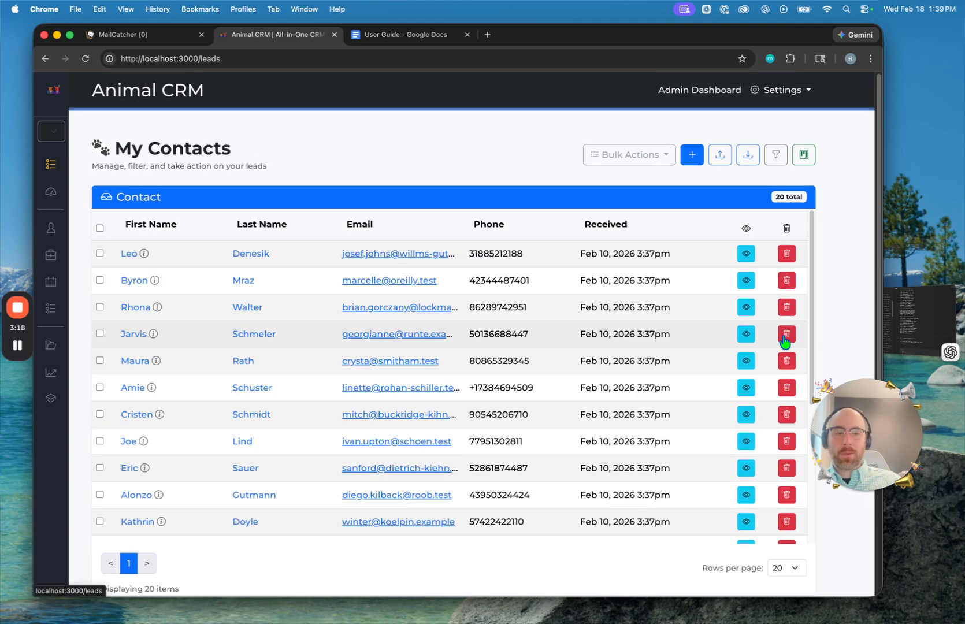
click(775, 154)
click(598, 222)
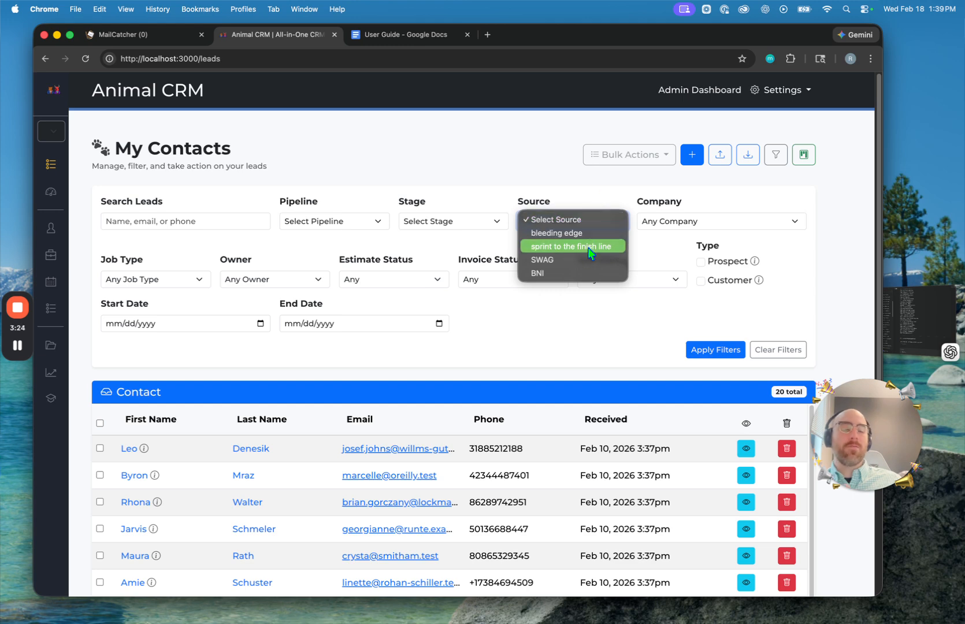
click(565, 281)
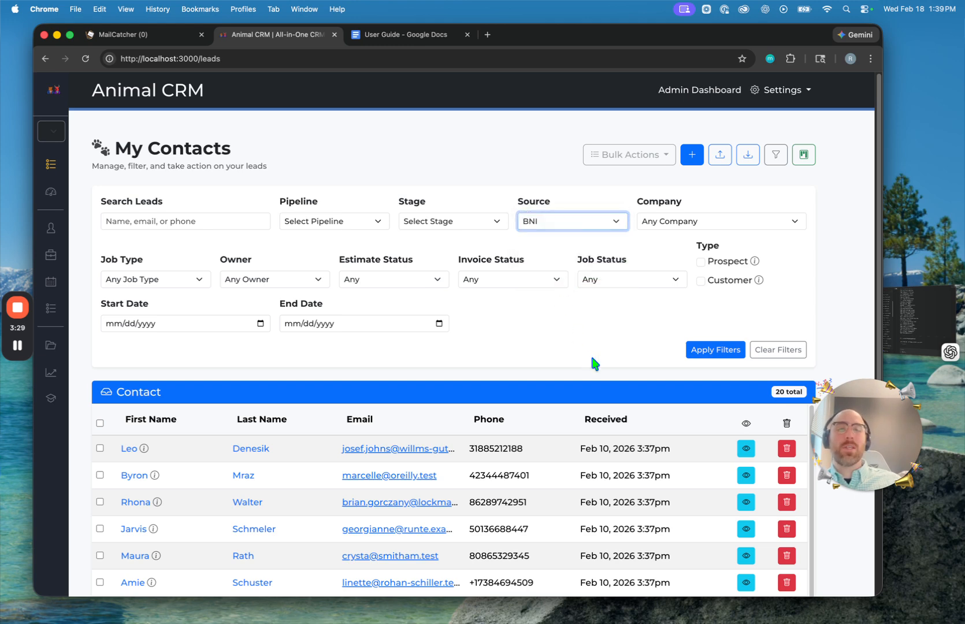
click(727, 351)
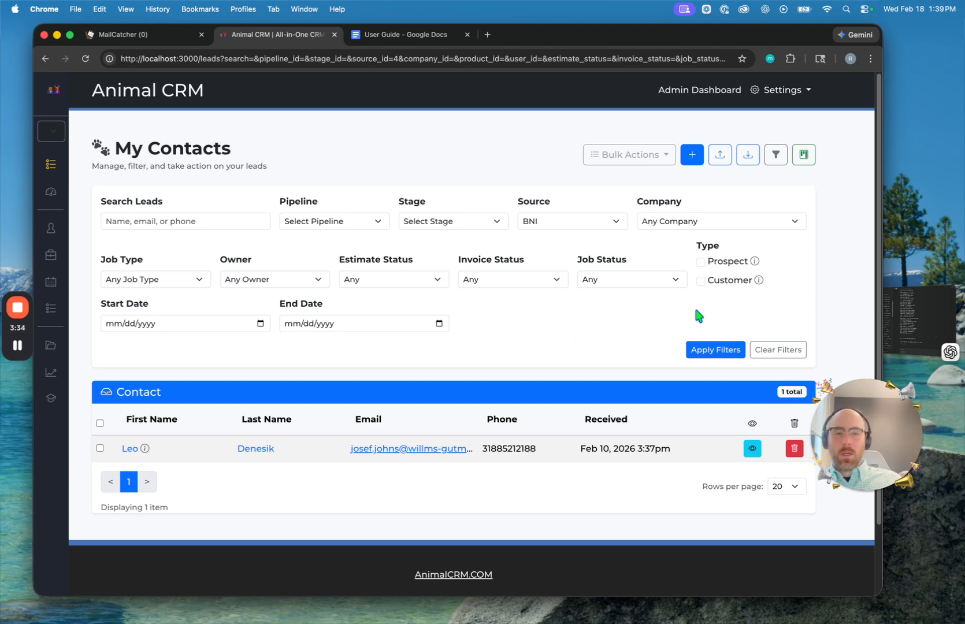
Reset the source filter and filter the contacts by the company McGlynn-Berge.
click(581, 224)
click(597, 160)
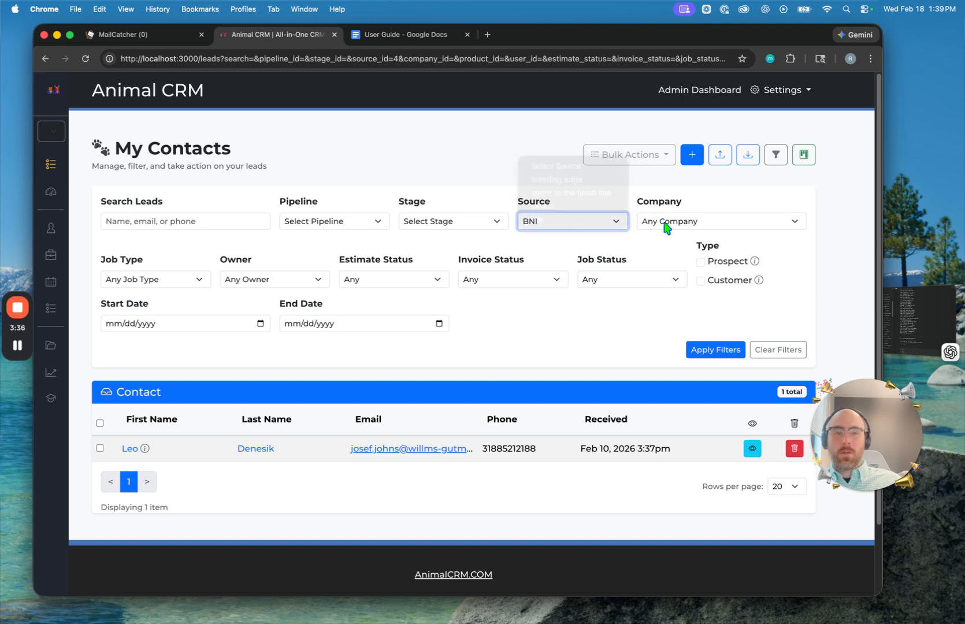
click(684, 225)
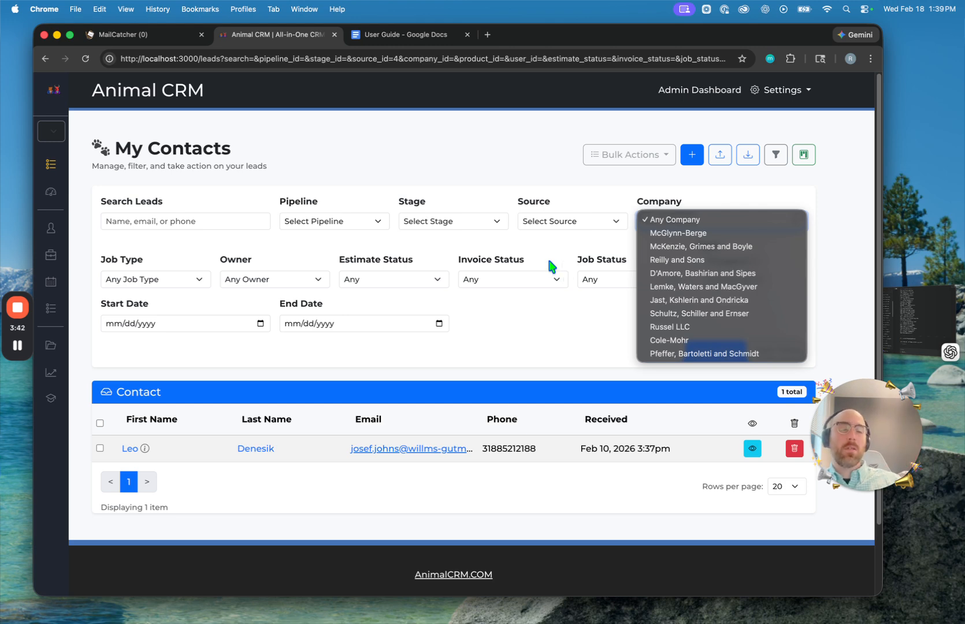
click(714, 234)
click(715, 350)
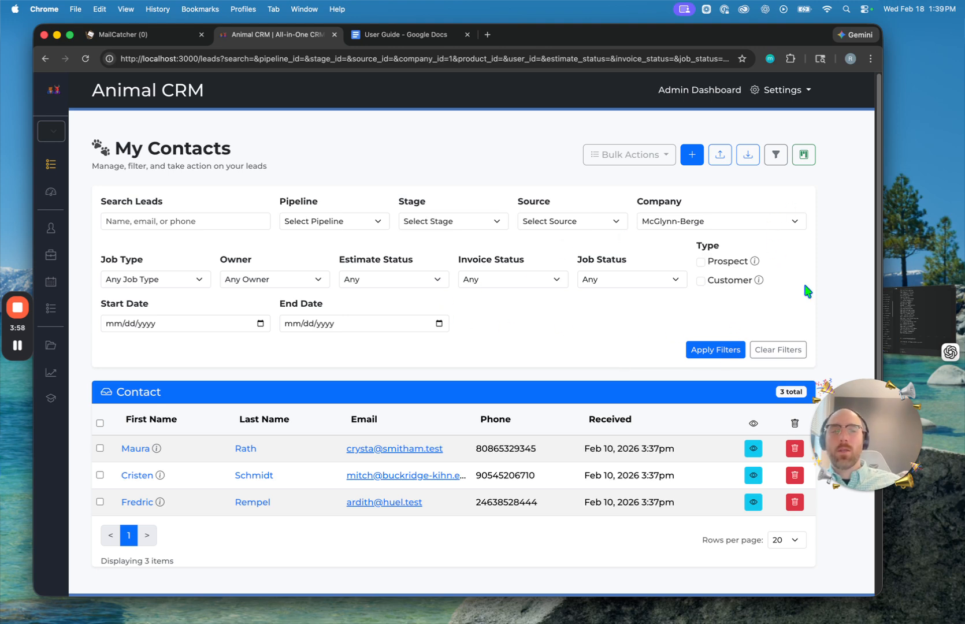
Clear the contact filters and look through the available job types without choosing one.
click(777, 349)
click(776, 154)
mouse_move(101, 282)
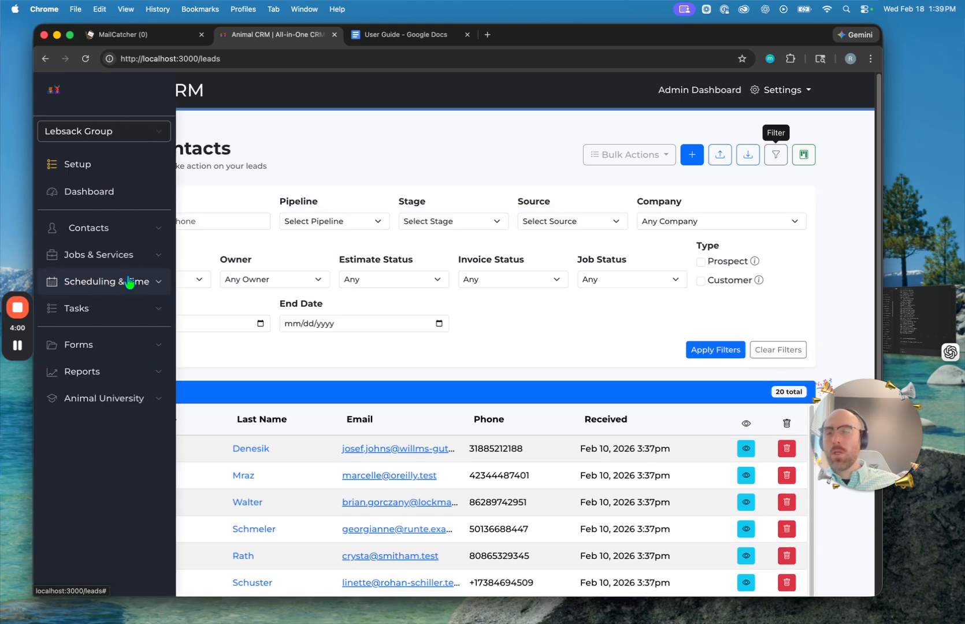
click(162, 281)
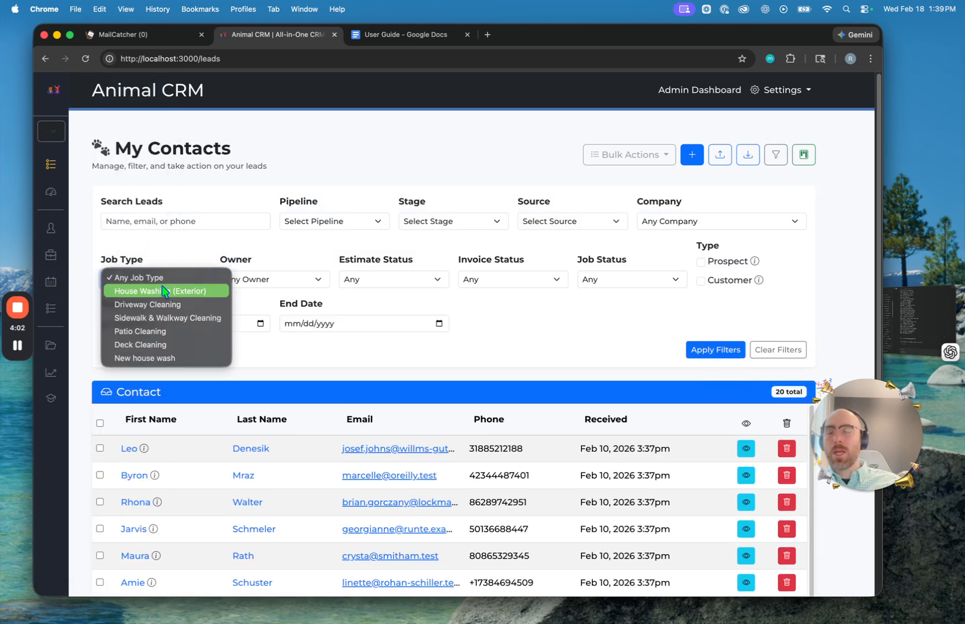
click(375, 347)
Open the Products page under Jobs & Services to view the products behind the job types.
click(97, 252)
click(130, 390)
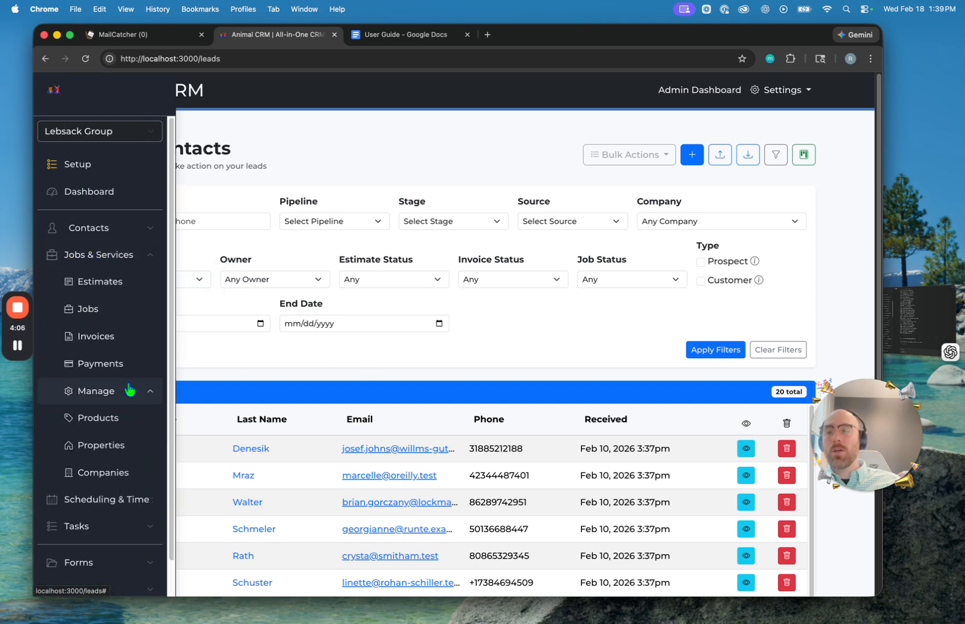
click(121, 418)
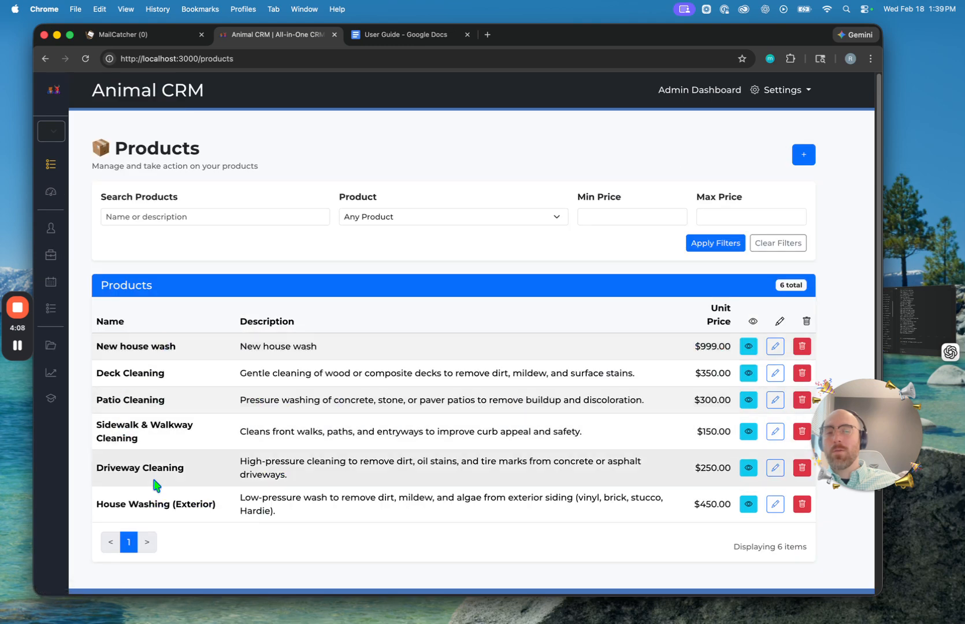
Return to the contacts list and filter it by the job type House Washing (Exterior).
mouse_move(80, 273)
click(95, 228)
click(101, 254)
click(775, 154)
click(181, 278)
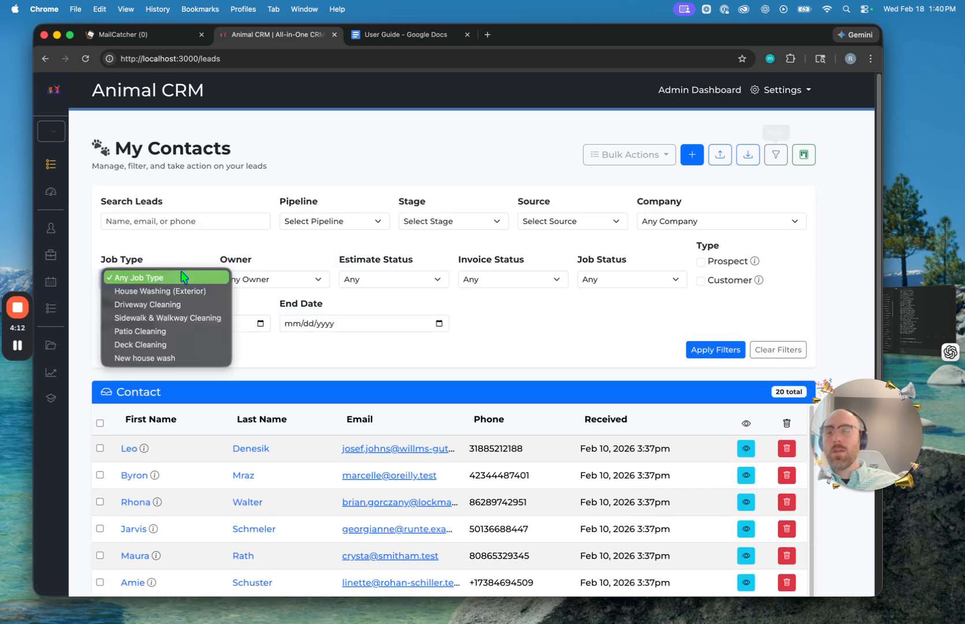
click(187, 291)
click(745, 351)
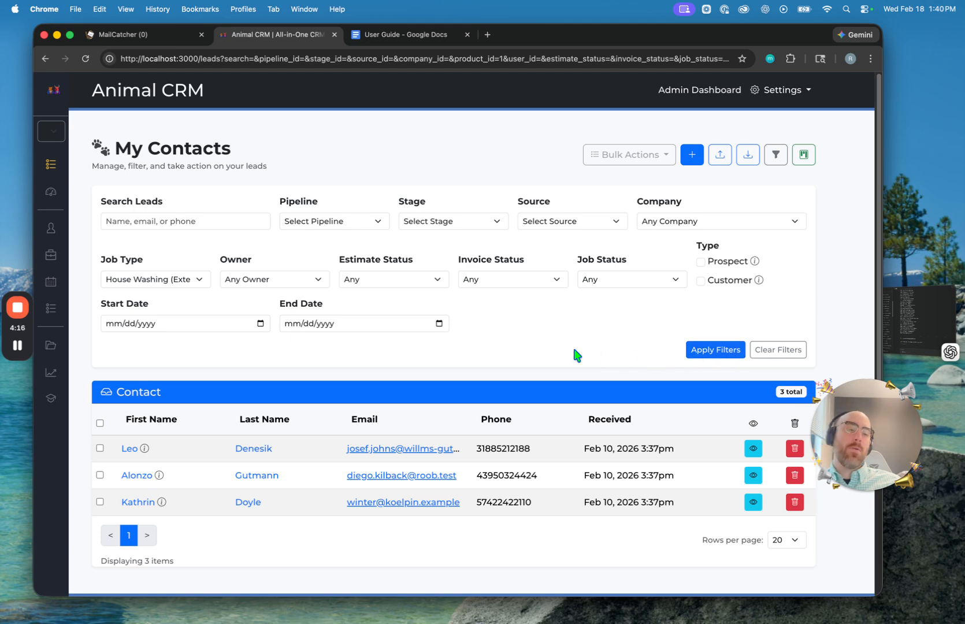
Select all filtered contacts and start a bulk email to them, keeping the default sending domain.
click(100, 423)
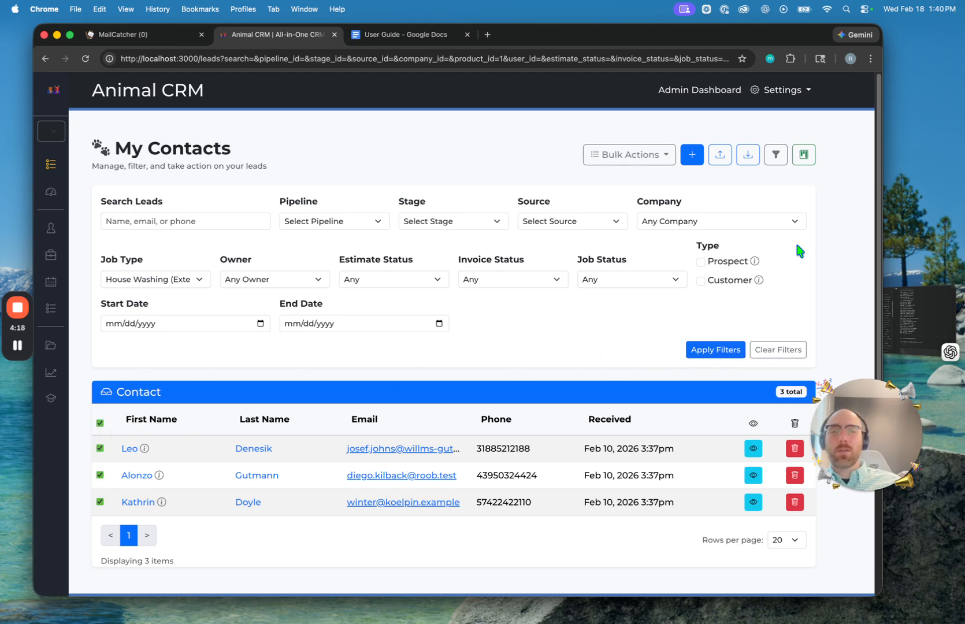
click(647, 166)
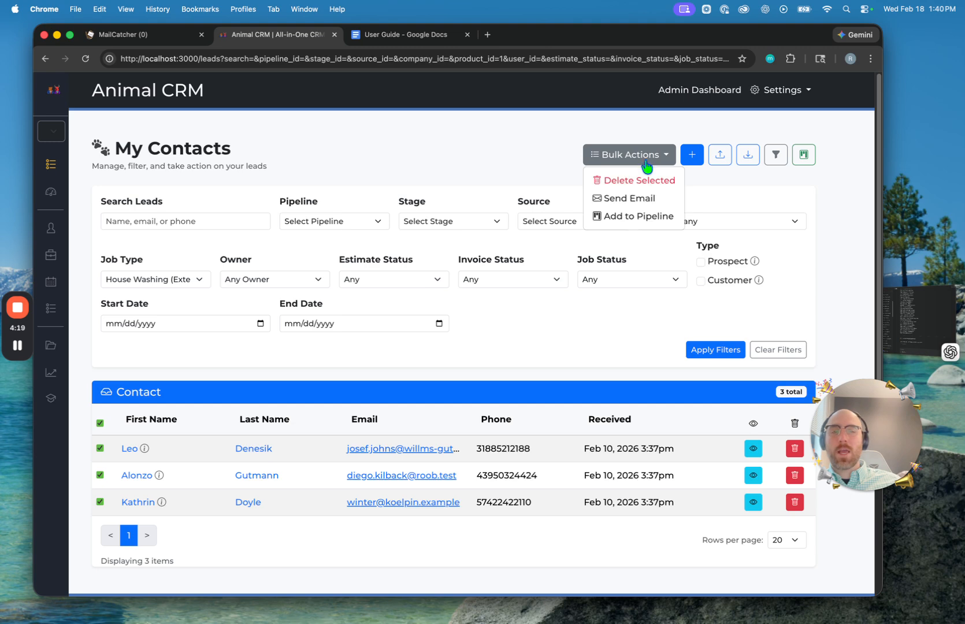
click(652, 199)
click(361, 309)
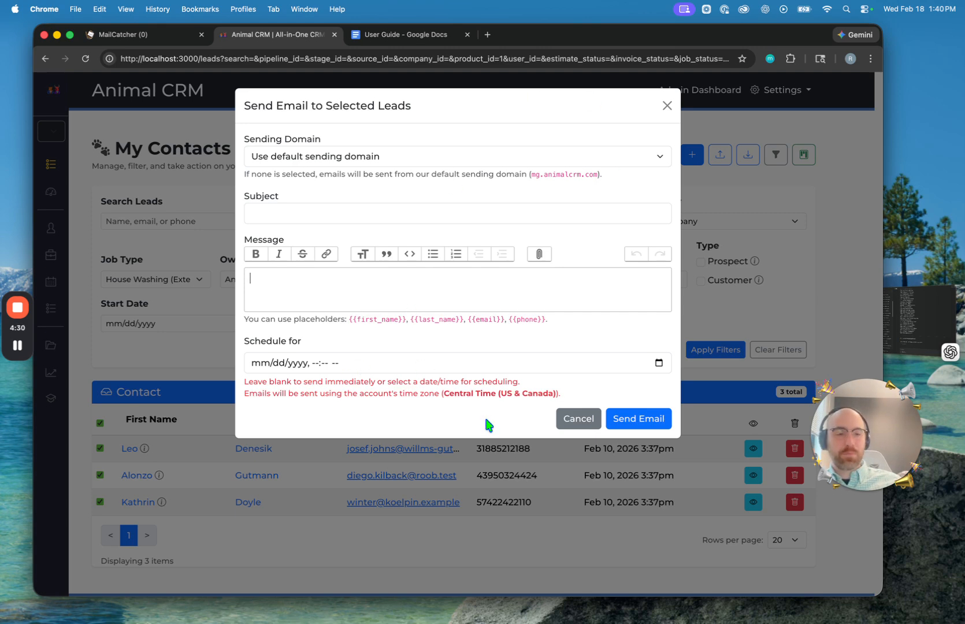
click(427, 156)
click(426, 157)
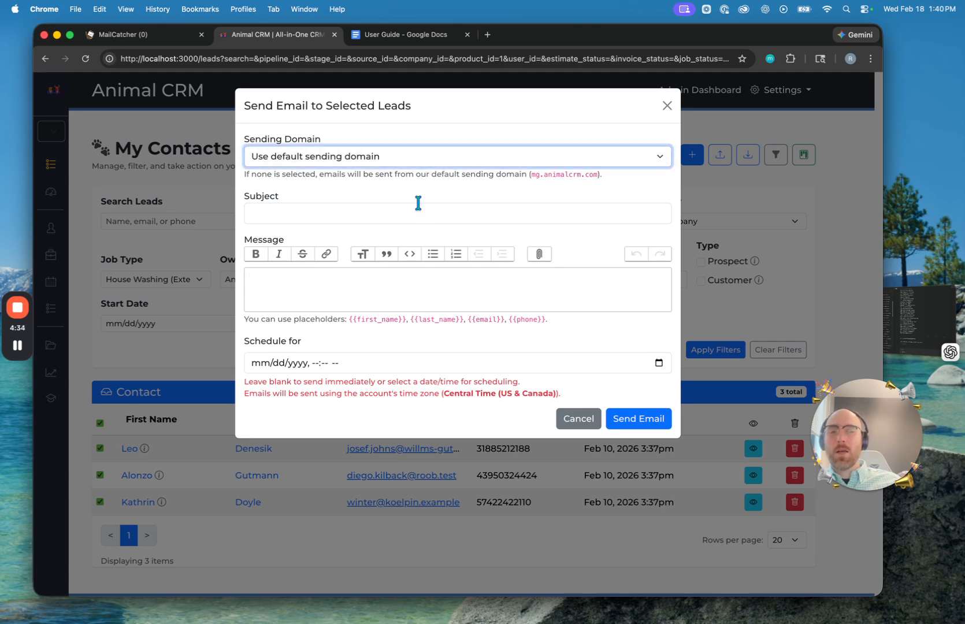
Leave the bulk email unsent and open the account's sending domains to look at the example.com entry.
click(419, 205)
click(207, 178)
click(94, 235)
click(79, 312)
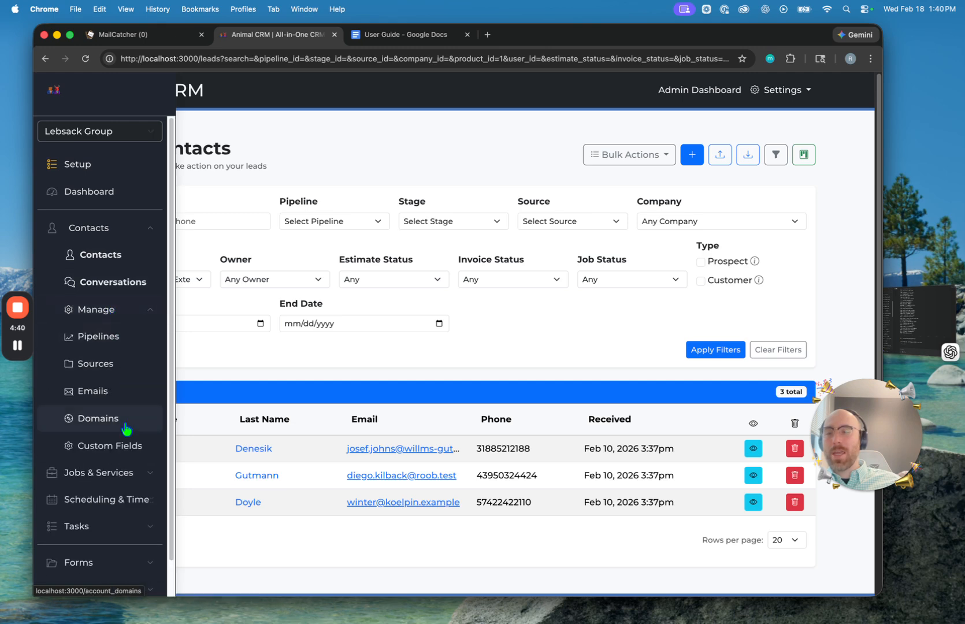
click(97, 418)
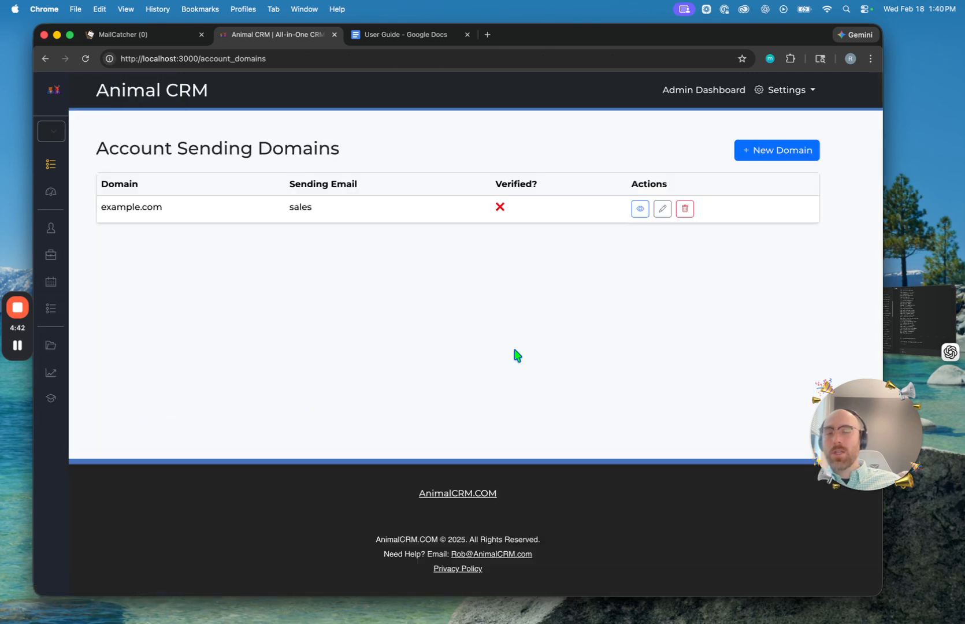
drag(101, 207, 157, 207)
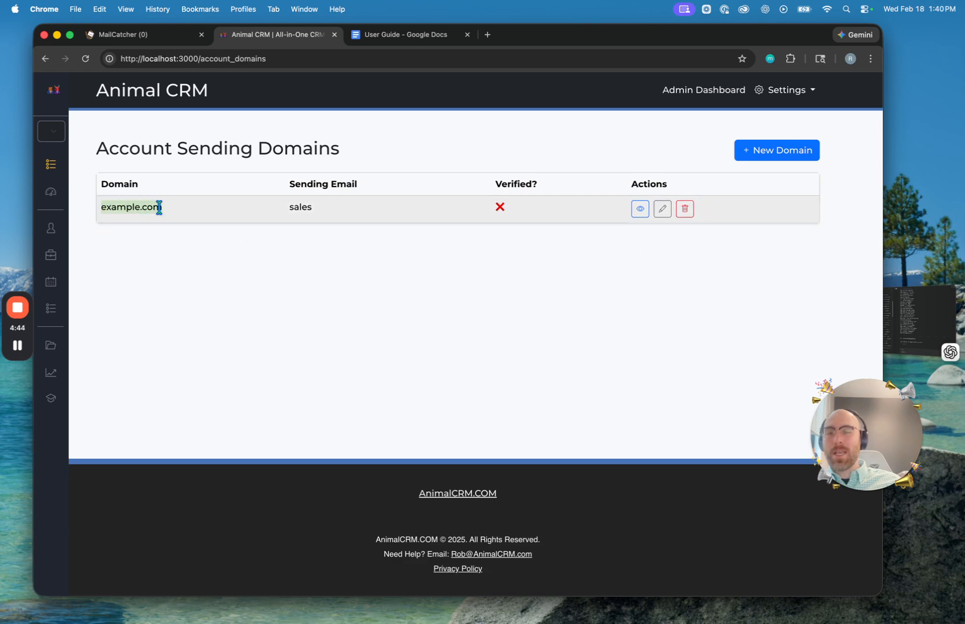
click(169, 231)
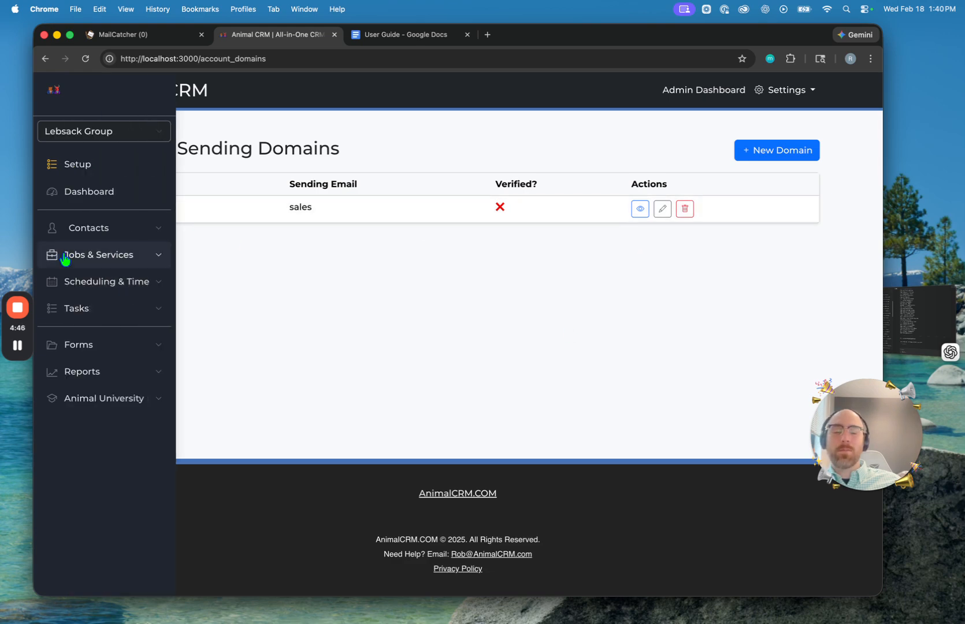
Open the form for a new sending domain, look over its domain and 'From' local part fields, and return without adding one.
click(780, 151)
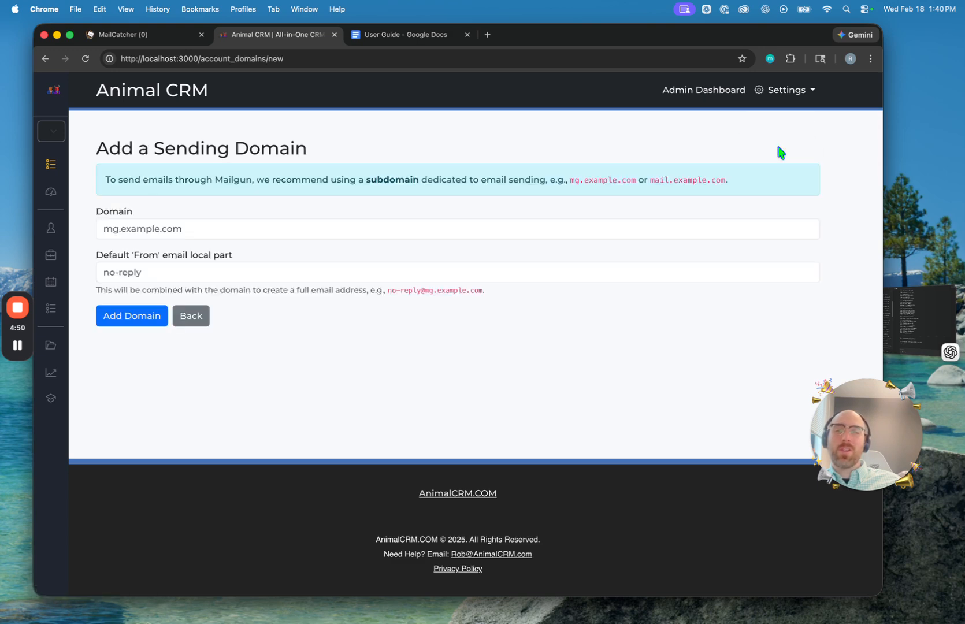
click(167, 234)
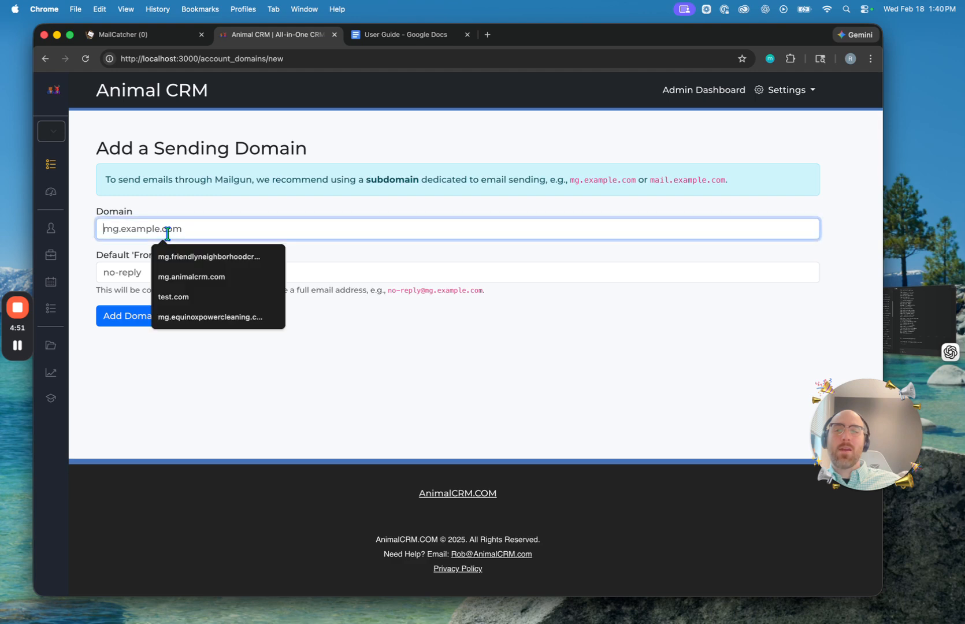
click(89, 265)
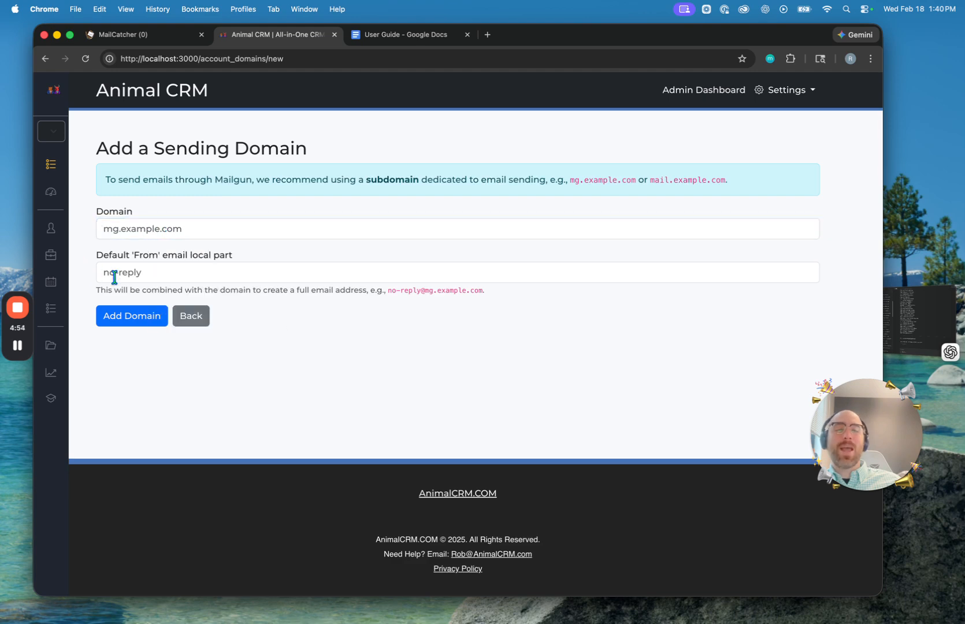
click(148, 276)
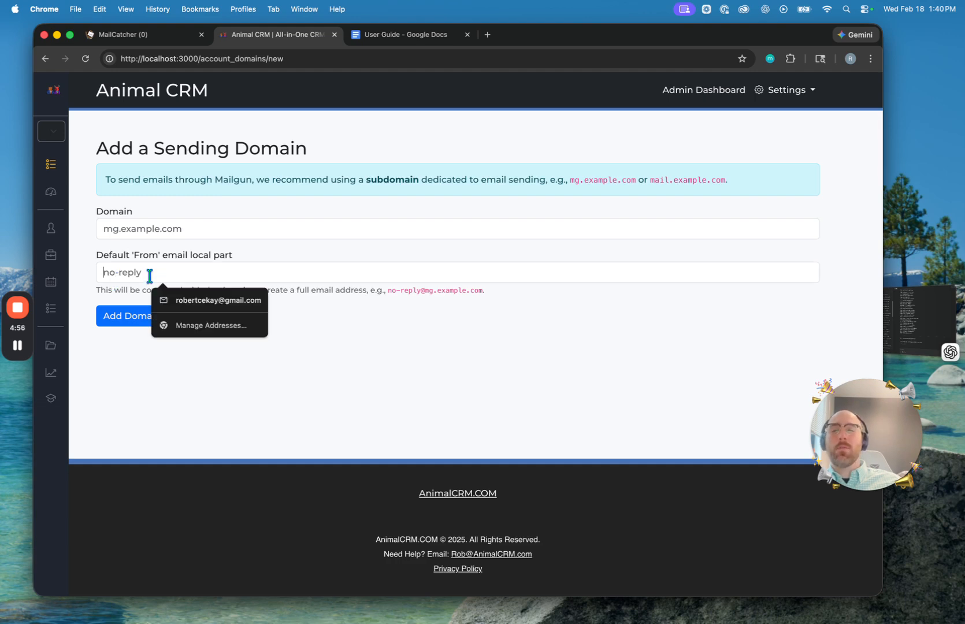
click(82, 291)
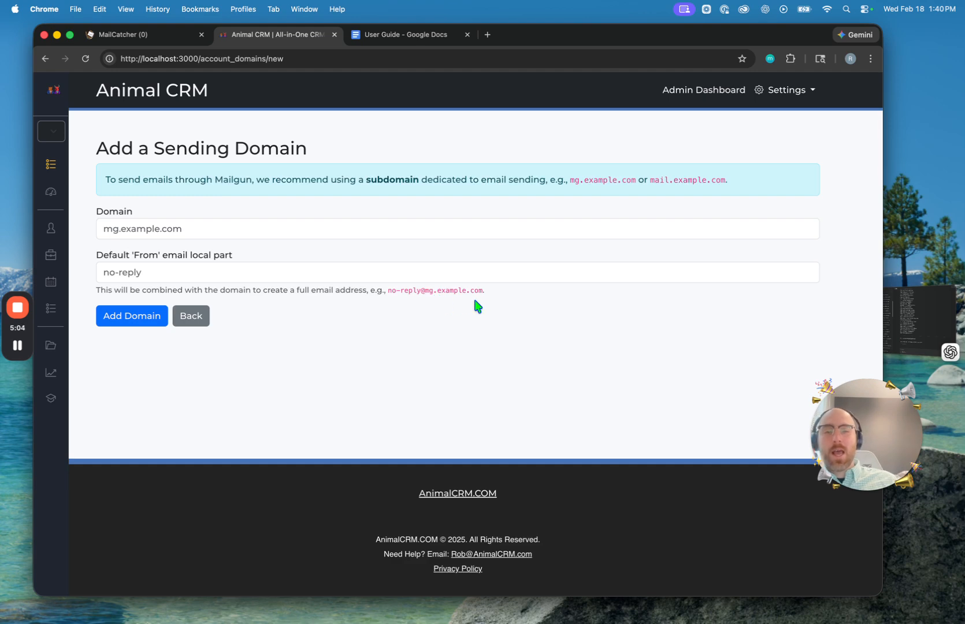
click(191, 316)
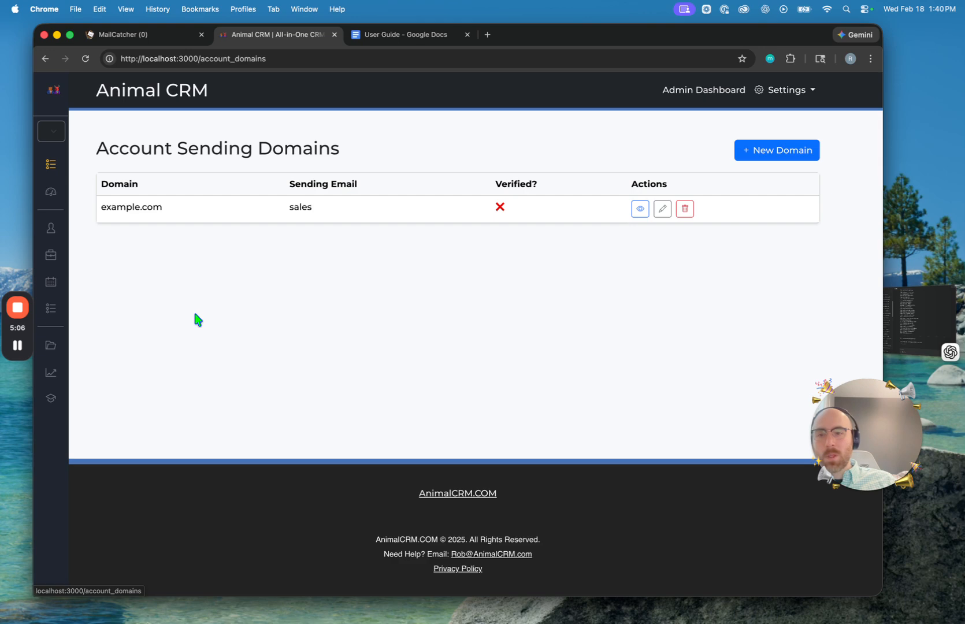
View the example.com domain details to check its verification status, and return to the domain list.
click(635, 209)
drag(148, 222, 190, 225)
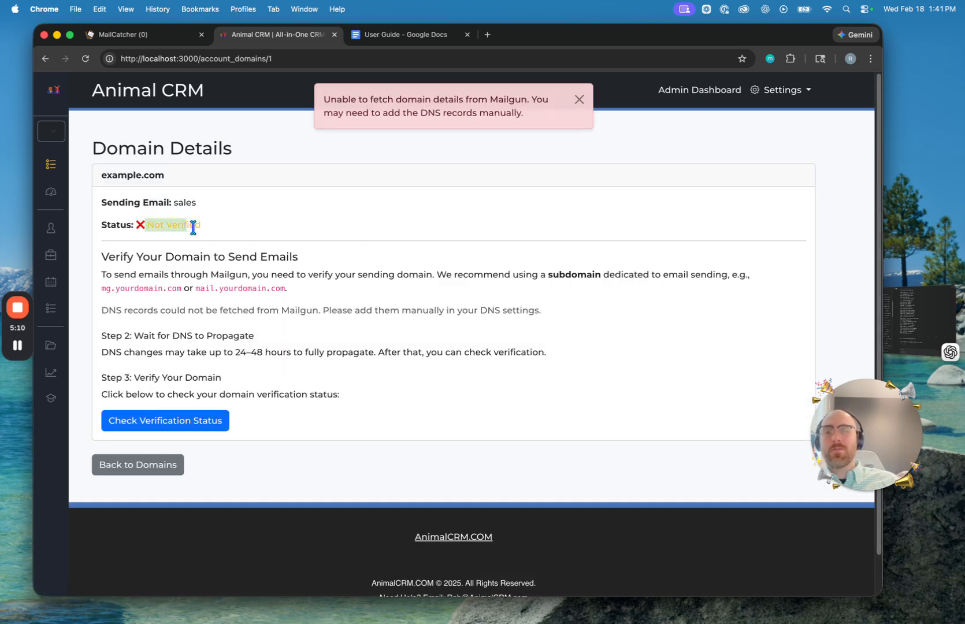
click(144, 466)
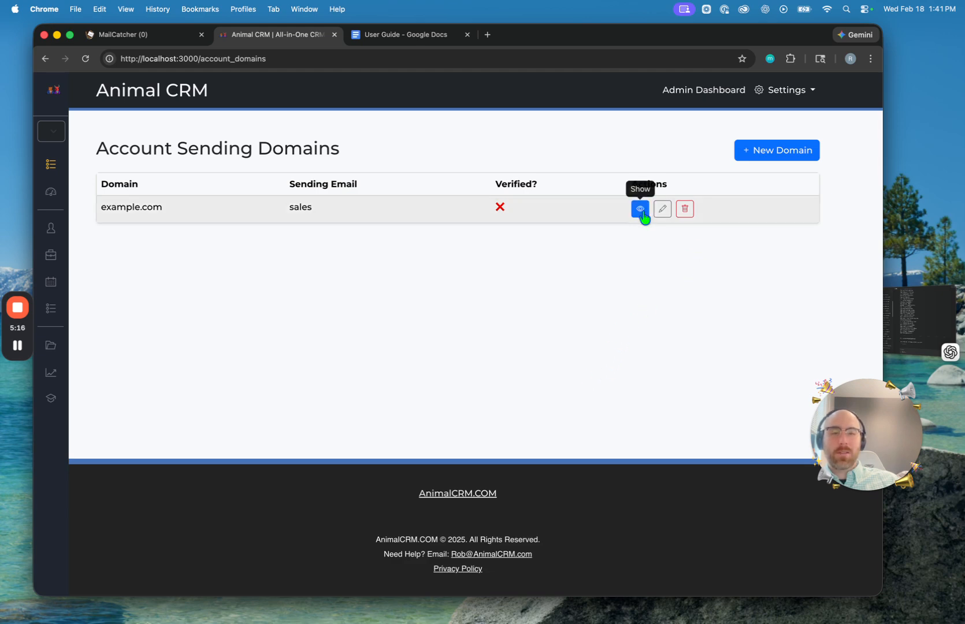
Return to the contacts list, select all contacts and start a bulk email to them.
click(74, 230)
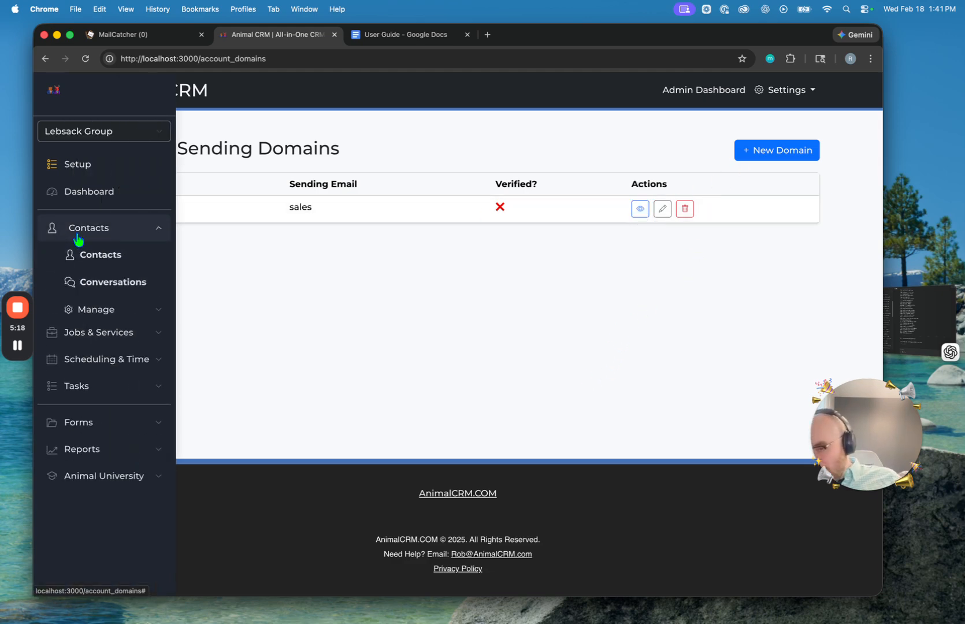
click(80, 252)
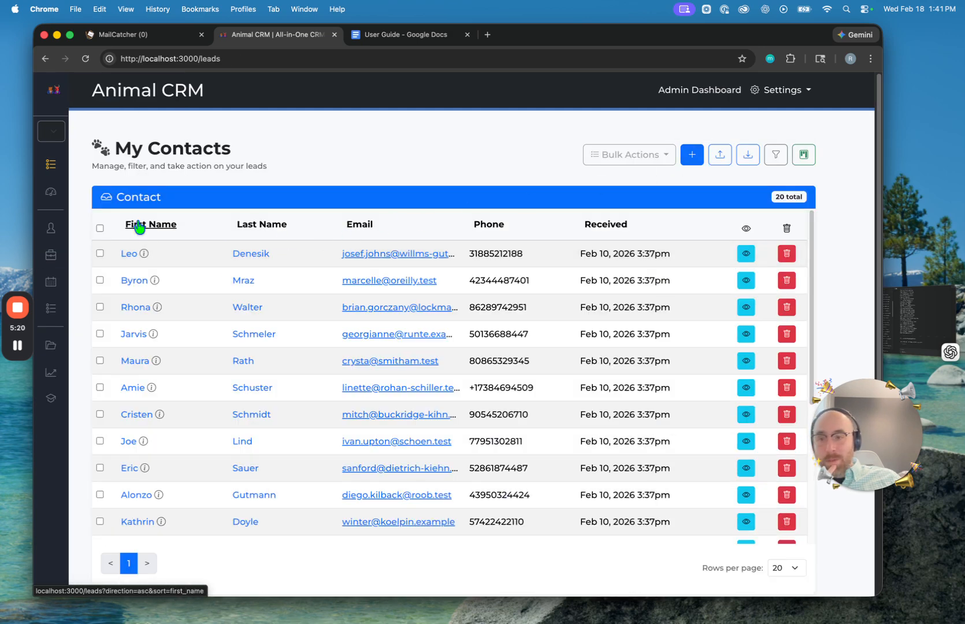
click(101, 228)
click(626, 155)
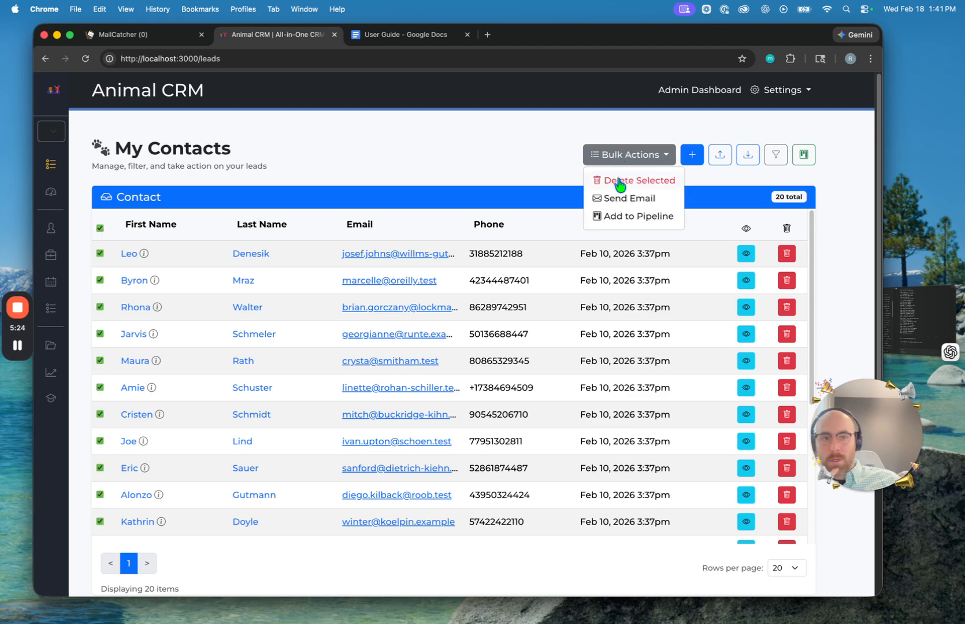
click(625, 199)
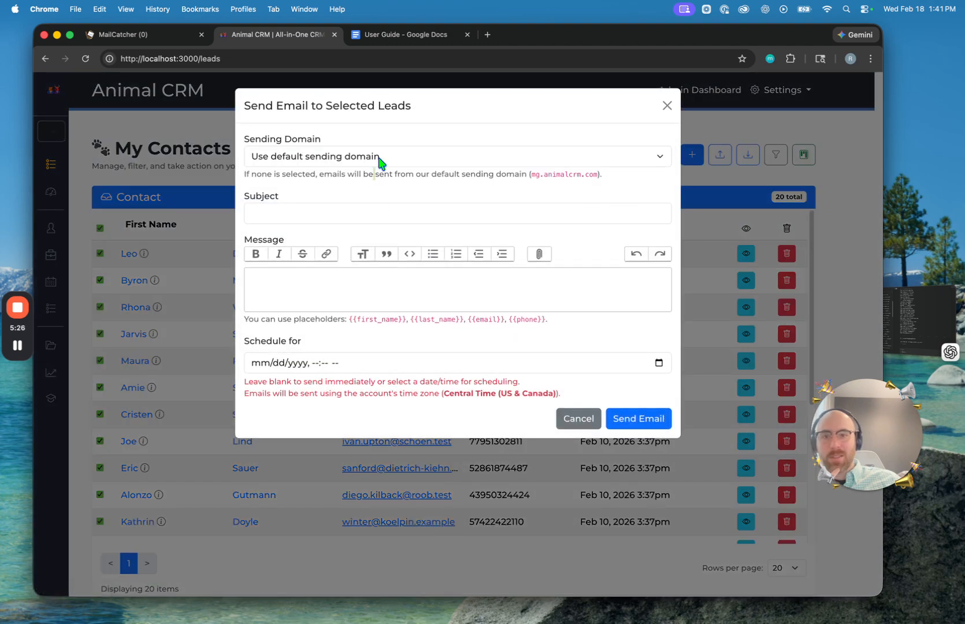
Look over the email's sending domain, subject, message and schedule fields and the available placeholders, keeping the default sending domain.
click(376, 159)
click(384, 153)
click(348, 214)
click(254, 283)
click(295, 362)
click(328, 326)
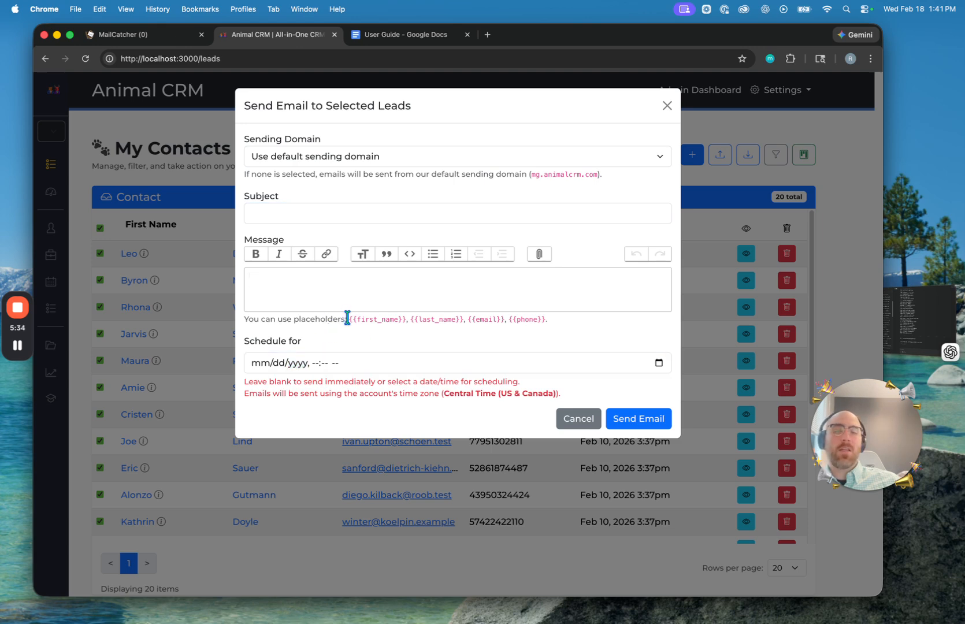
triple_click(349, 319)
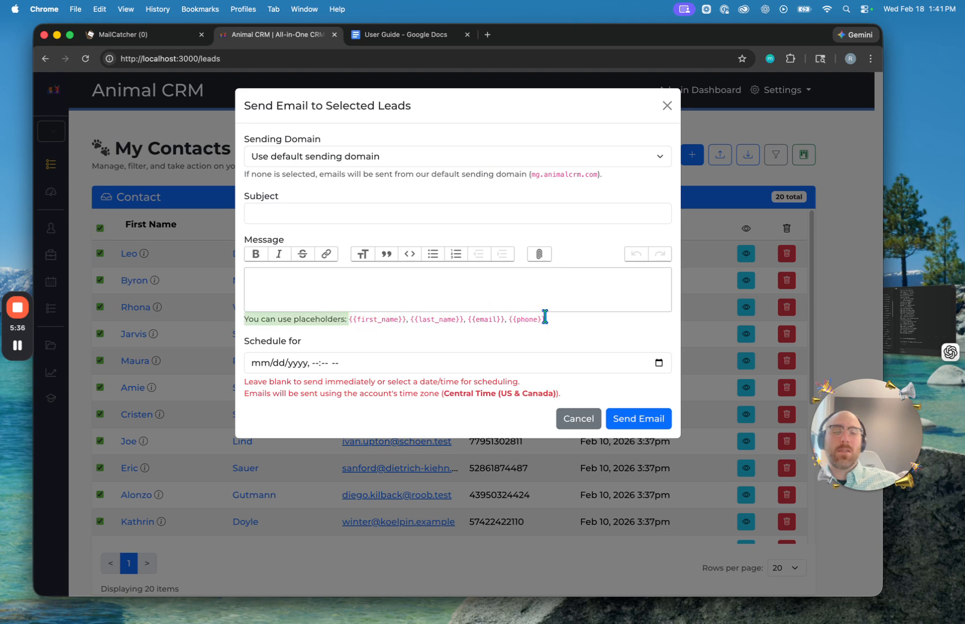
drag(542, 321, 349, 321)
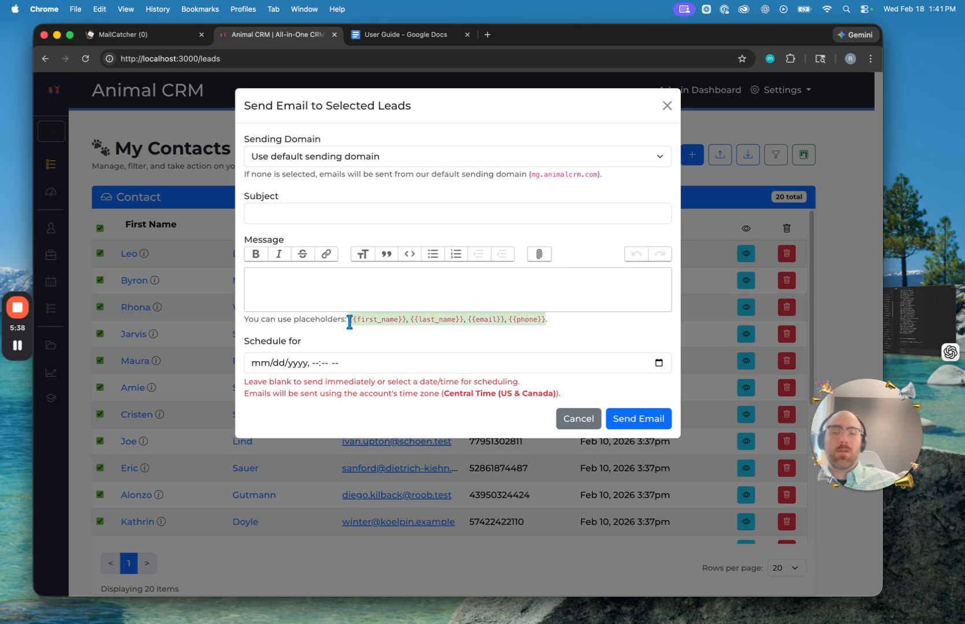
click(338, 283)
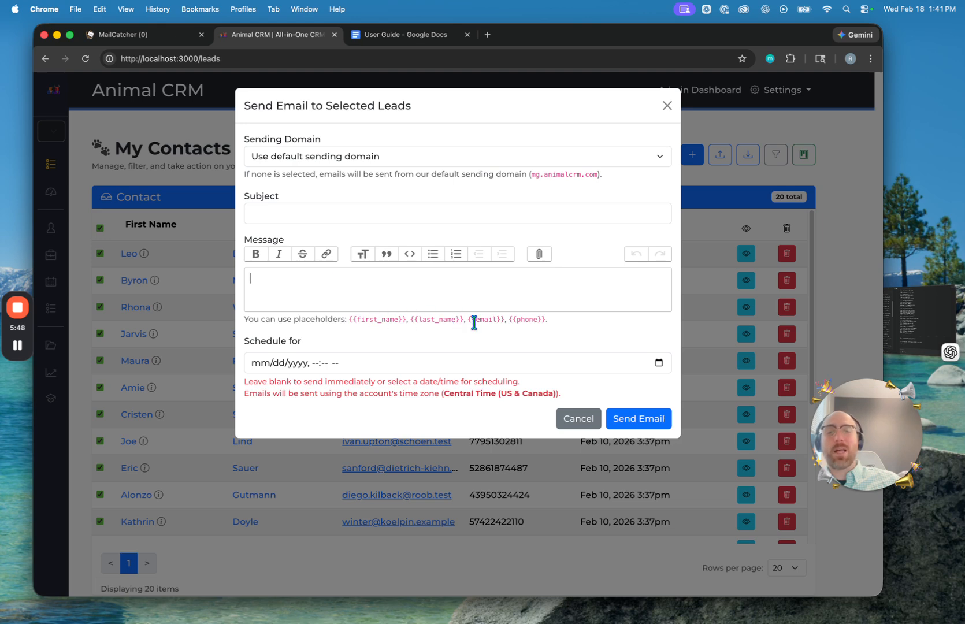
Copy the placeholders {{first_name}}, {{last_name}}, {{email}}, {{phone}} into both the message and the subject, and send the email immediately.
mouse_move(349, 325)
mouse_down()
mouse_move(495, 303)
mouse_move(374, 326)
mouse_move(347, 321)
mouse_up()
key(super+c)
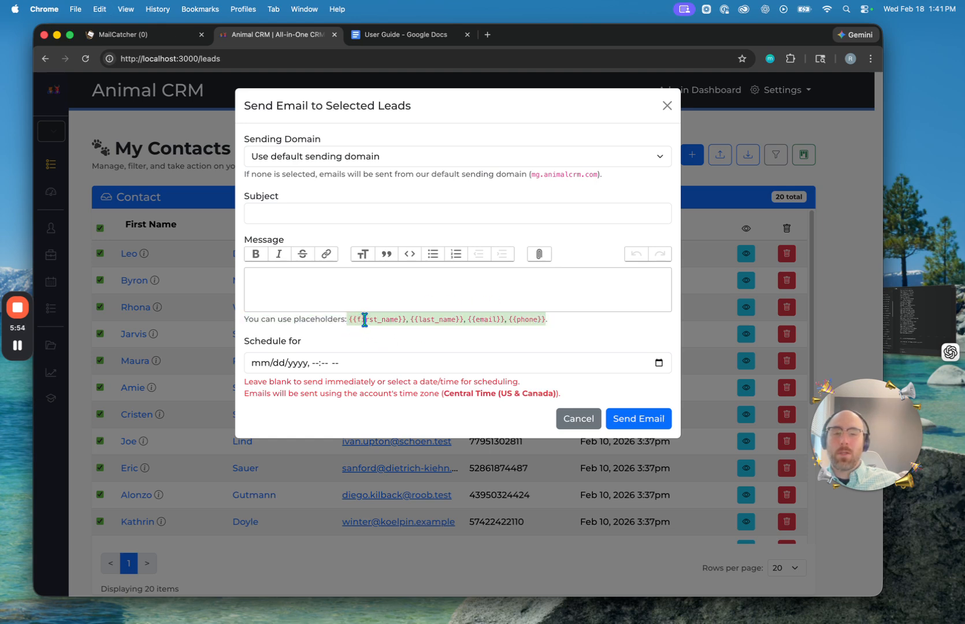
click(360, 284)
key(super+v)
click(363, 213)
key(super+v)
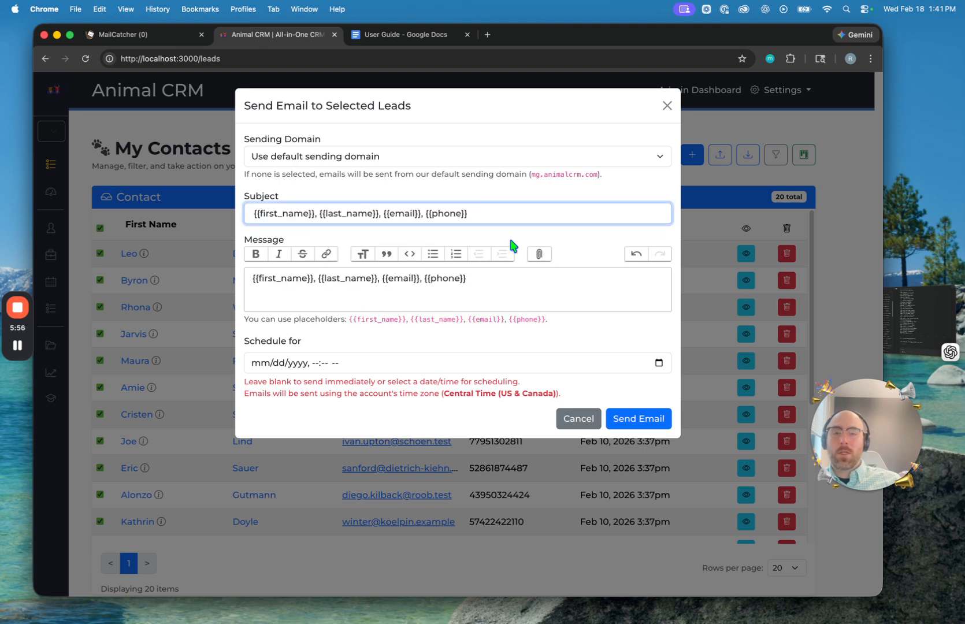
click(623, 419)
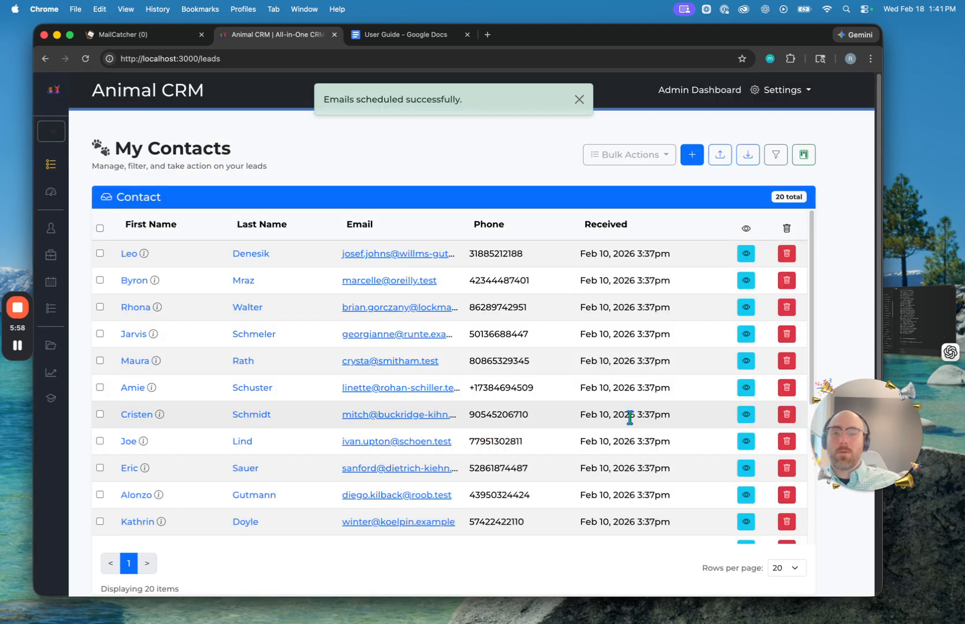
Switch to MailCatcher, enlarge the message list and open one of the received emails to check its filled-in placeholders.
click(173, 37)
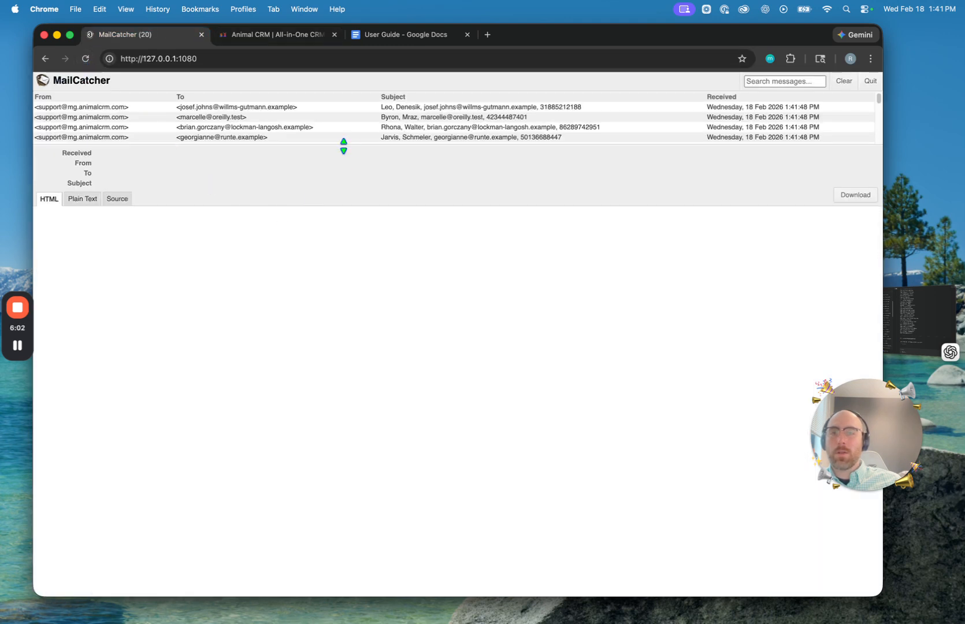
drag(343, 142, 324, 301)
click(312, 148)
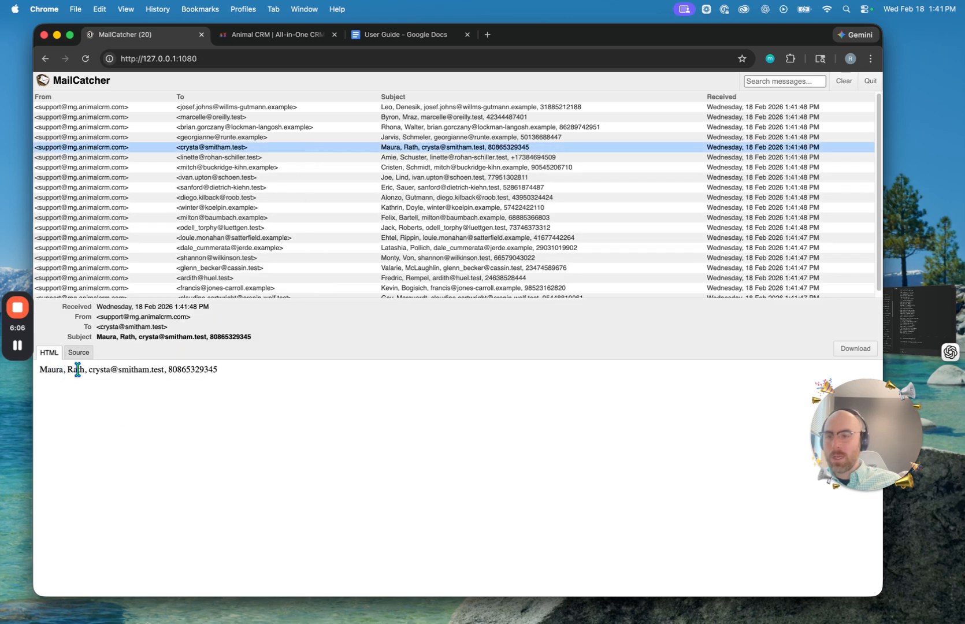
drag(92, 370, 150, 370)
double_click(195, 369)
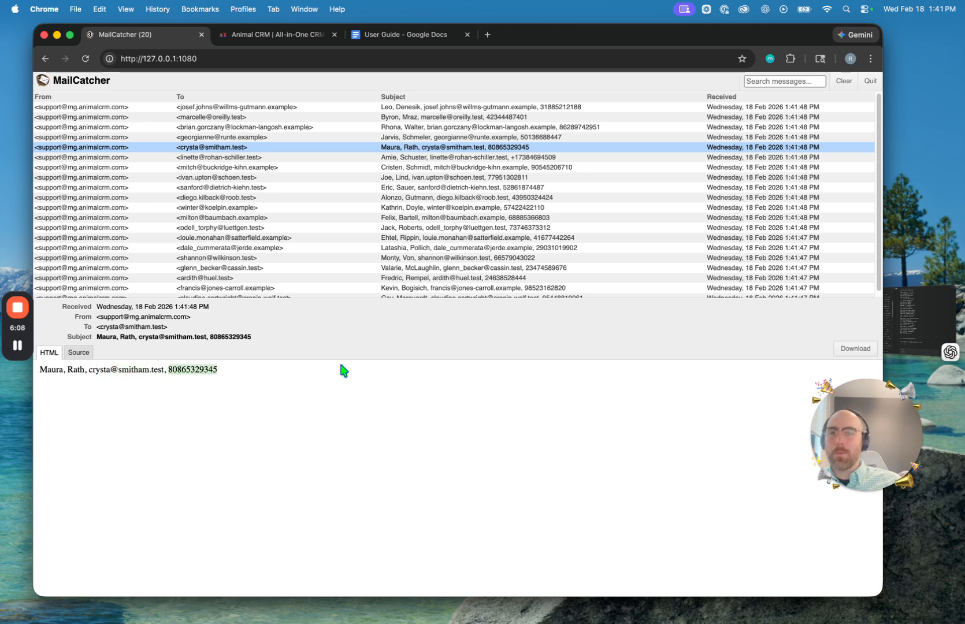
Return to Animal CRM, open the first contact's details and review the lead information, tags, properties, estimates and invoices.
click(276, 35)
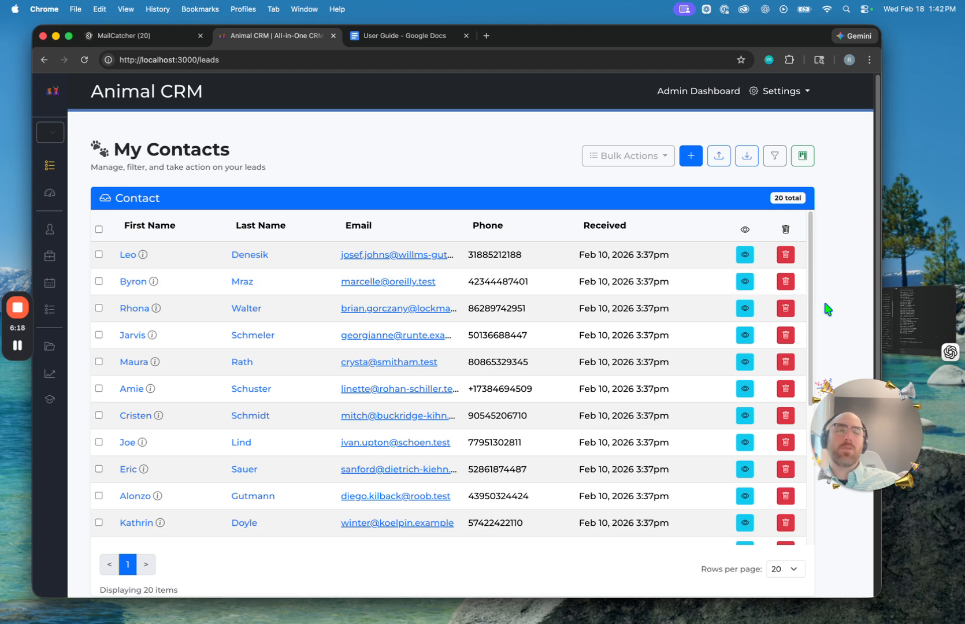
click(745, 254)
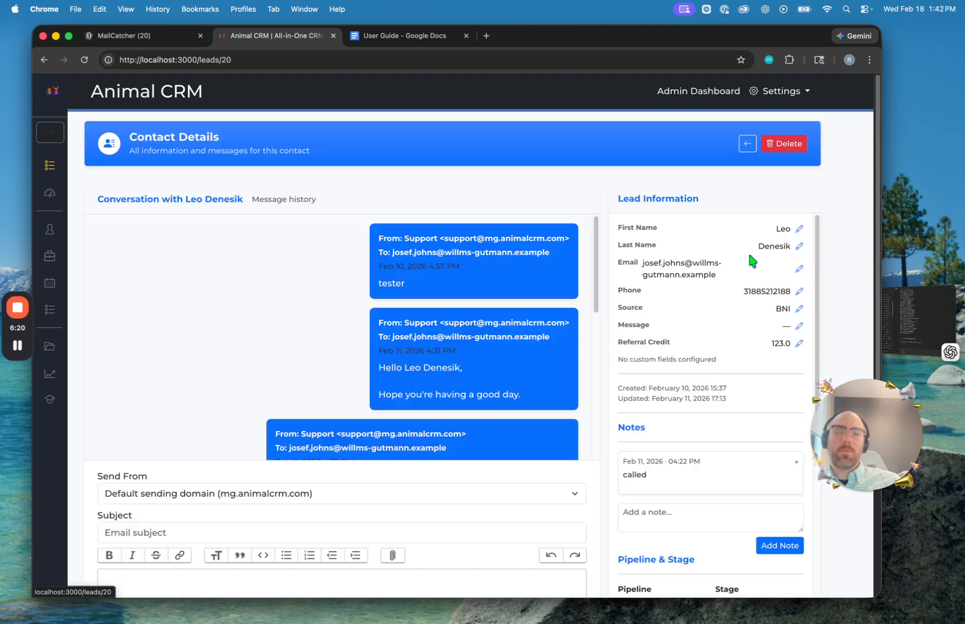
scroll(724, 327, down, 6)
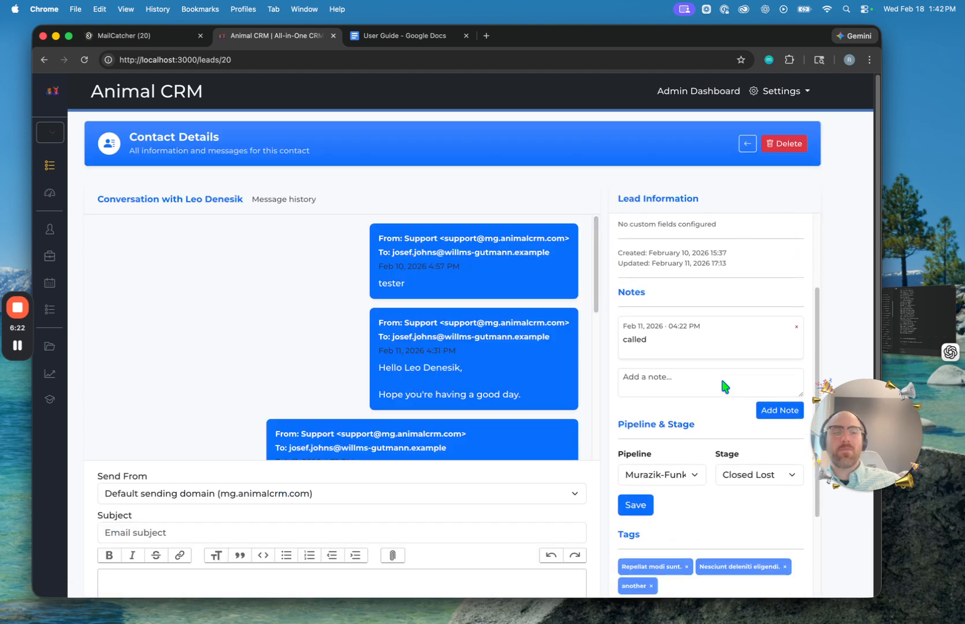
scroll(676, 382, down, 1)
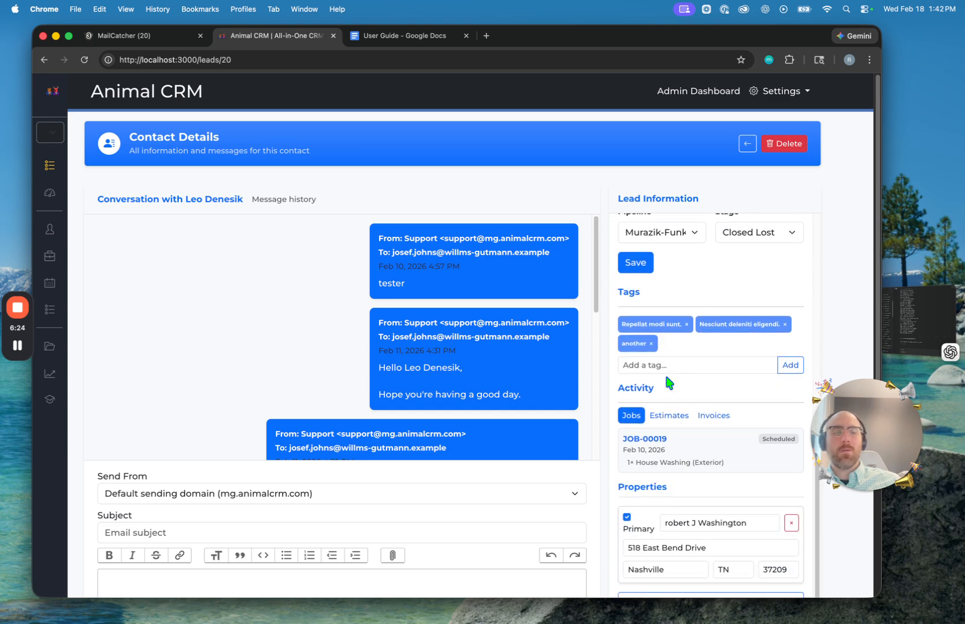
scroll(704, 439, down, 5)
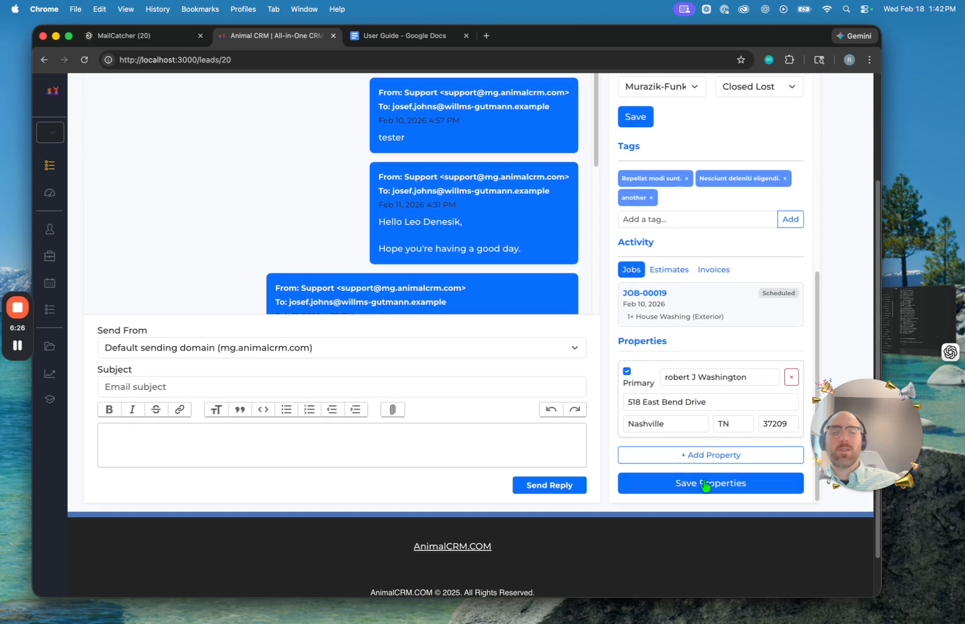
click(660, 347)
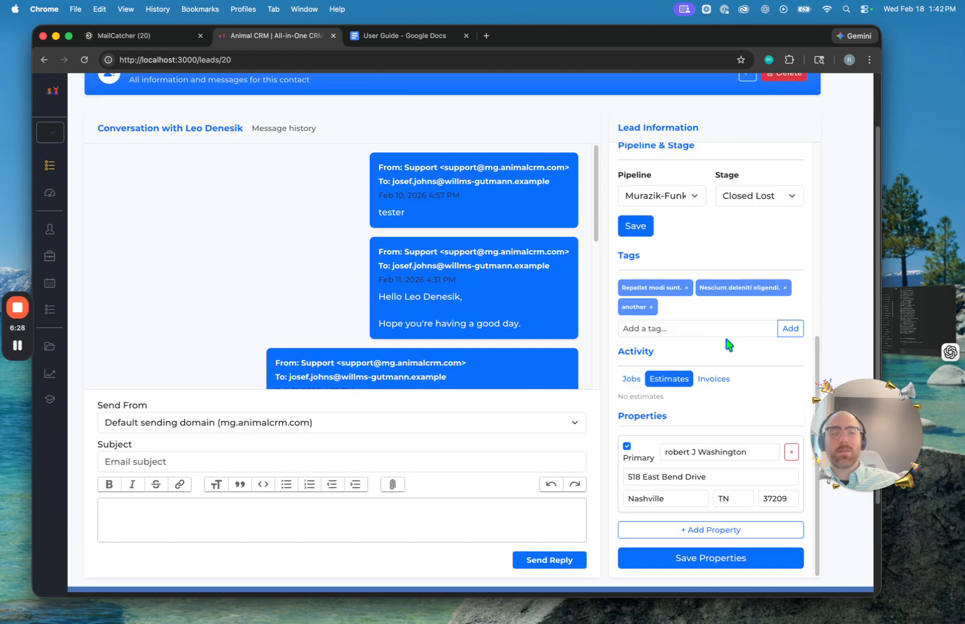
click(704, 385)
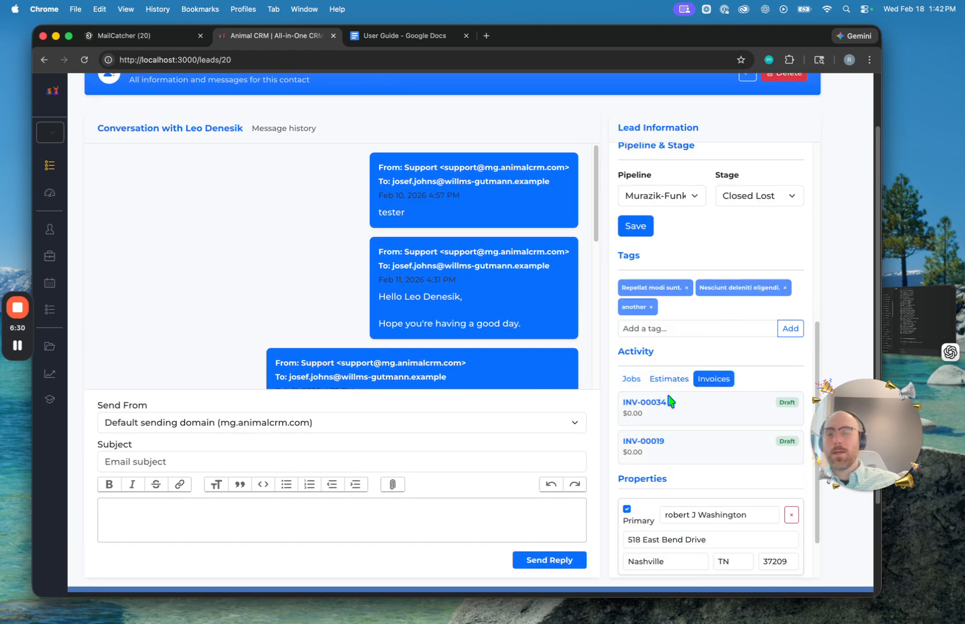
Examine the contact's message history down to the bulk email just sent, and return to the lead information.
click(219, 537)
scroll(411, 270, down, 10)
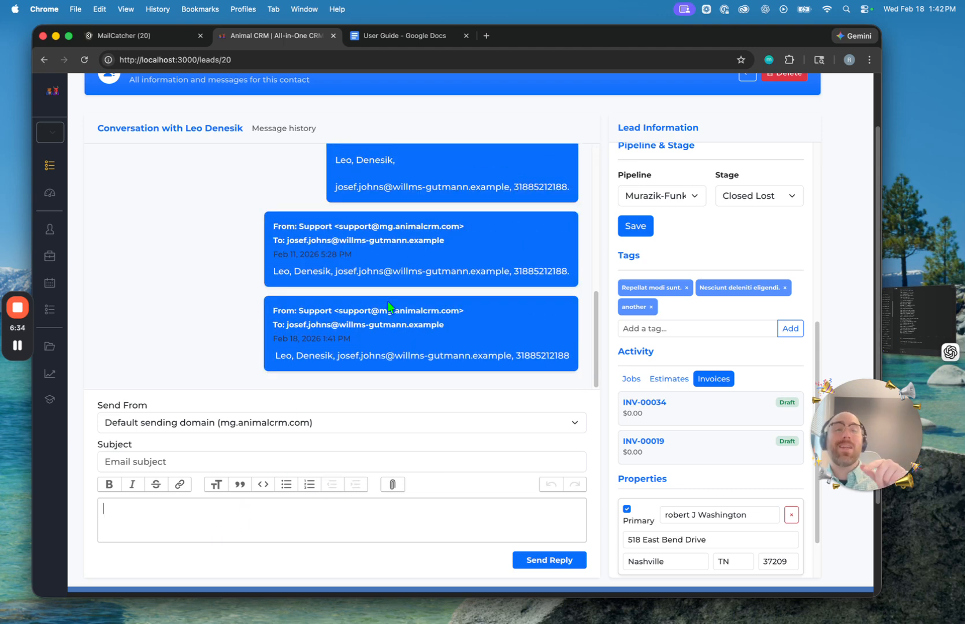
scroll(387, 306, up, 5)
scroll(721, 258, up, 10)
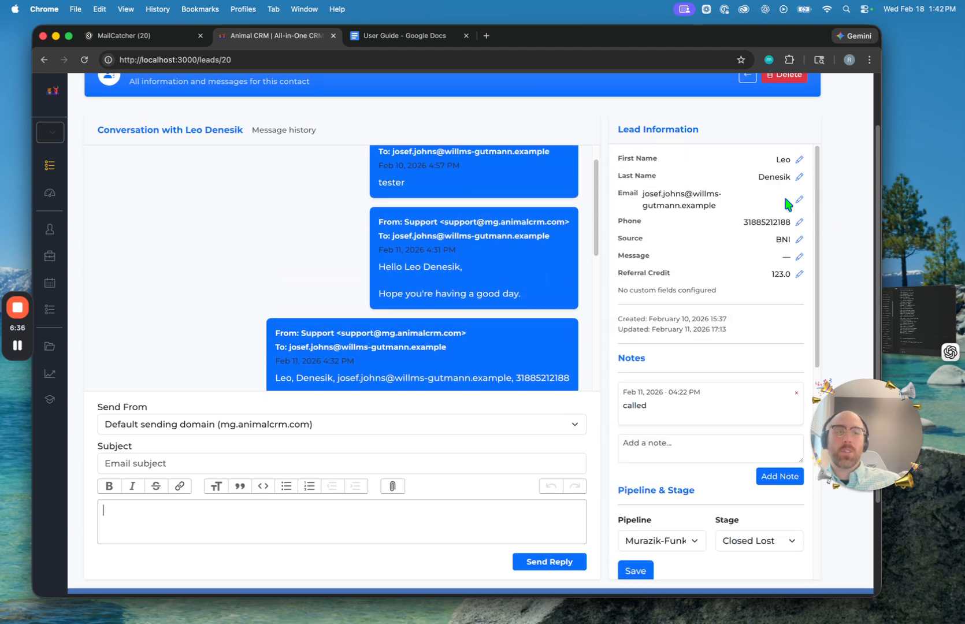
Return to the contacts list, examine the new contact form down to its notes section, and go back without creating a lead.
click(746, 140)
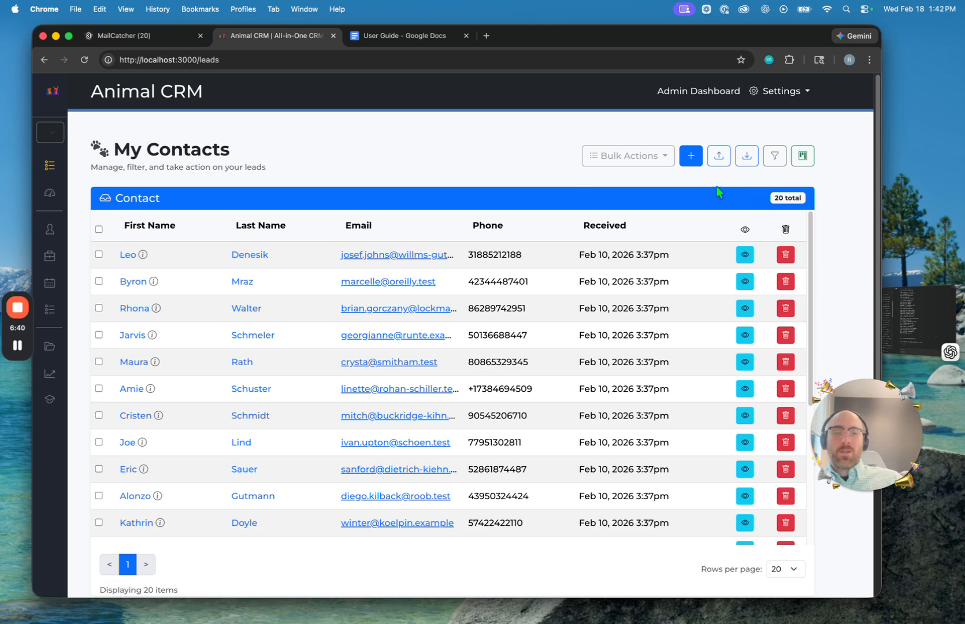
click(690, 156)
scroll(381, 370, down, 1)
scroll(380, 375, down, 3)
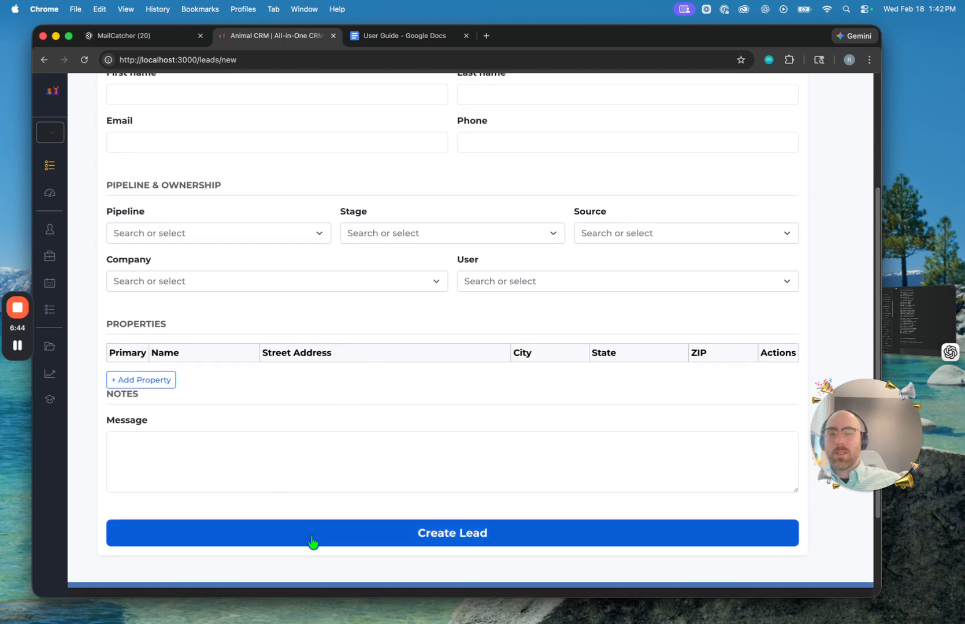
scroll(335, 248, up, 5)
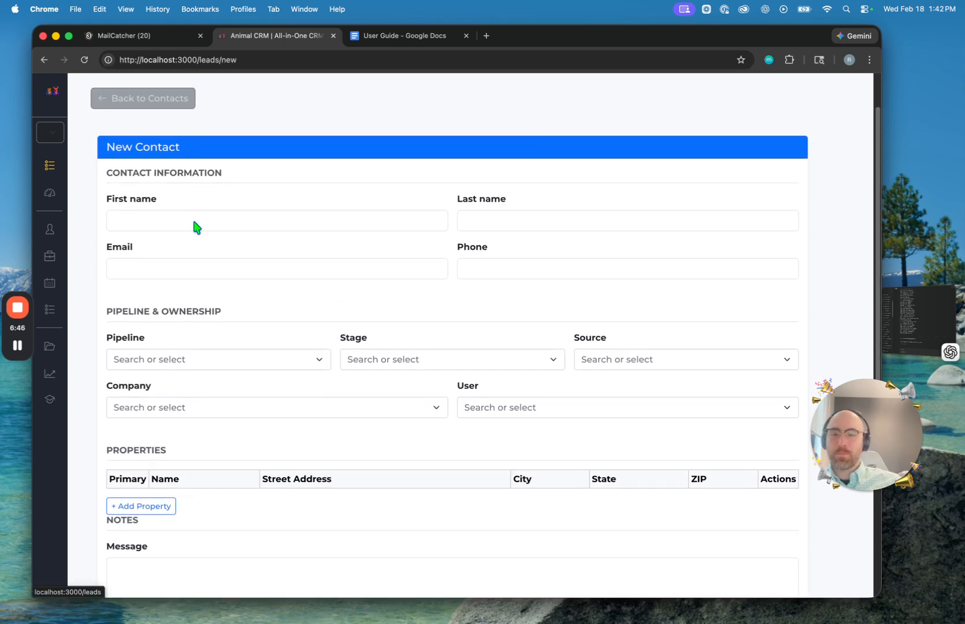
click(163, 102)
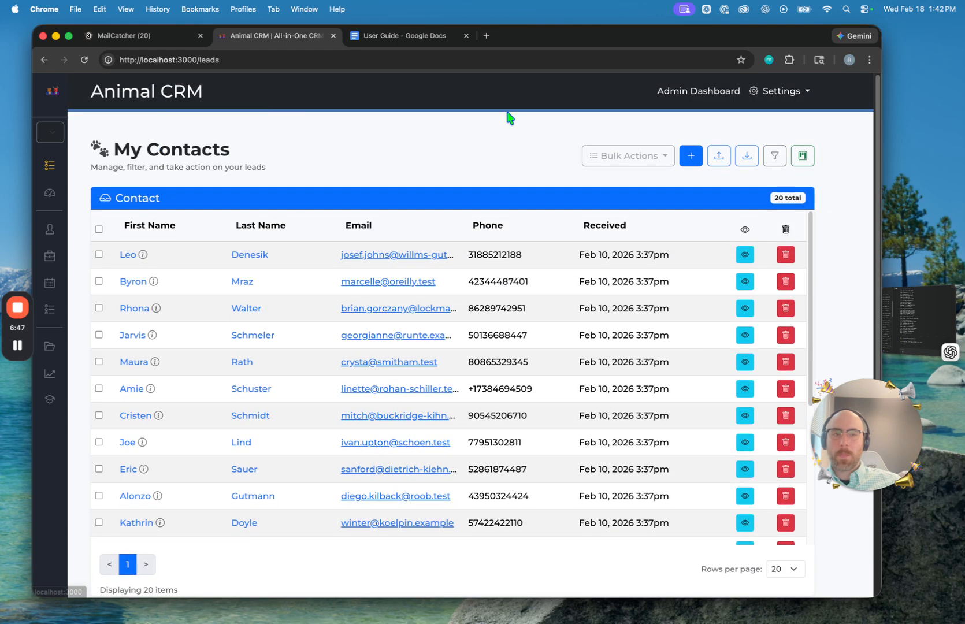
Start a lead import and upload "customers-2025-12-30 (2) (1).csv" from Downloads for column mapping.
click(724, 160)
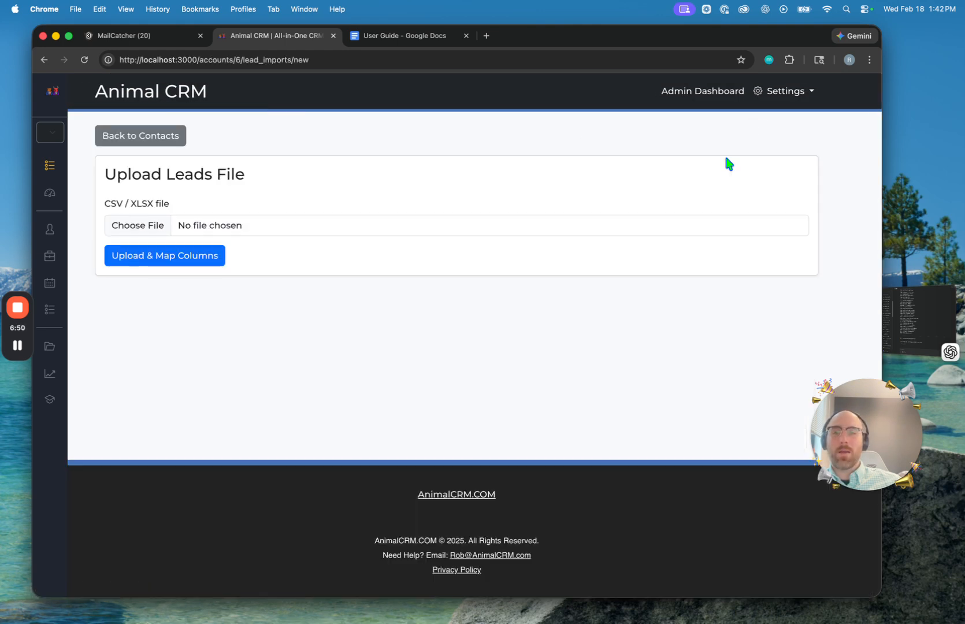
click(118, 228)
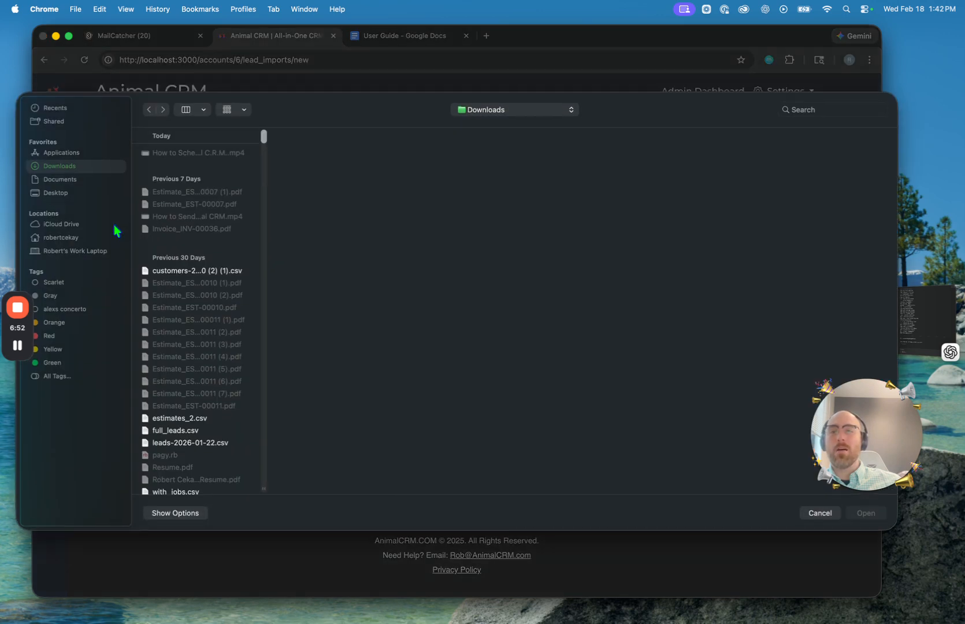
click(183, 270)
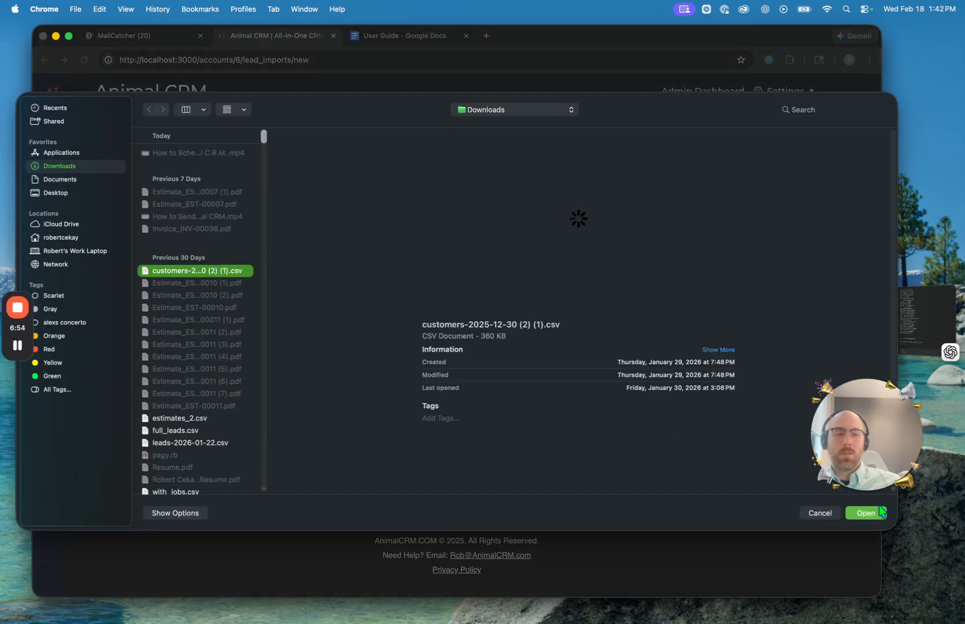
click(875, 512)
click(202, 261)
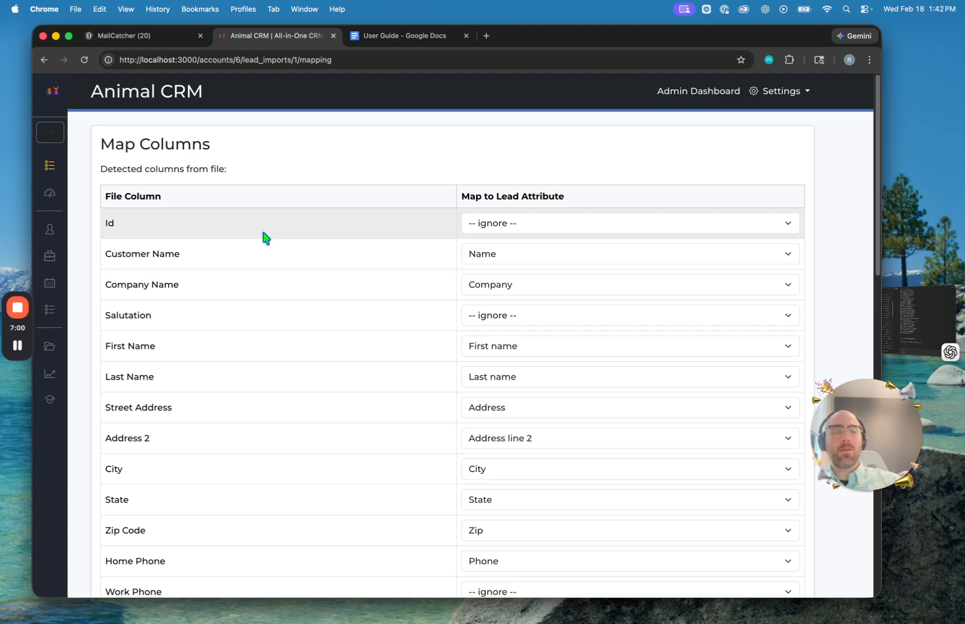
Review how the file's columns map to lead attributes, cancel the import, and return to the contacts list.
scroll(580, 391, down, 3)
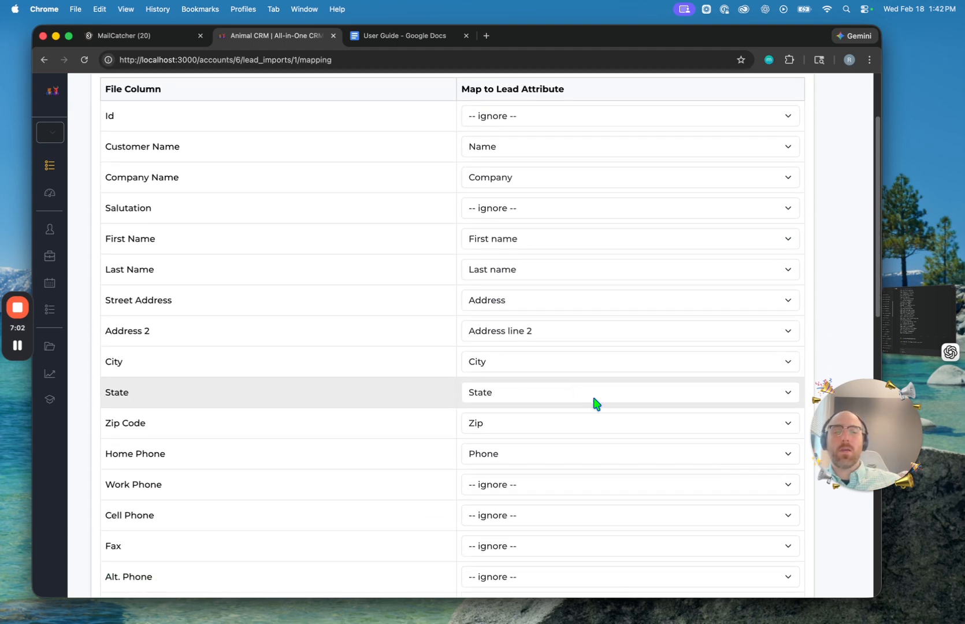
scroll(601, 358, up, 4)
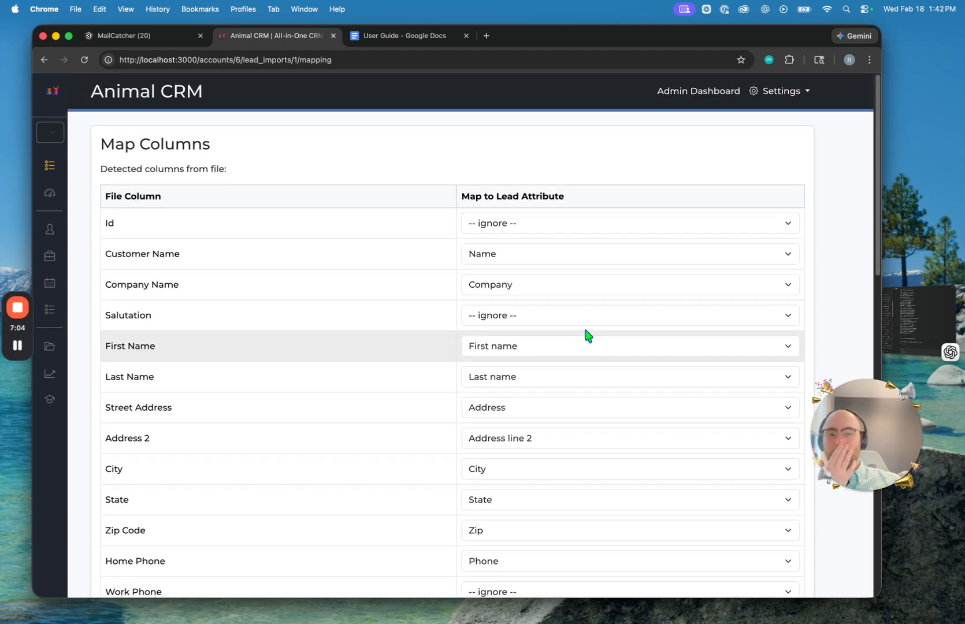
scroll(646, 372, down, 1)
scroll(645, 372, down, 20)
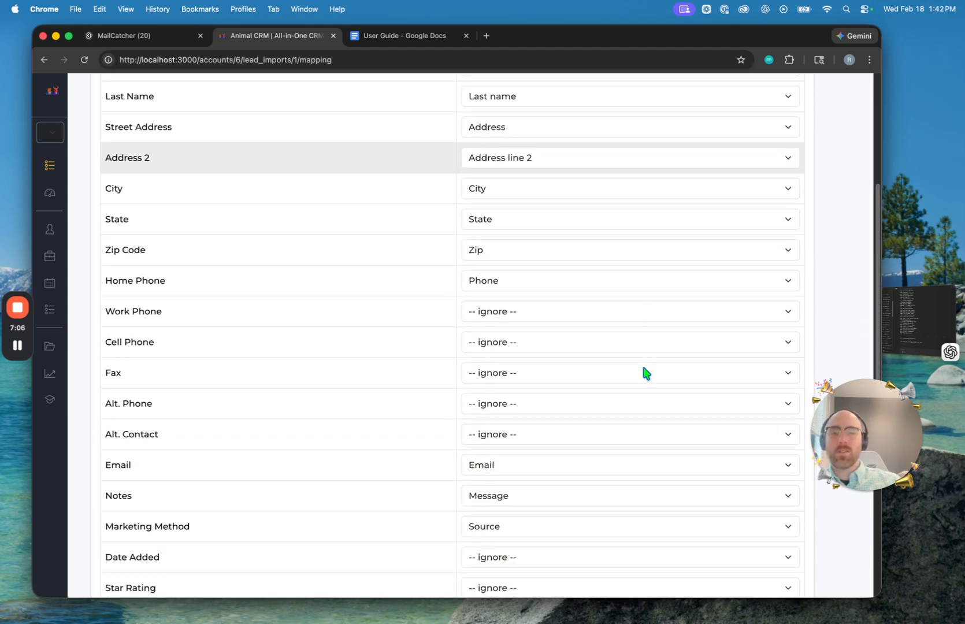
click(193, 420)
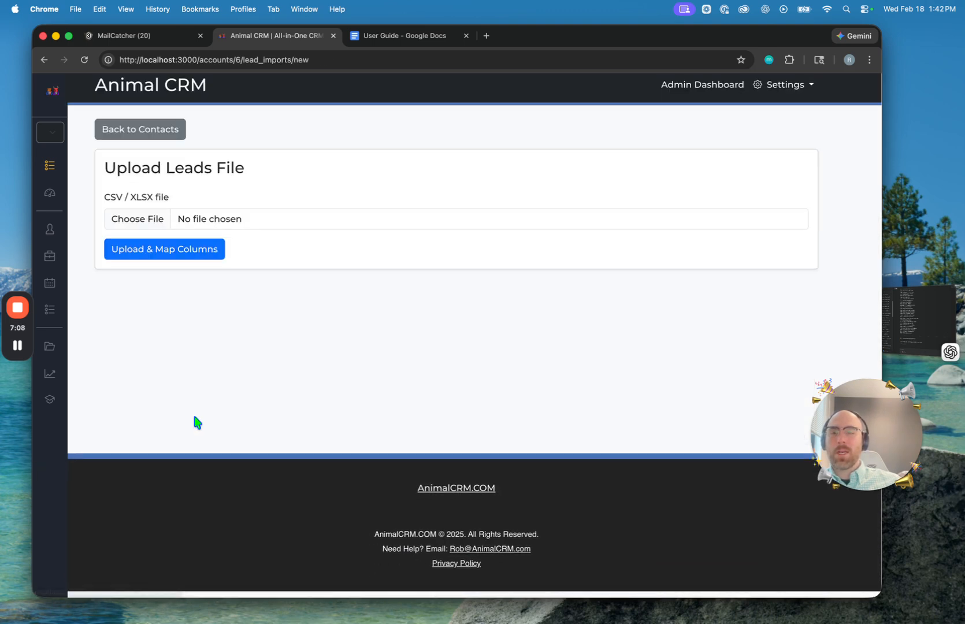
click(180, 131)
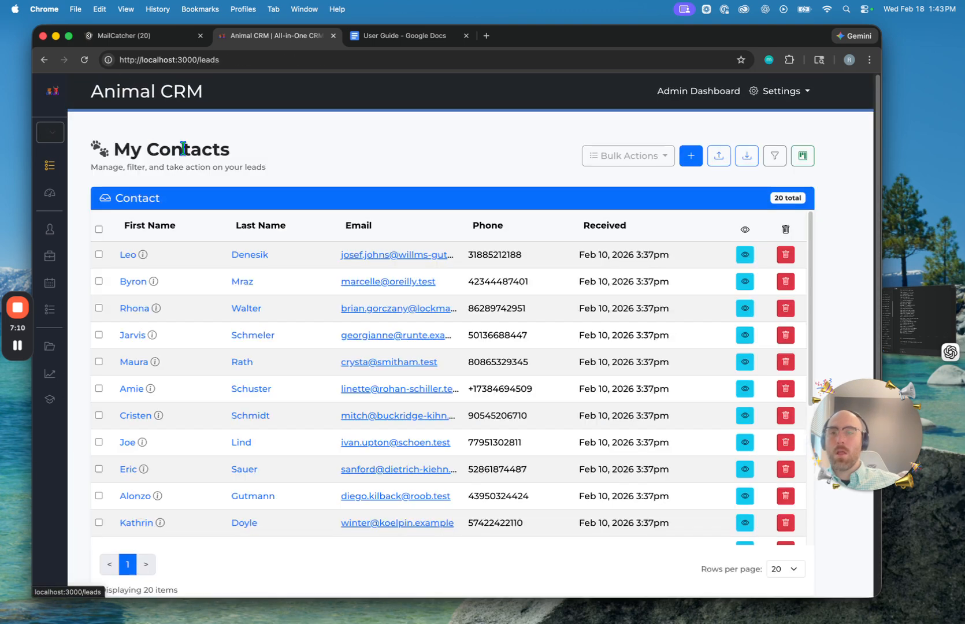
Open the Contact Board, examine its pipeline stages and contact cards across all columns, and return to the list view.
click(801, 167)
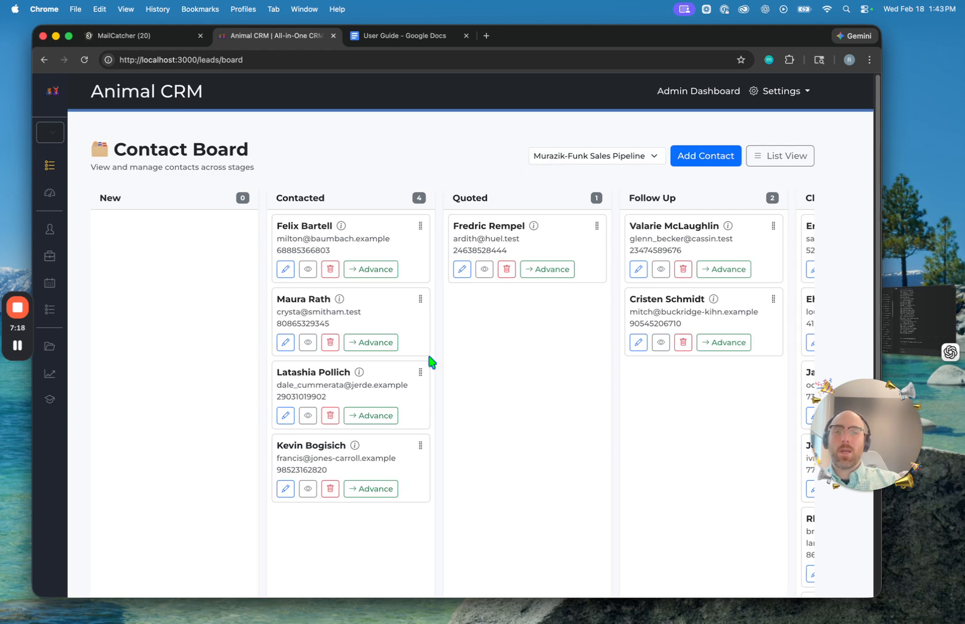
scroll(431, 362, right, 5)
scroll(431, 362, right, 2)
scroll(431, 362, left, 10)
scroll(431, 362, down, 3)
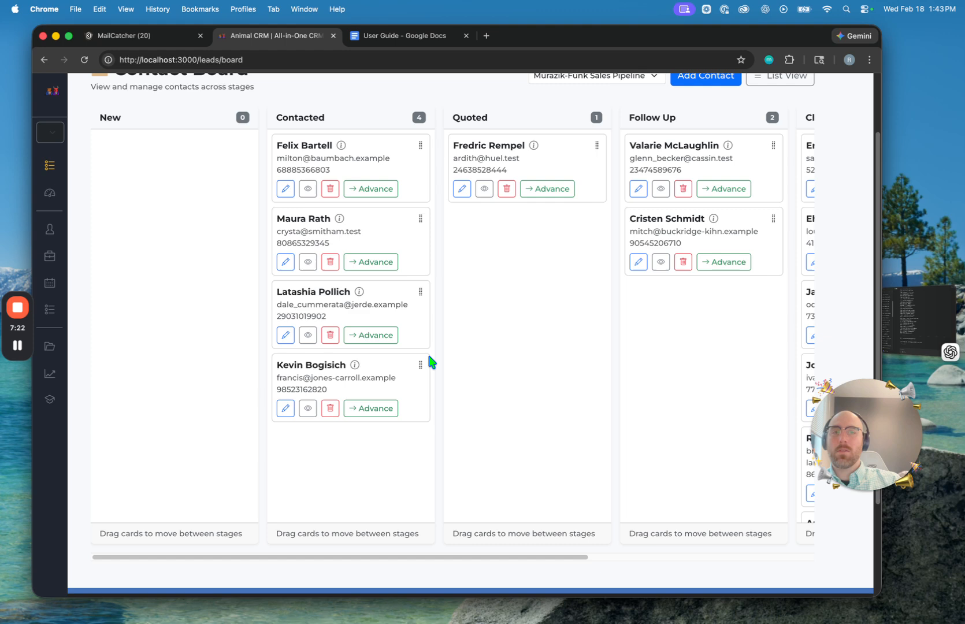
scroll(431, 362, up, 3)
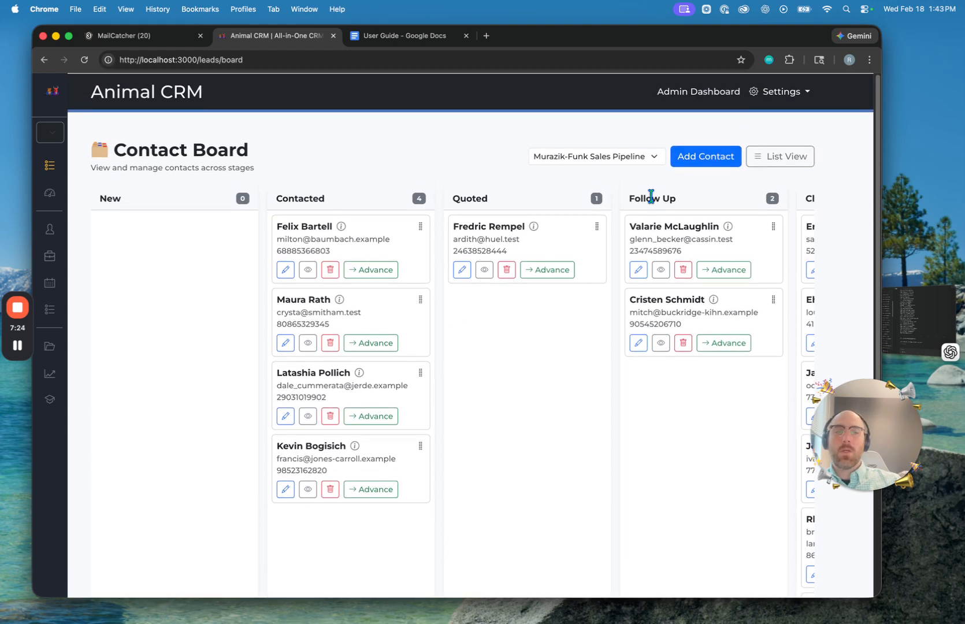
click(787, 152)
Open Conversations, select the first contact's thread, and review its latest messages, reply editor and contact info.
mouse_move(71, 226)
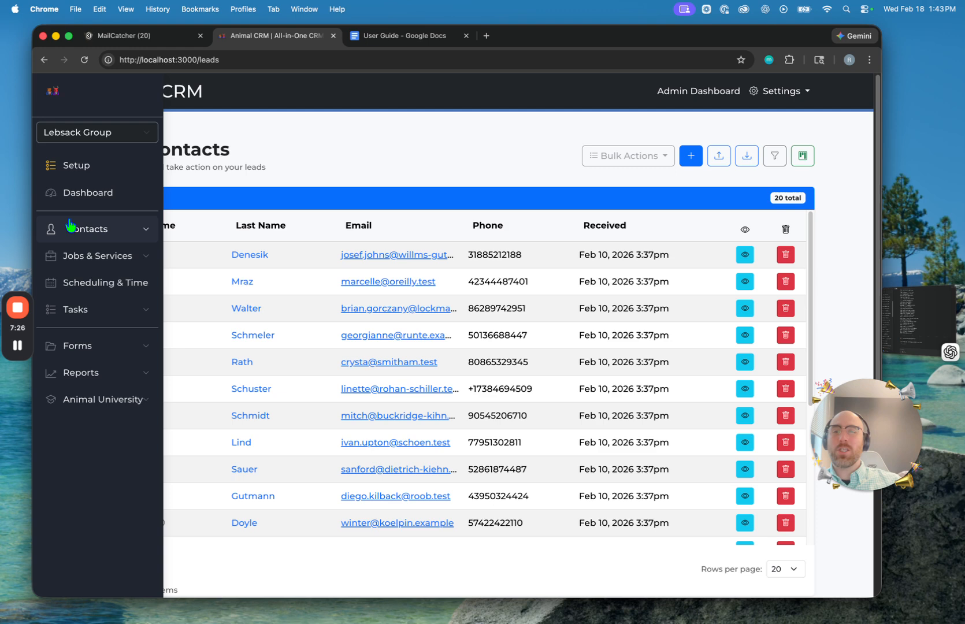
click(114, 231)
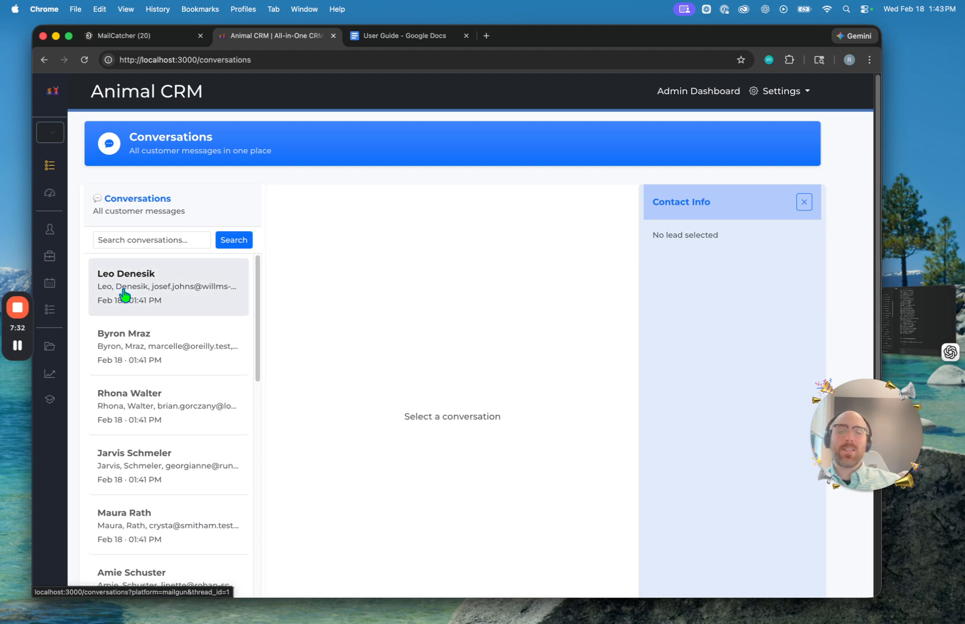
click(125, 295)
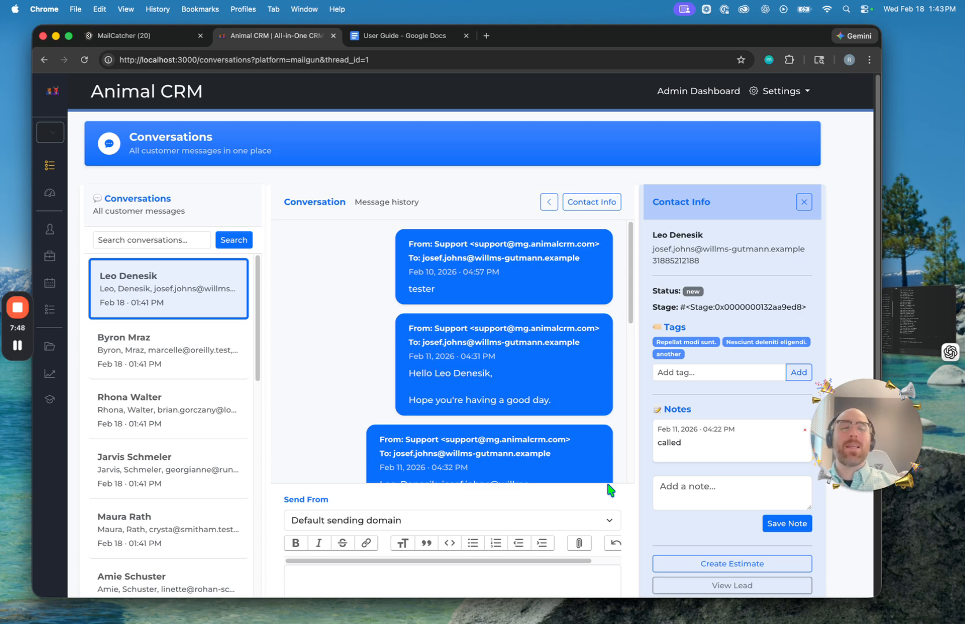
scroll(496, 393, down, 10)
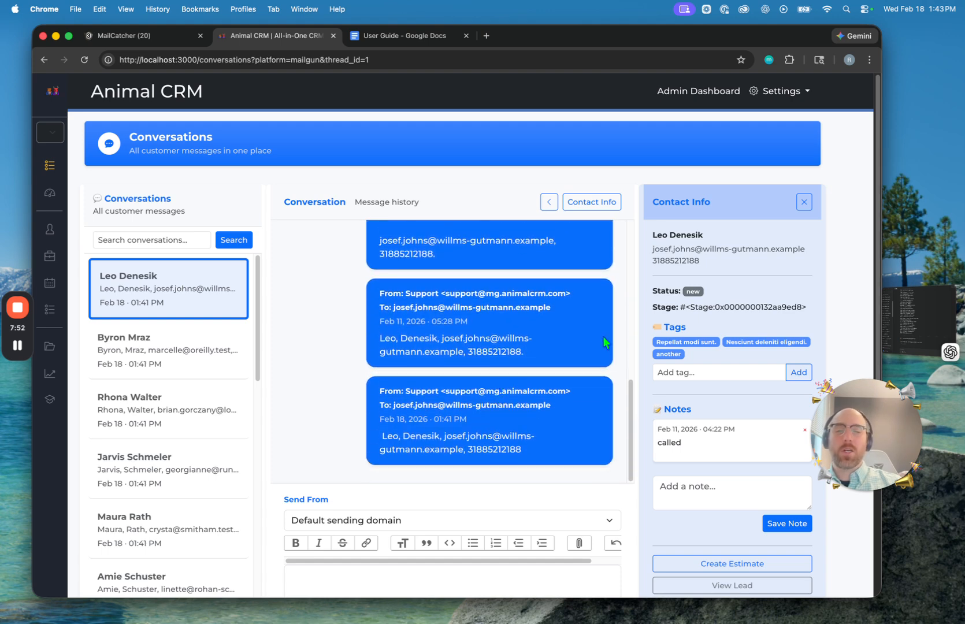
scroll(664, 399, down, 2)
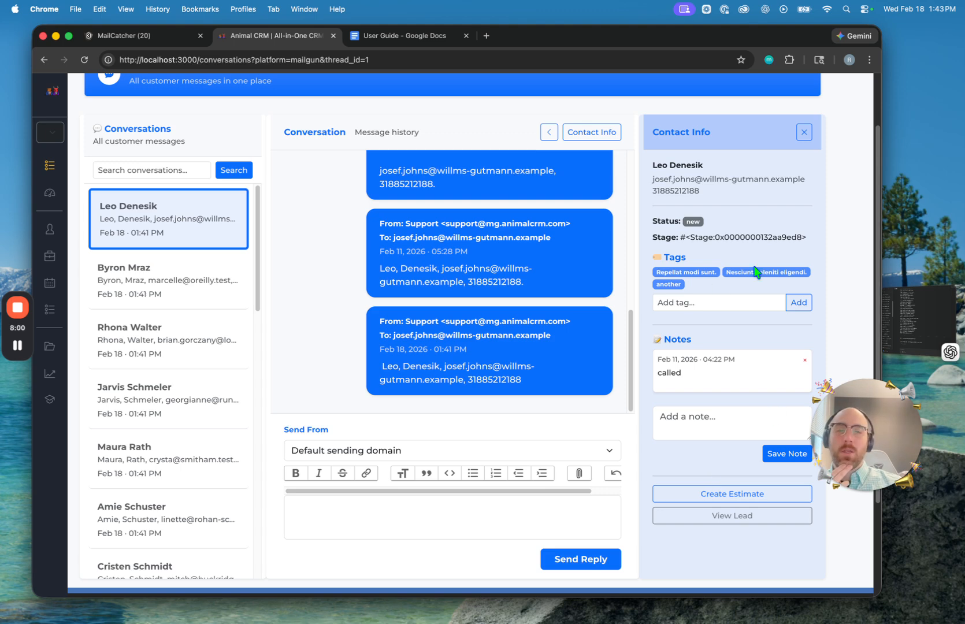
Browse the list of customer conversations and check the field for searching them.
scroll(179, 278, down, 8)
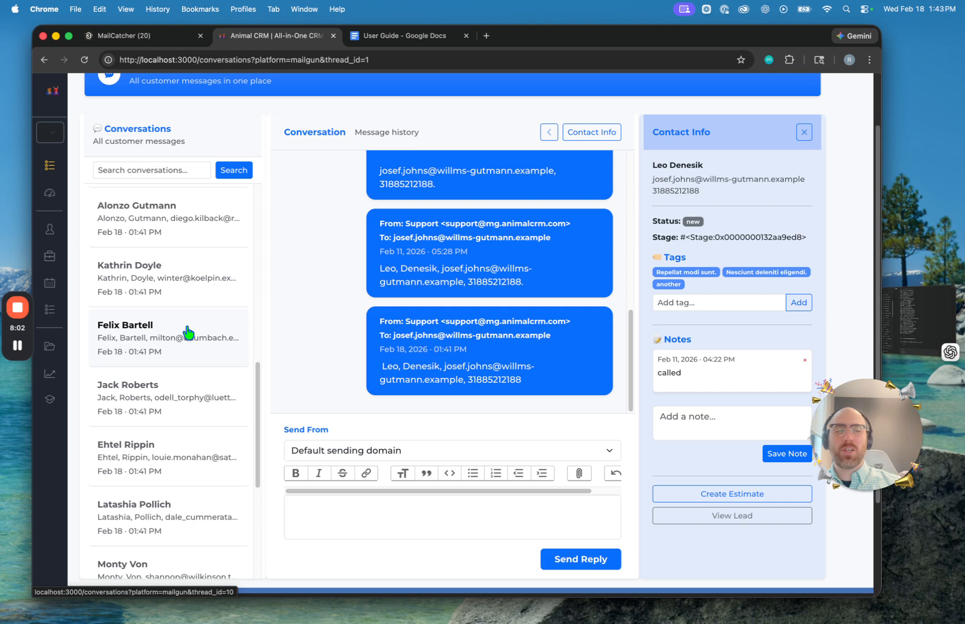
click(185, 332)
click(185, 279)
click(163, 238)
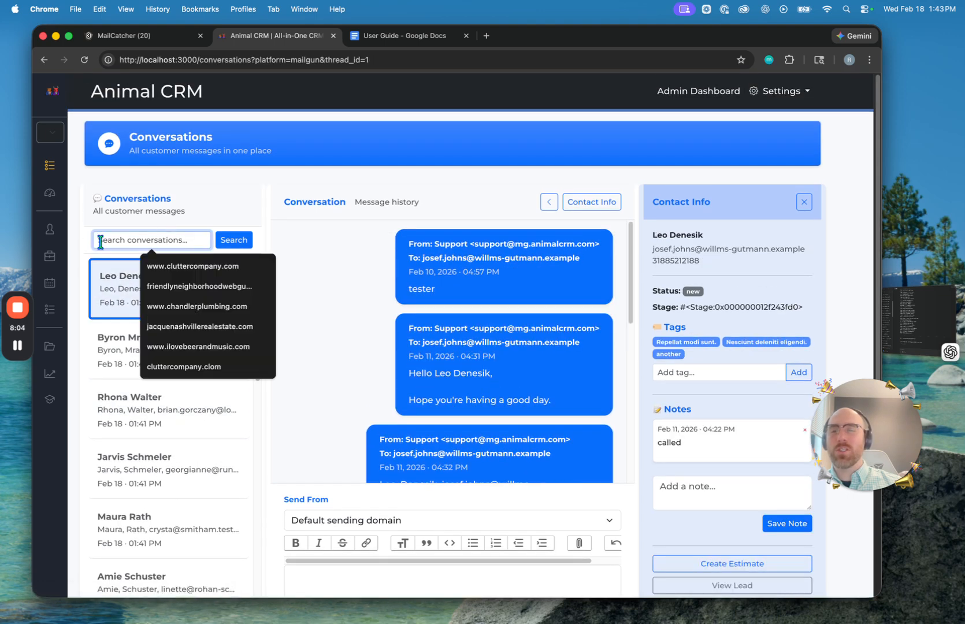
Go back to the contacts list, open the first contact's details, and review the tags, activity and properties.
click(84, 257)
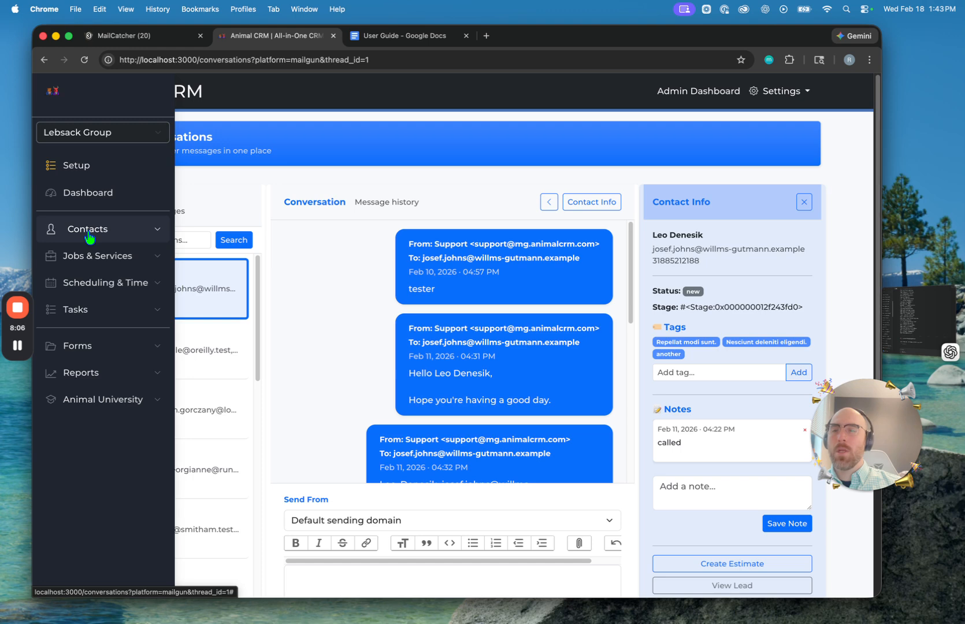
click(89, 237)
click(88, 256)
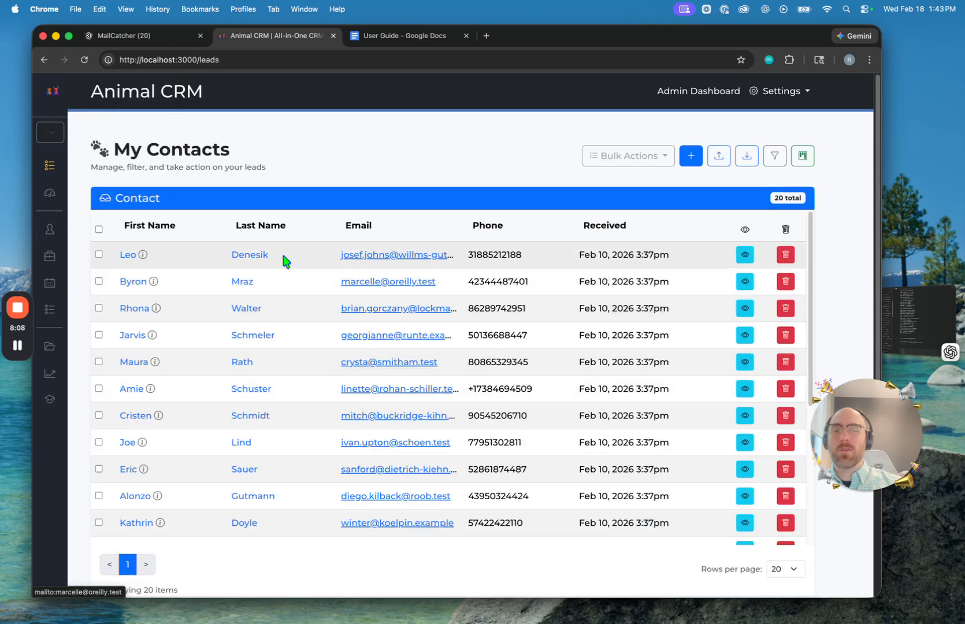
click(119, 257)
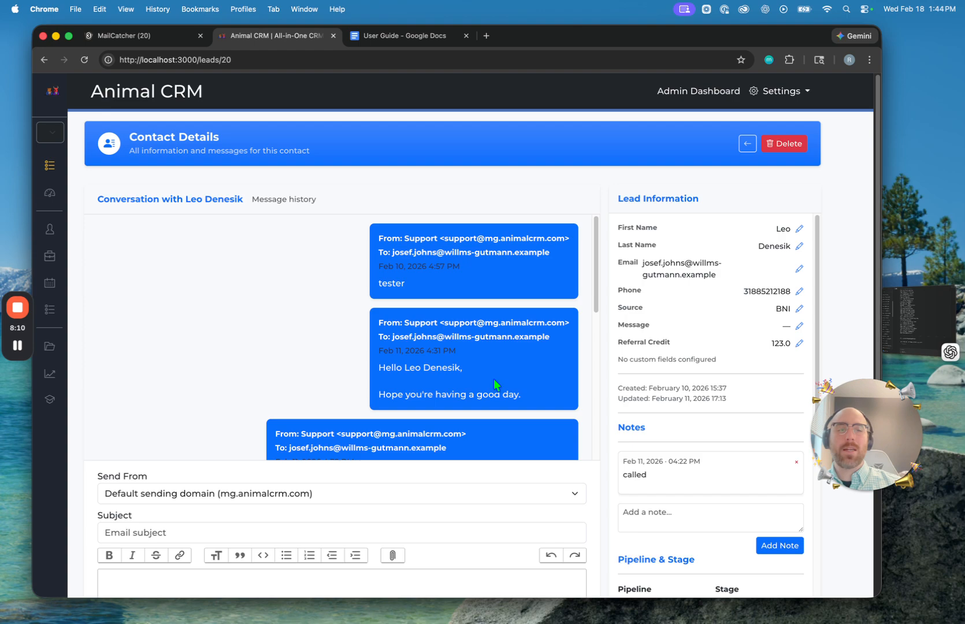
scroll(706, 427, down, 2)
scroll(705, 431, down, 10)
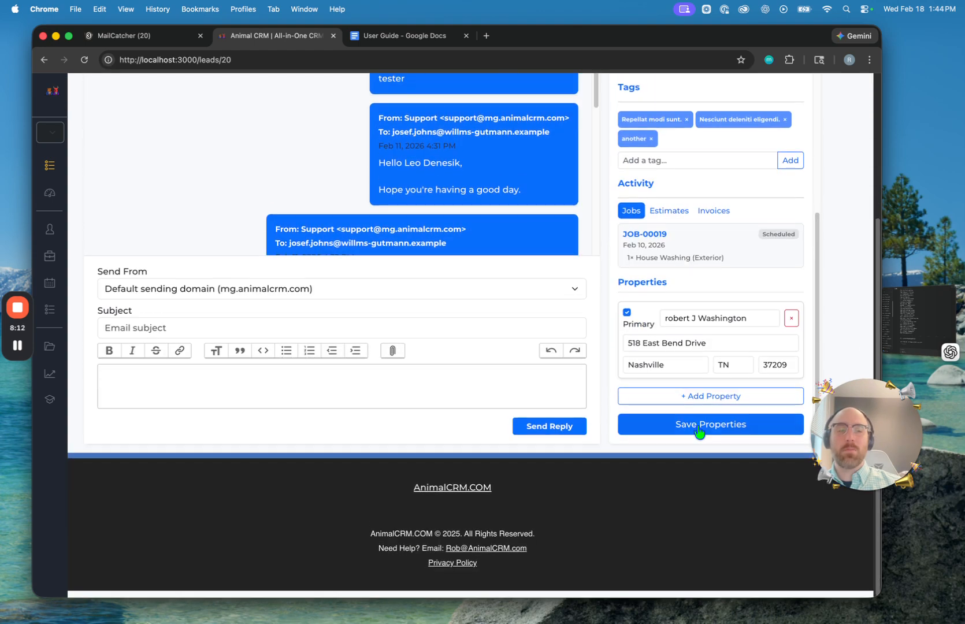
scroll(697, 431, up, 15)
Go through the dashboard to the contact pipelines page, view the new pipeline form, and cancel it.
mouse_move(75, 260)
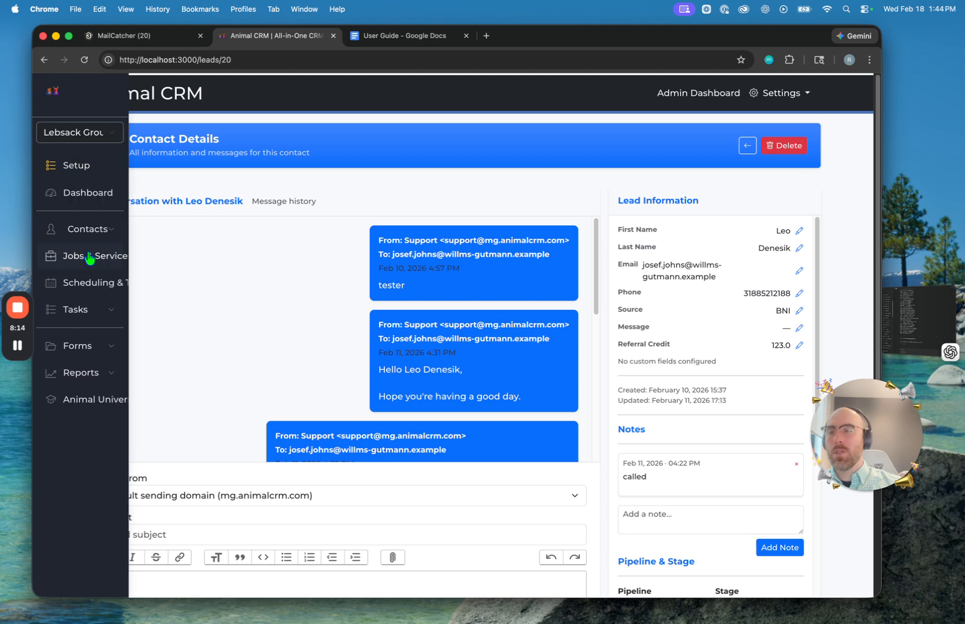
click(101, 200)
click(88, 236)
click(119, 315)
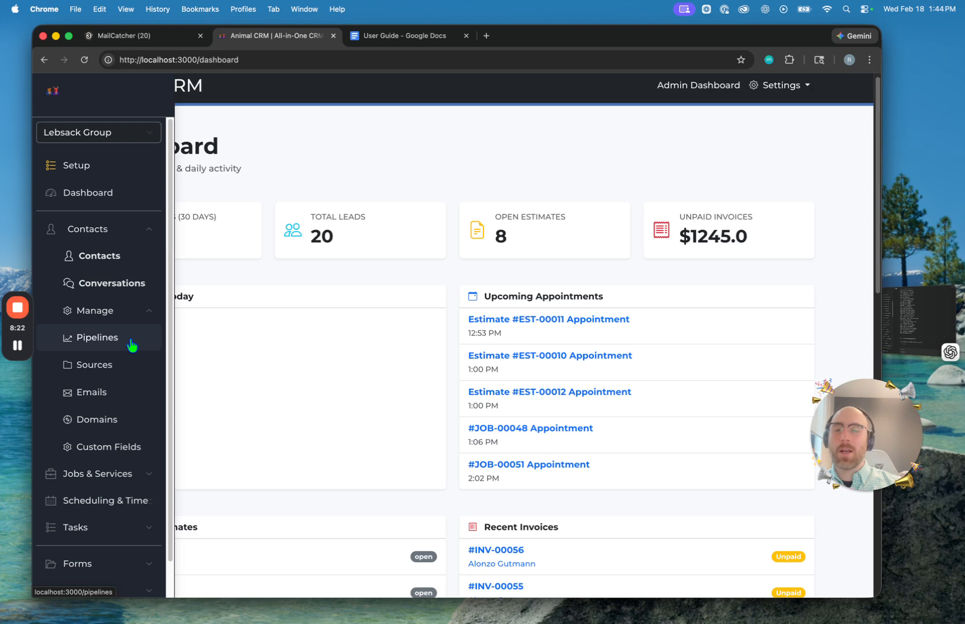
click(130, 342)
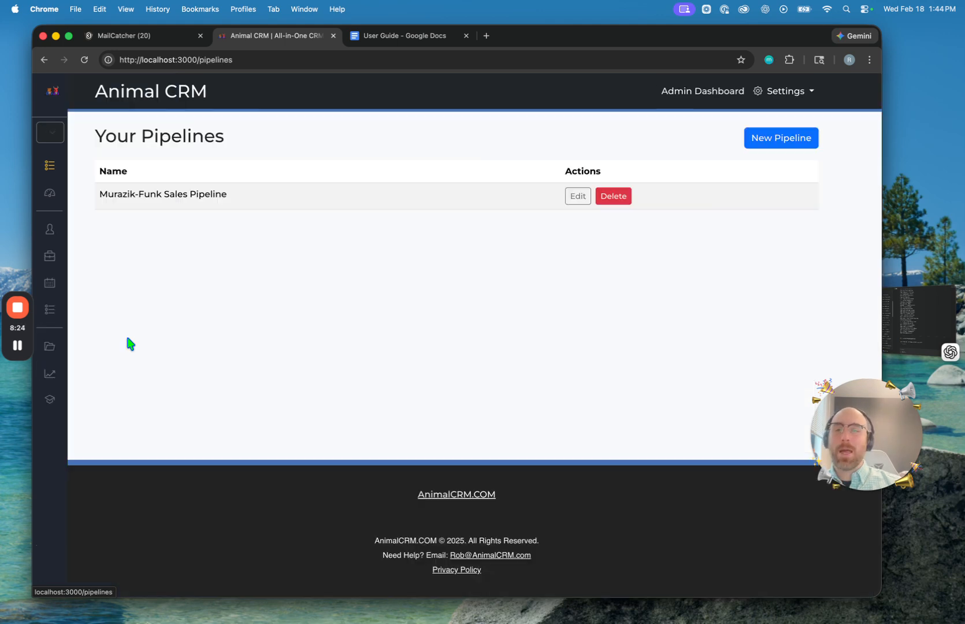
click(774, 139)
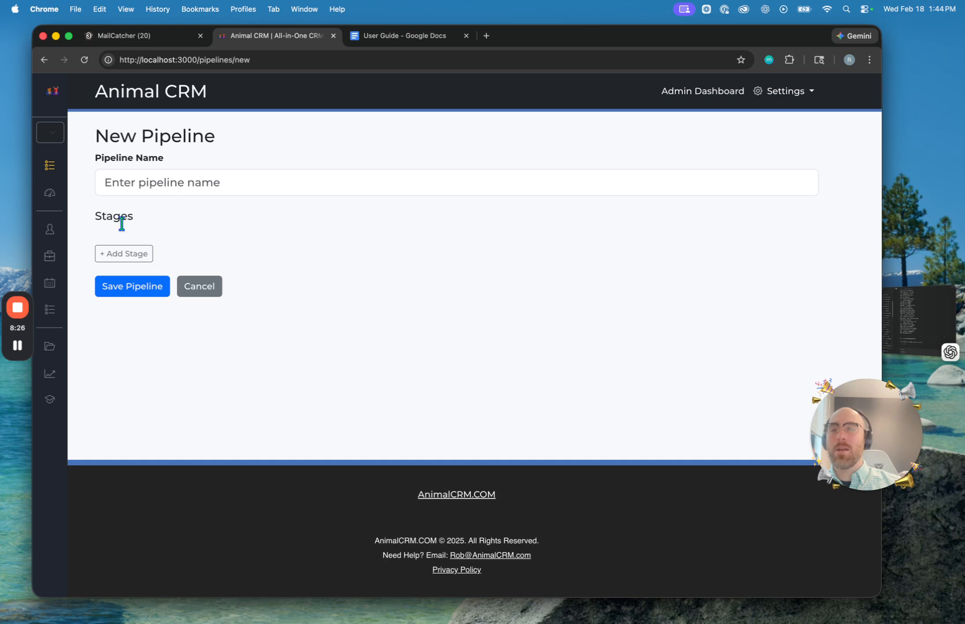
click(191, 289)
Open the lead Sources page, view the new source form, and return to the sources list.
click(86, 230)
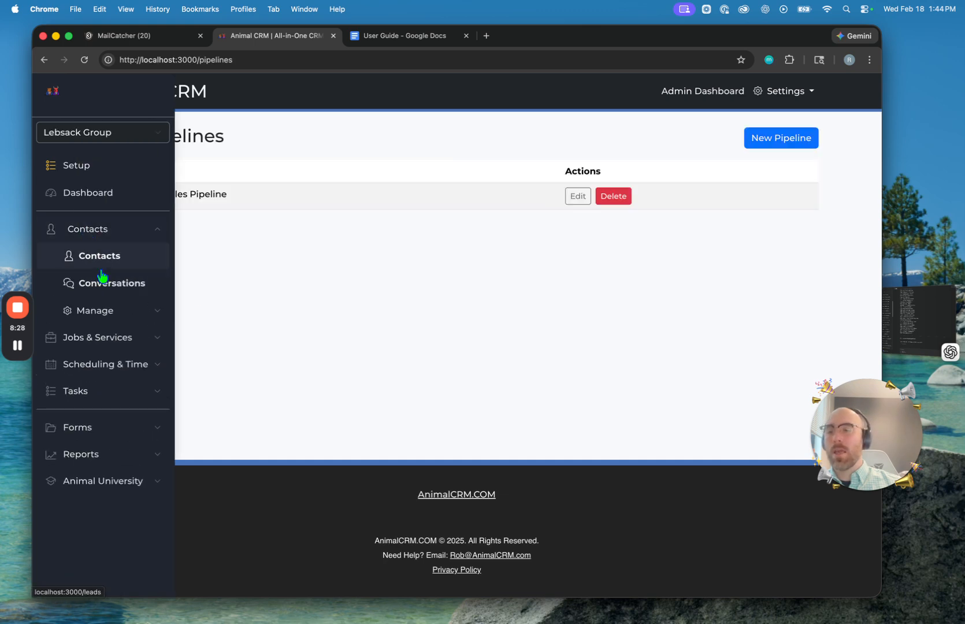
click(81, 310)
click(125, 367)
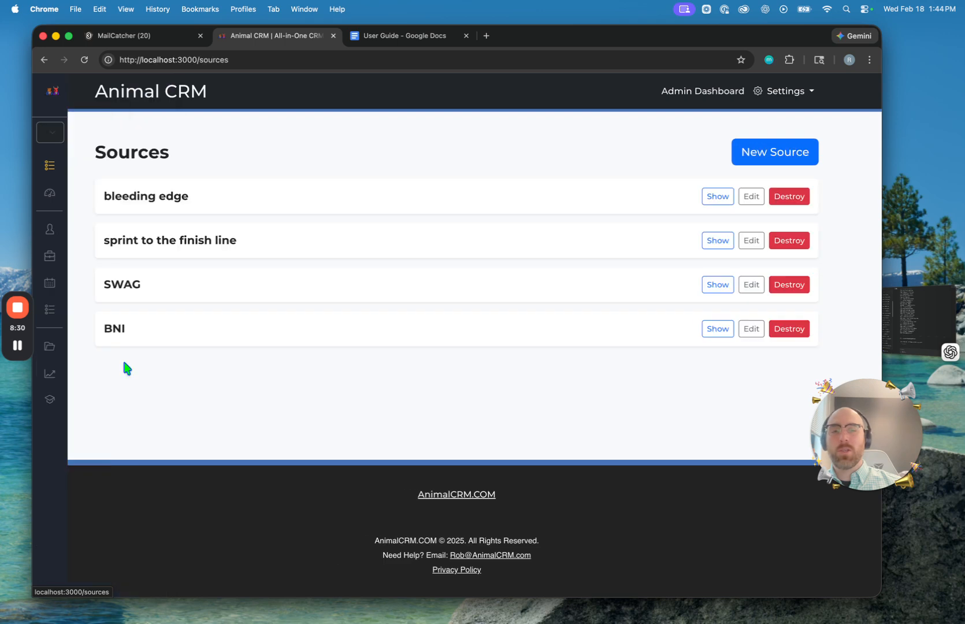
click(781, 163)
click(322, 279)
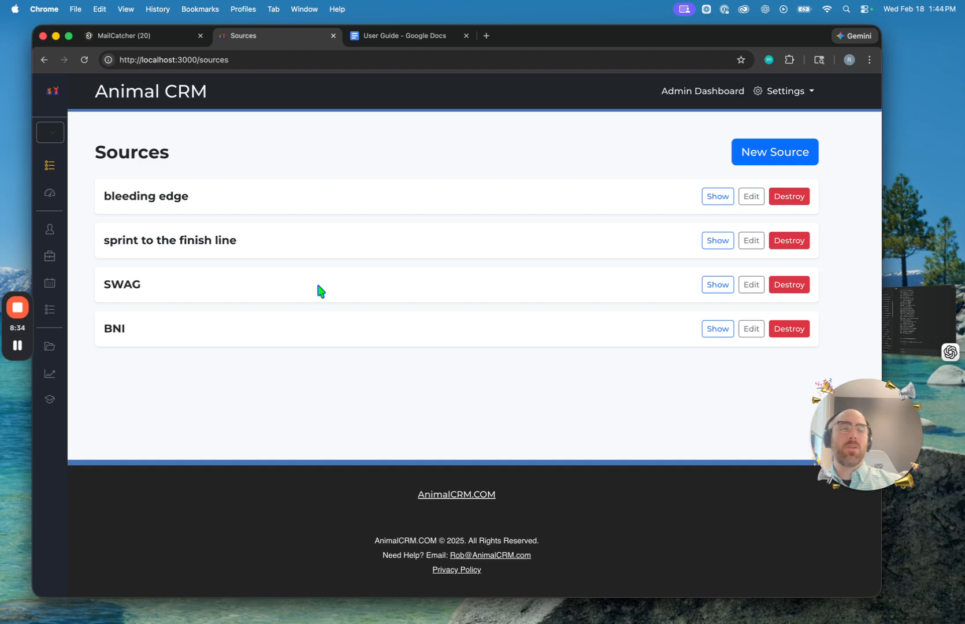
Open the Emails page of the contacts management area to view the queued emails.
mouse_move(86, 215)
click(114, 228)
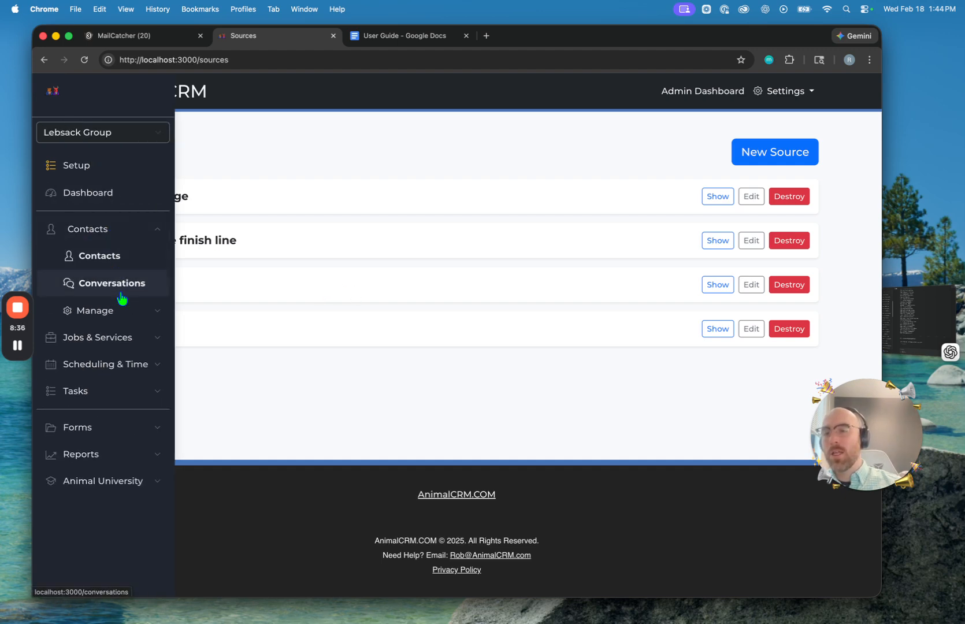
click(125, 312)
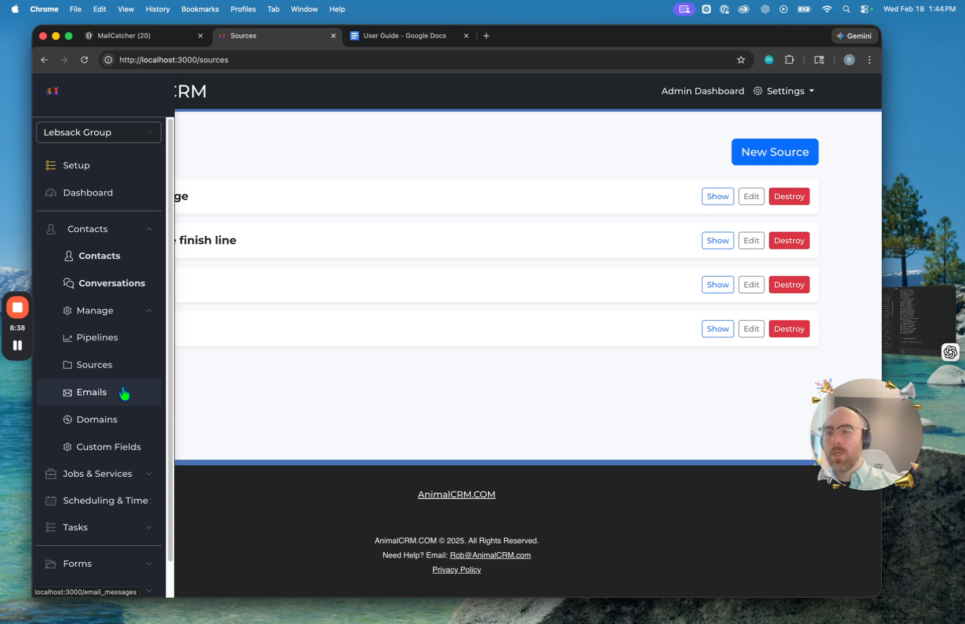
click(124, 393)
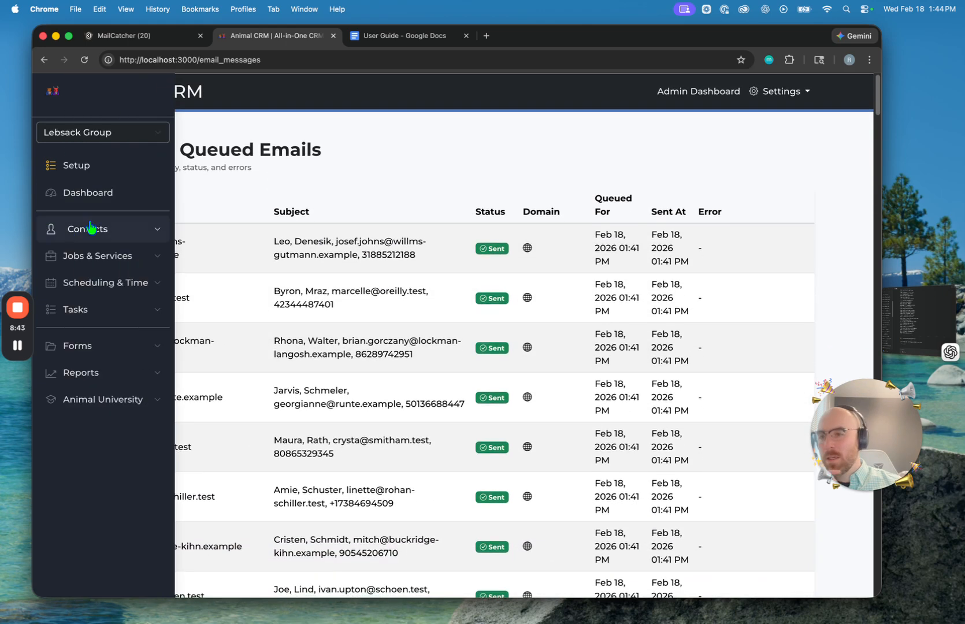
Open the Domains page of the contacts management area to view the account's sending domains.
click(91, 229)
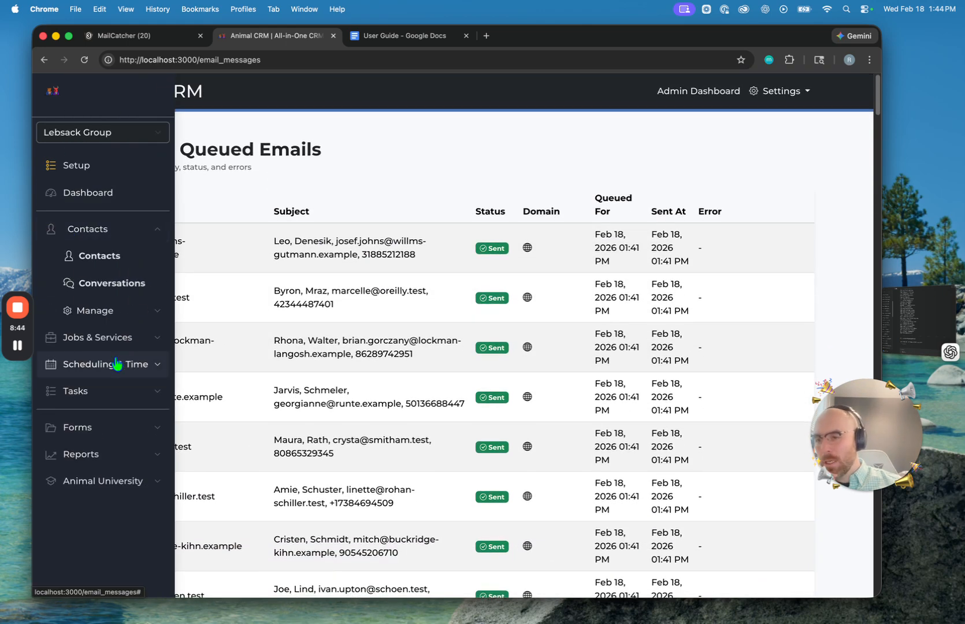
click(127, 311)
click(123, 422)
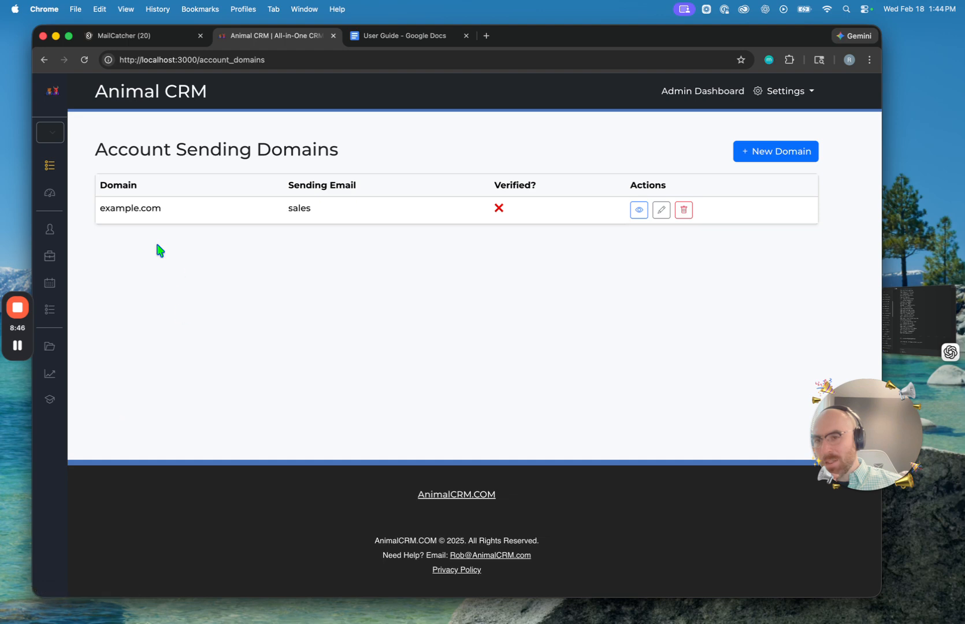
Create a required contact custom field named Birthday with the Date field type.
click(92, 236)
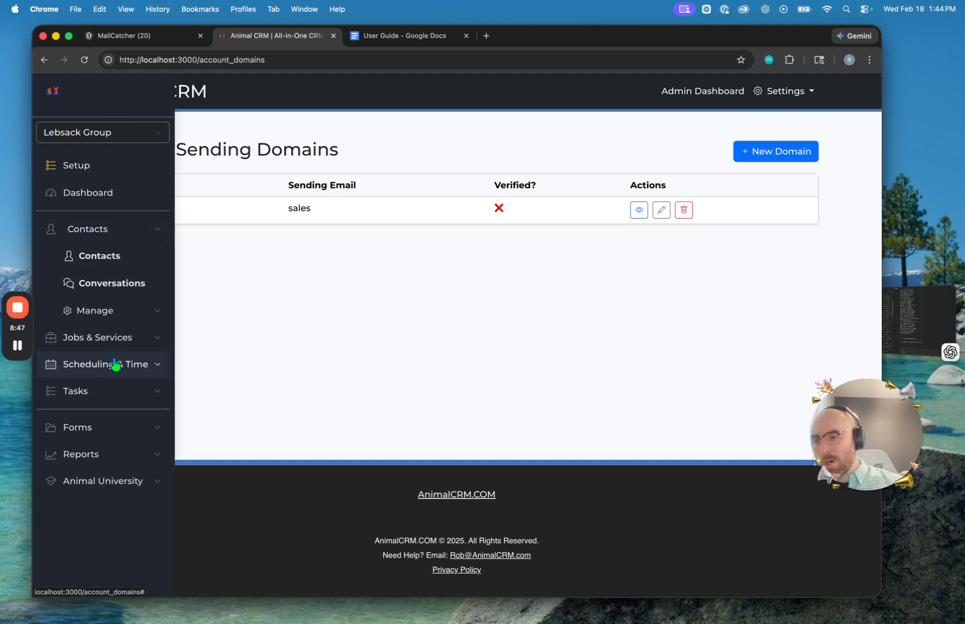
click(118, 308)
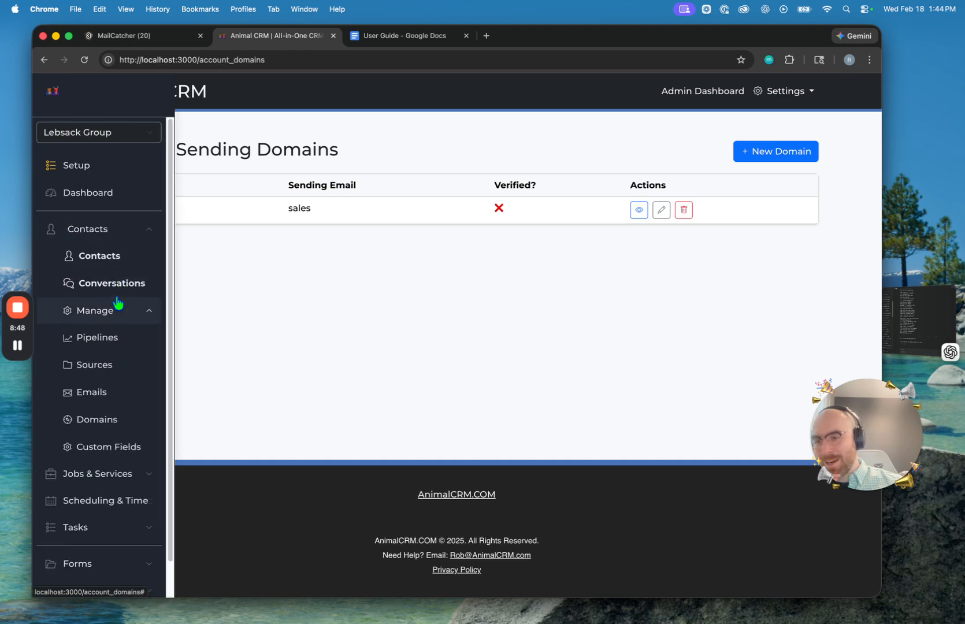
click(132, 448)
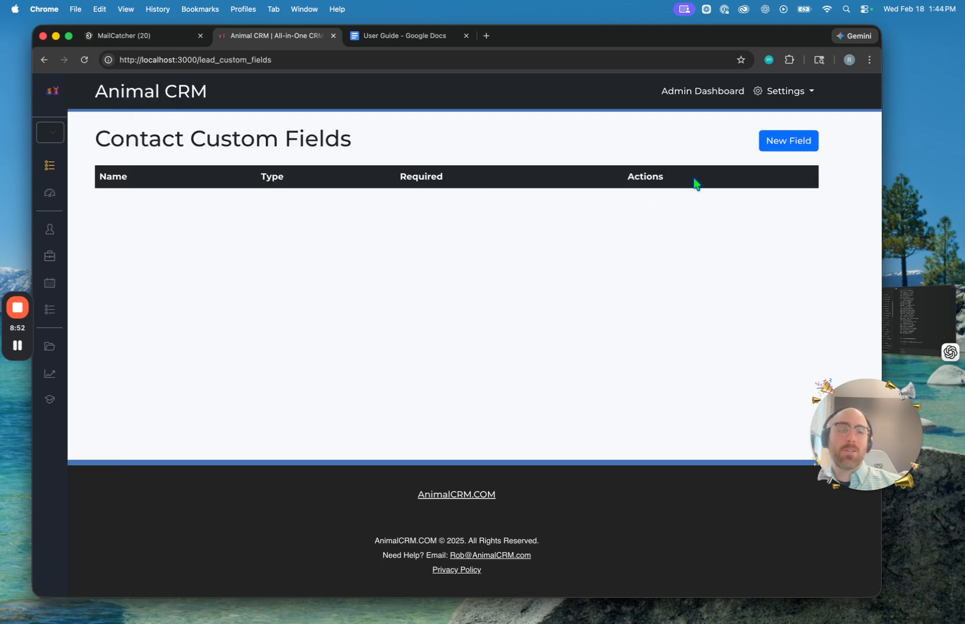
click(777, 138)
click(215, 185)
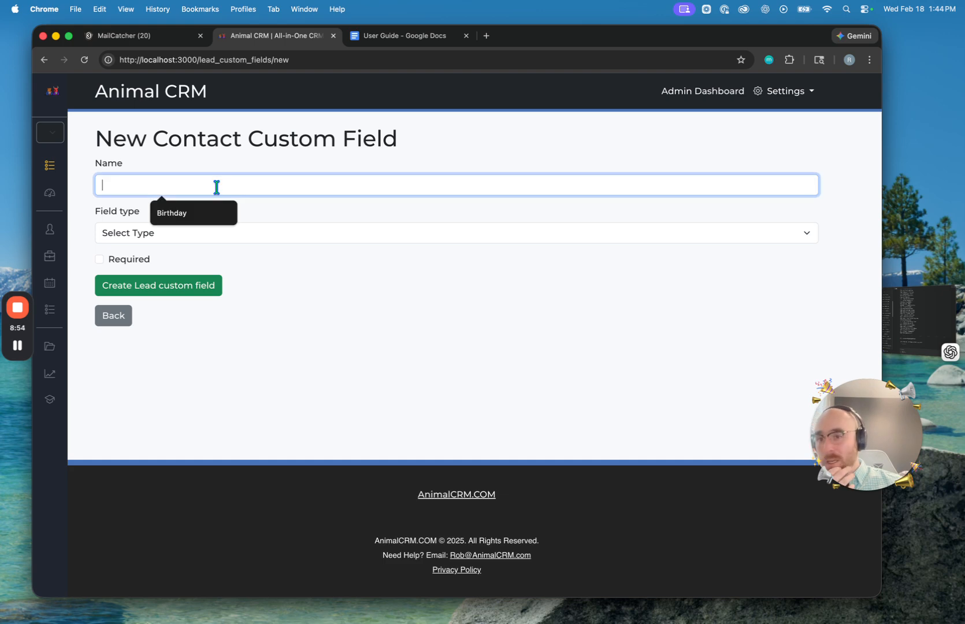
click(190, 212)
click(173, 233)
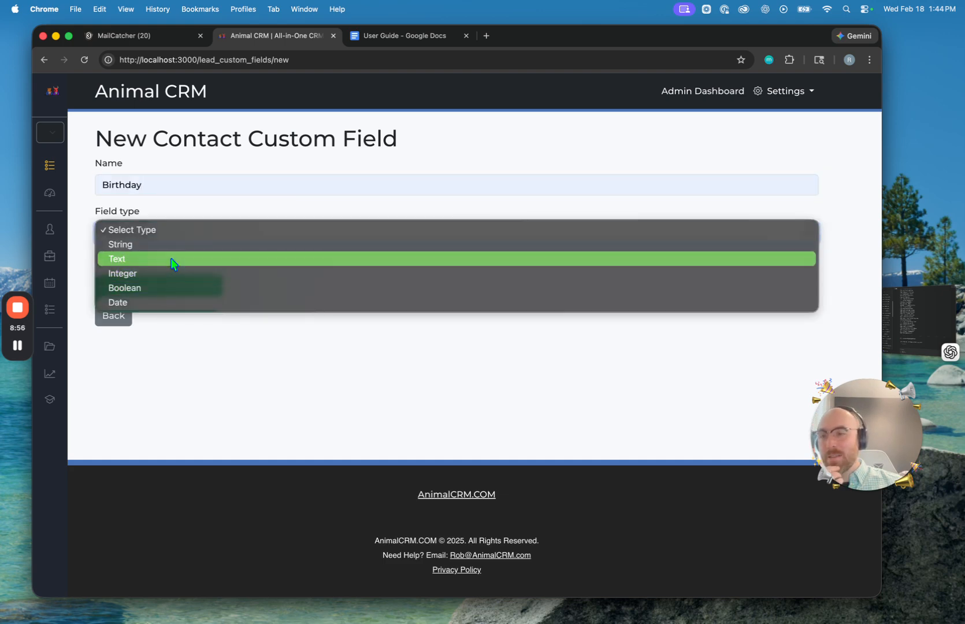
click(157, 302)
click(135, 264)
click(140, 285)
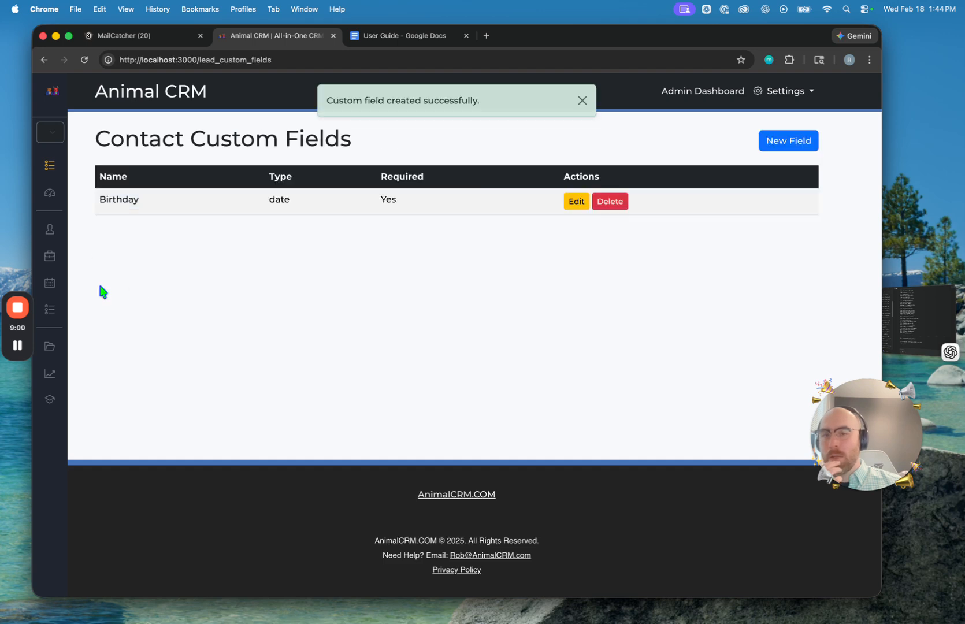
Open the first contact's details from the contacts list, then fill in and save the contact's Birthday field.
click(92, 231)
click(88, 252)
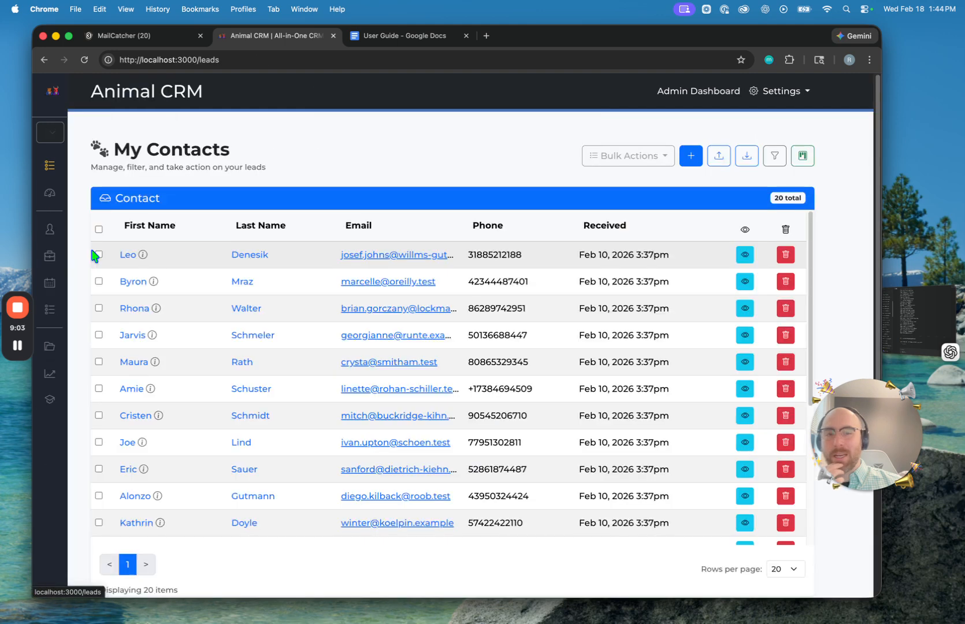
click(129, 256)
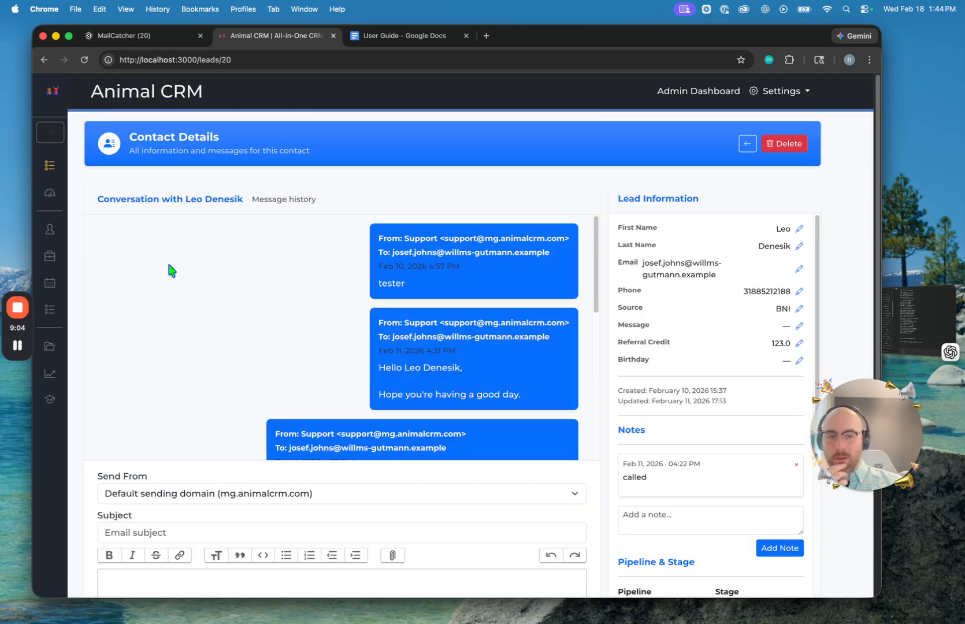
click(800, 363)
click(750, 363)
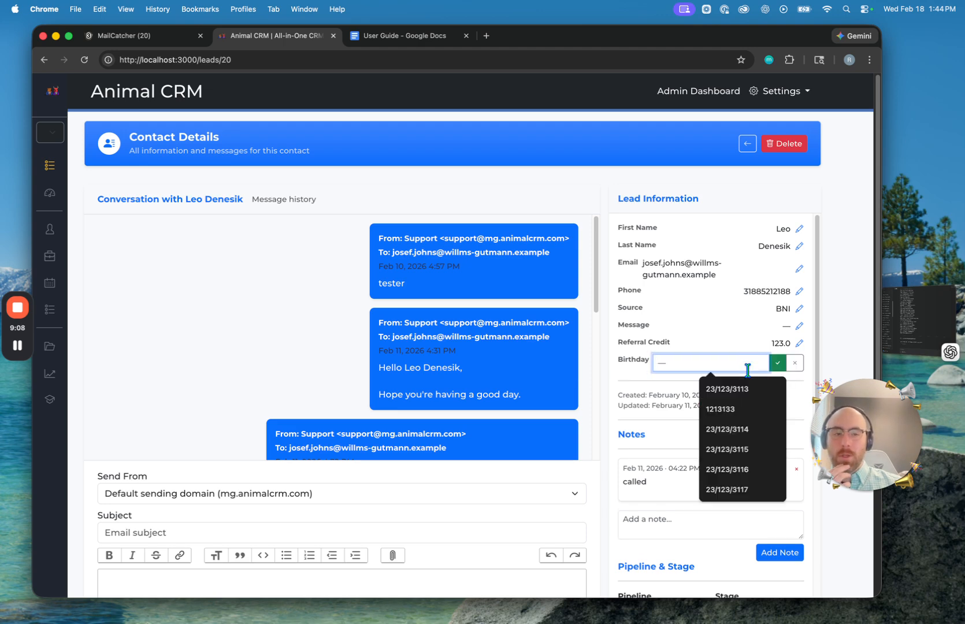
click(734, 428)
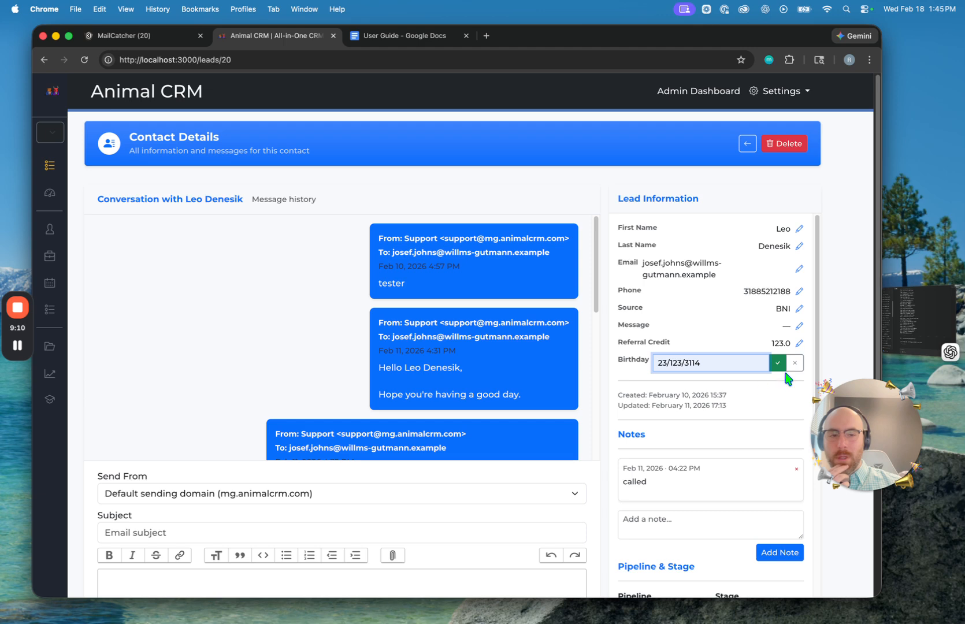
click(778, 364)
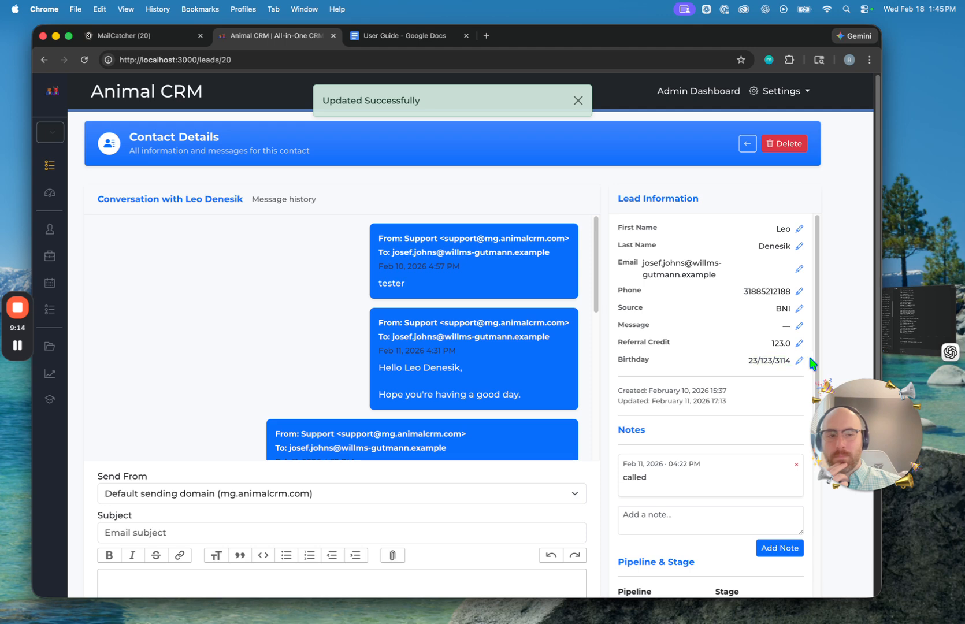
Review the contact's lead information, notes, and pipeline and stage, then return to the contacts list.
scroll(701, 323, down, 4)
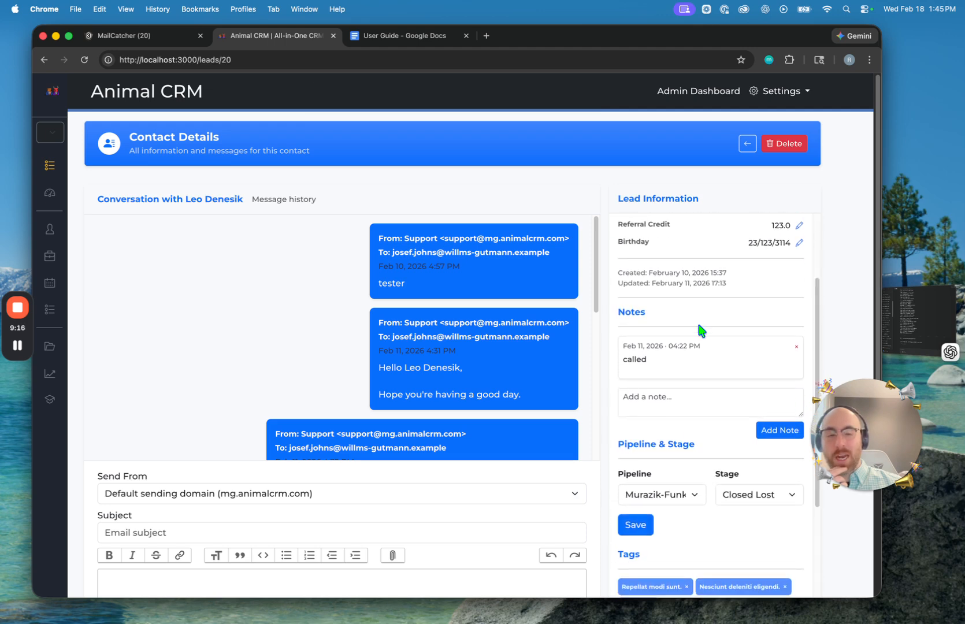
scroll(816, 312, up, 4)
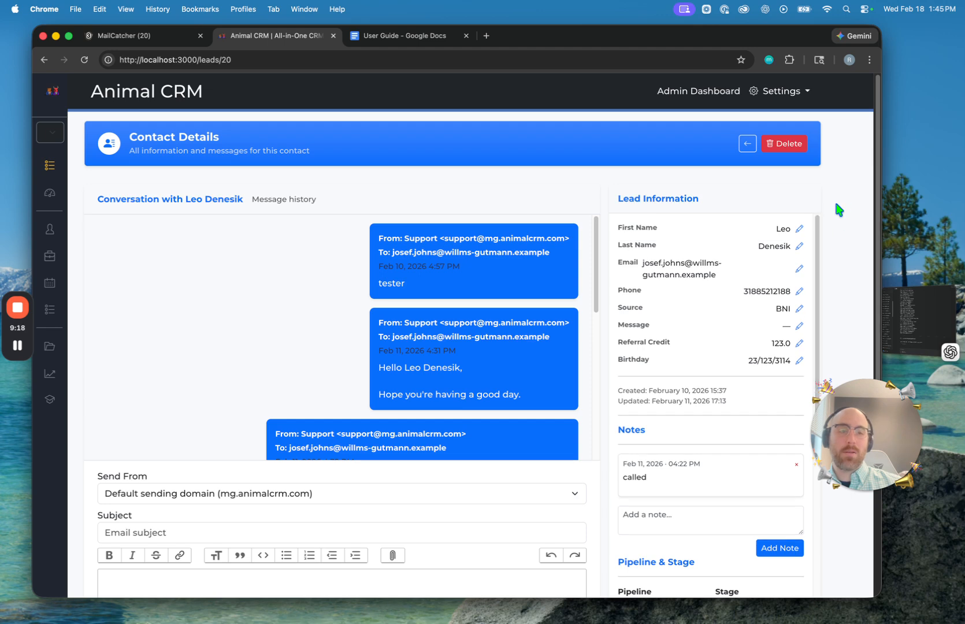
mouse_move(56, 218)
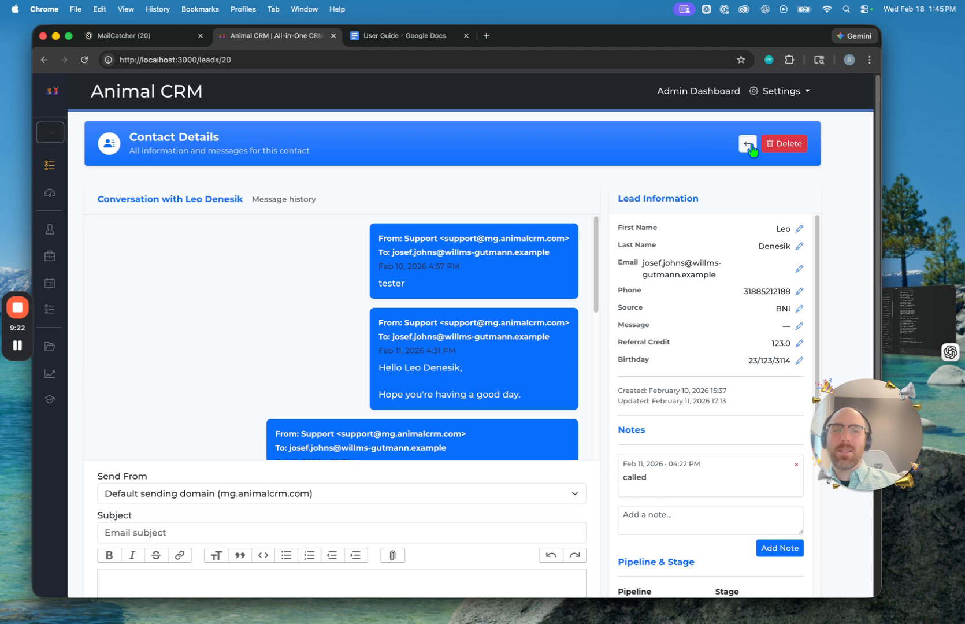
click(749, 145)
drag(864, 422, 874, 482)
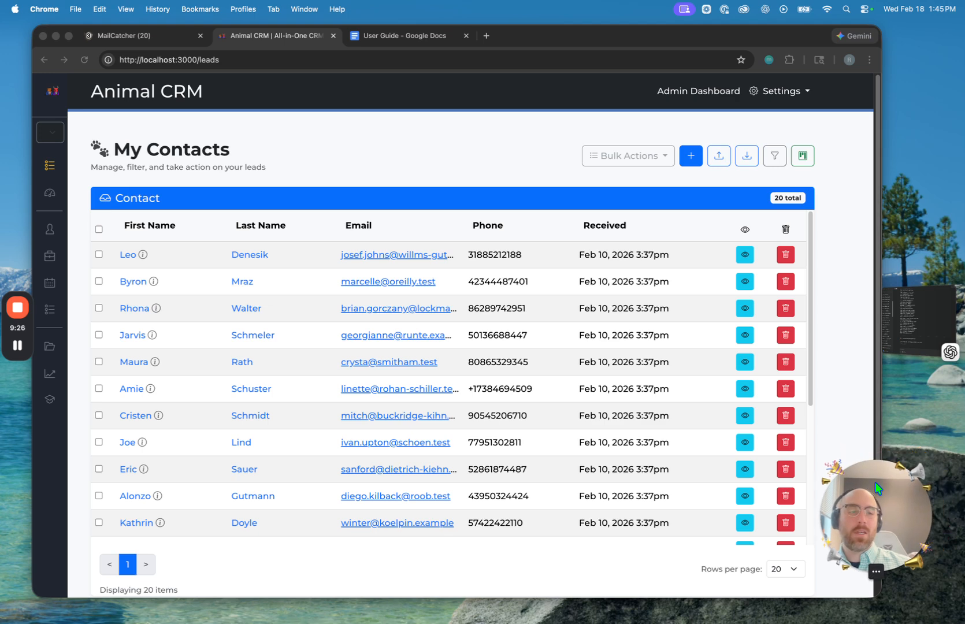
View the Animal University User Guide in Google Docs, then switch back to the Animal CRM contacts list.
click(70, 408)
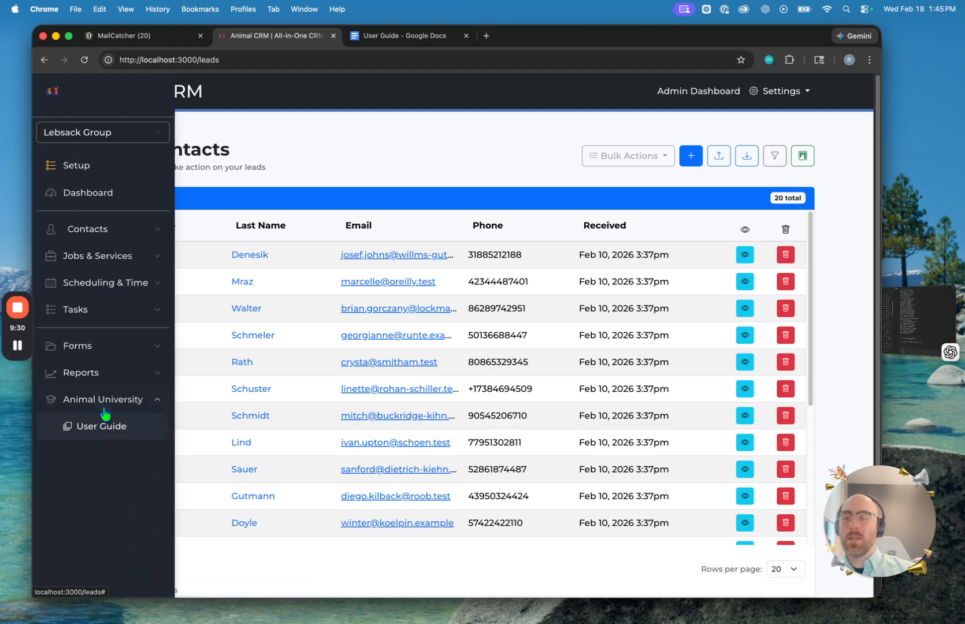
click(106, 428)
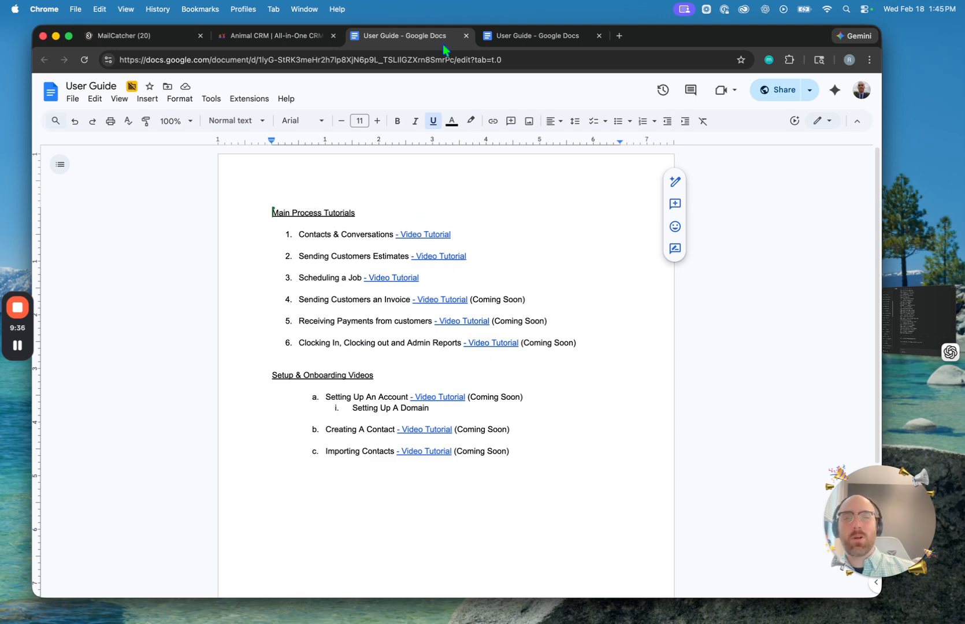
click(275, 35)
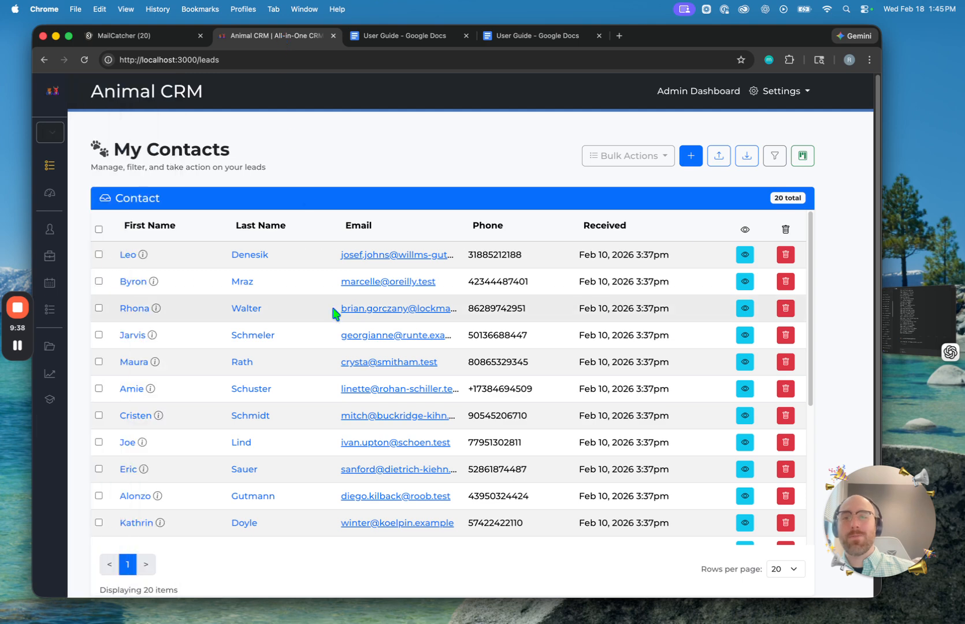